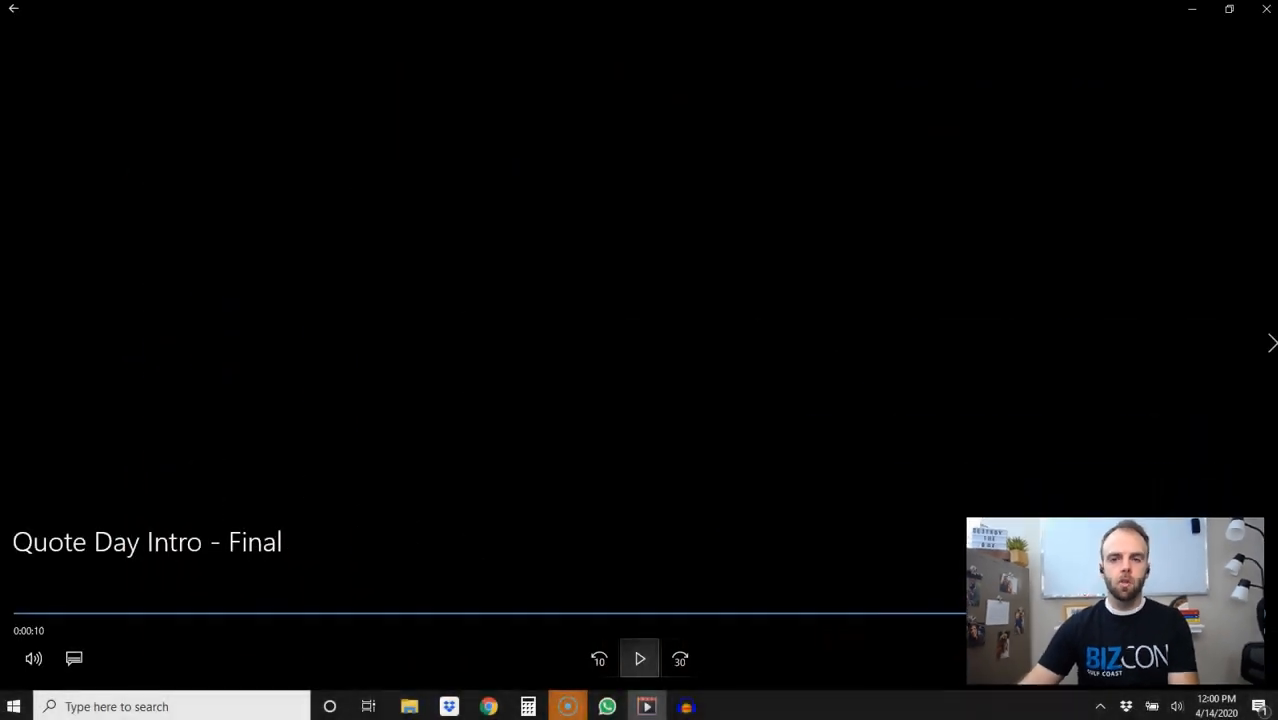
Switch to Audacity and play the Cherokee_Shuffle music and mobile fun fact voice tracks together from the start.
{"action": "left_click", "coordinate": [688, 706]}
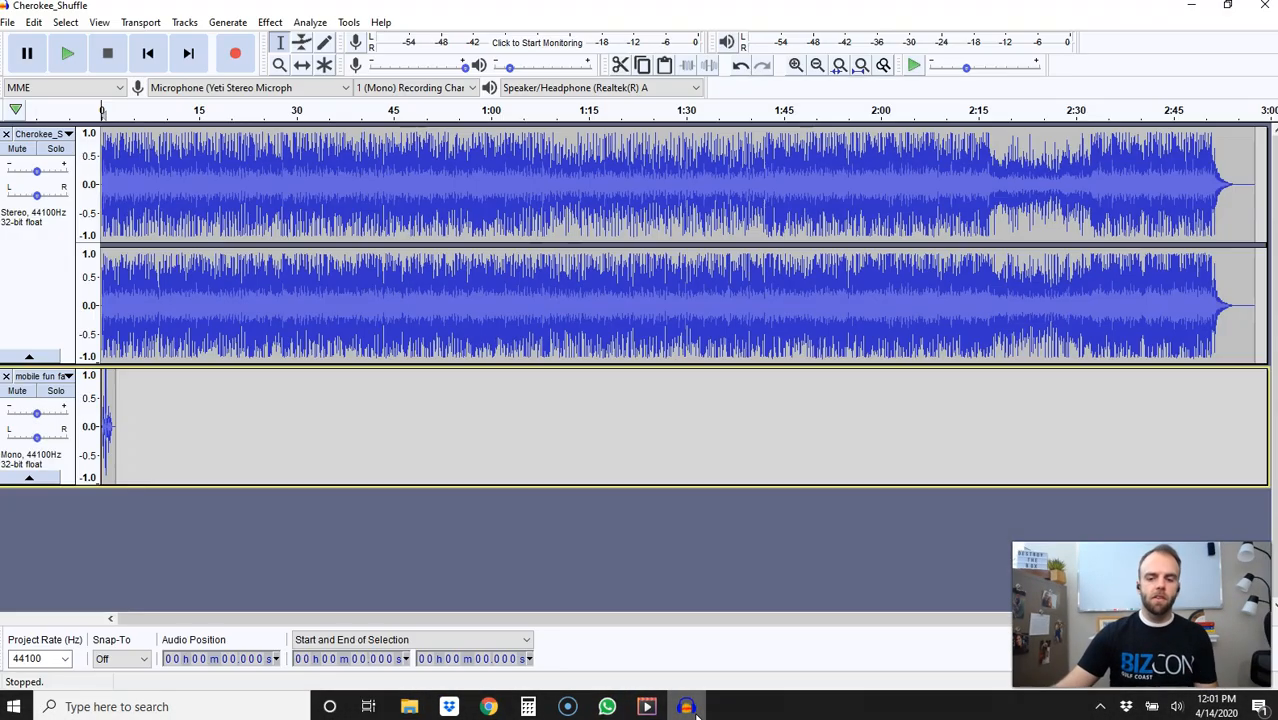
{"action": "left_click", "coordinate": [149, 457]}
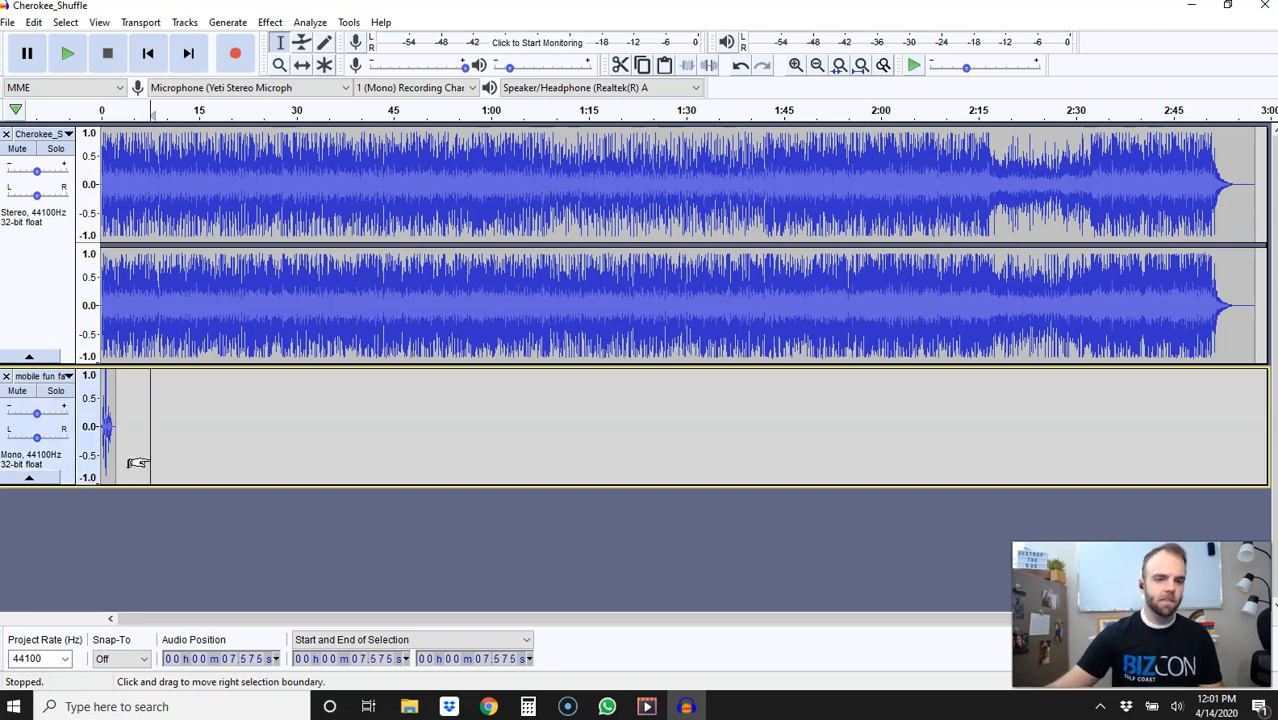
{"action": "left_click", "coordinate": [101, 440]}
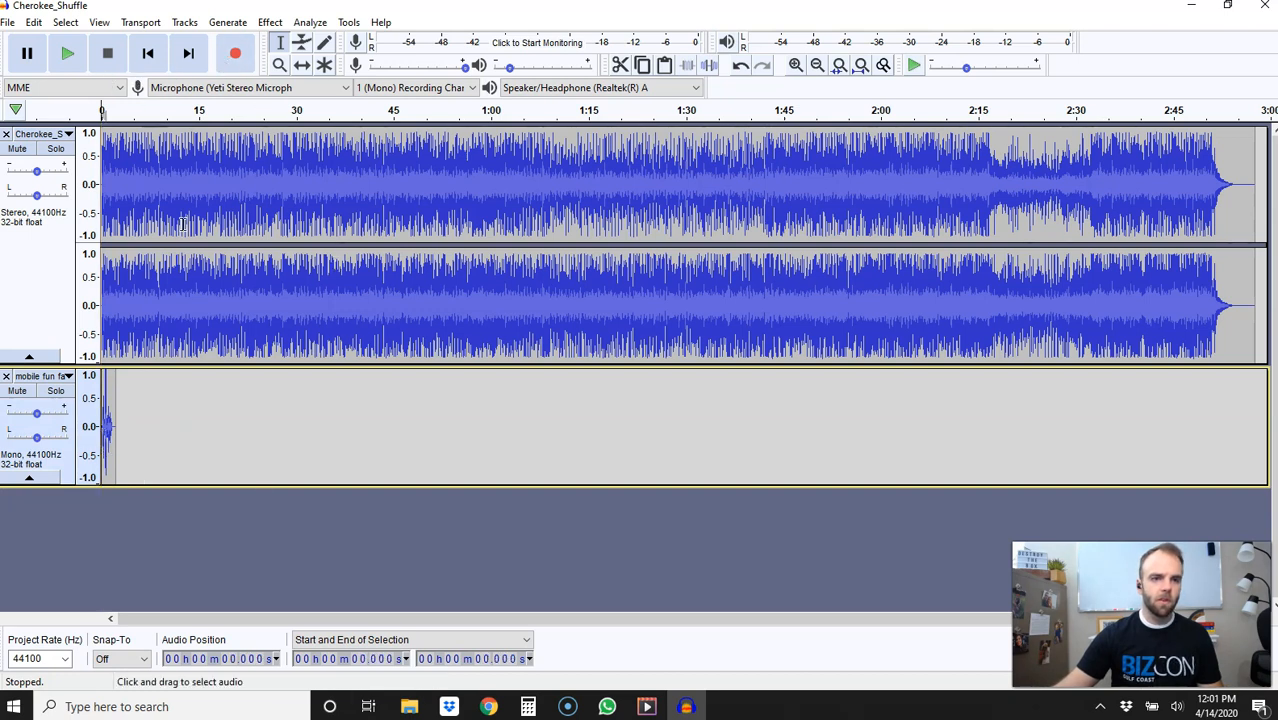
{"action": "left_click", "coordinate": [70, 53]}
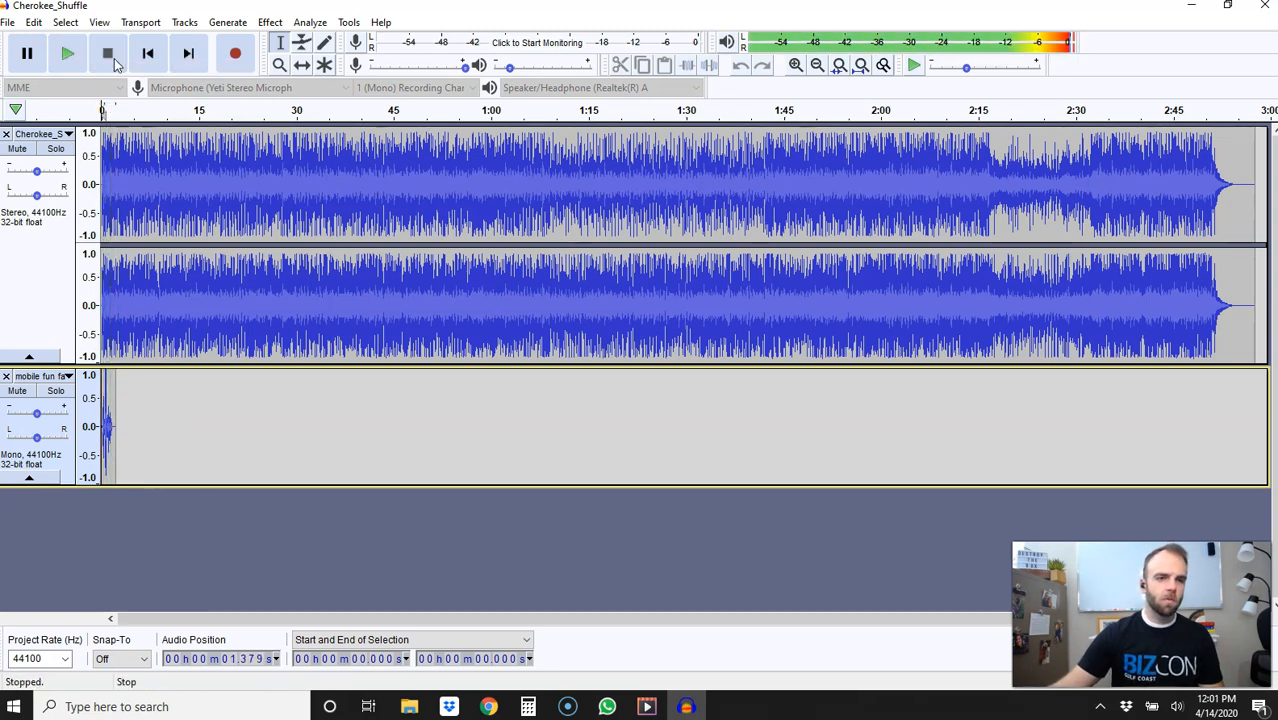
{"action": "key", "text": "space"}
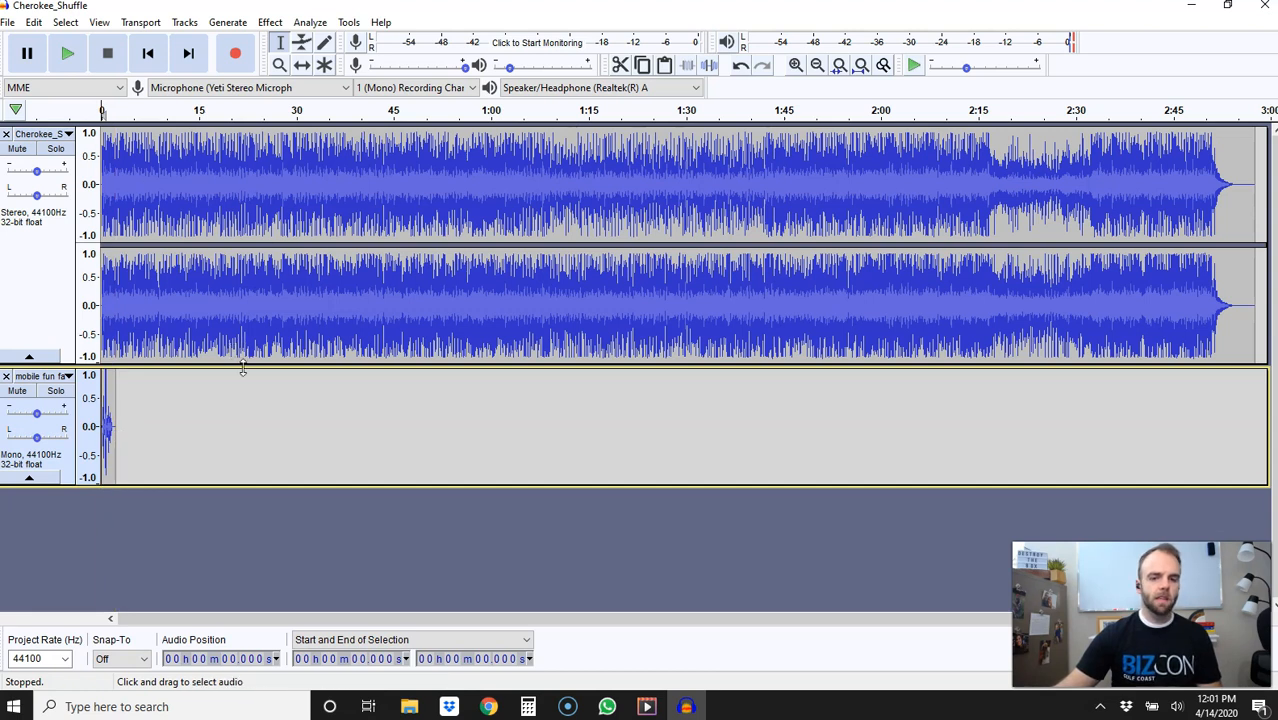
Switch to Chrome and examine the free music list and attribution filter options in the YouTube Audio Library.
{"action": "left_click", "coordinate": [490, 706]}
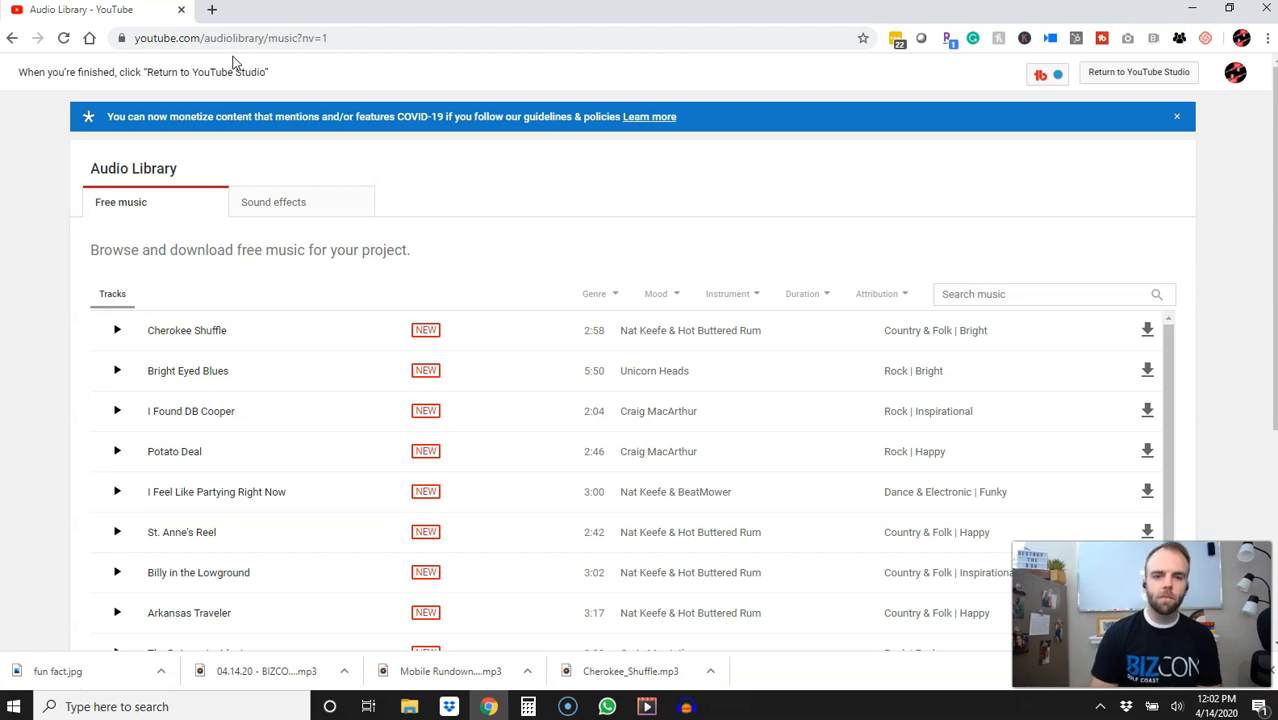
{"action": "scroll", "coordinate": [220, 308], "scroll_direction": "down", "scroll_amount": 4}
{"action": "scroll", "coordinate": [251, 294], "scroll_direction": "up", "scroll_amount": 4}
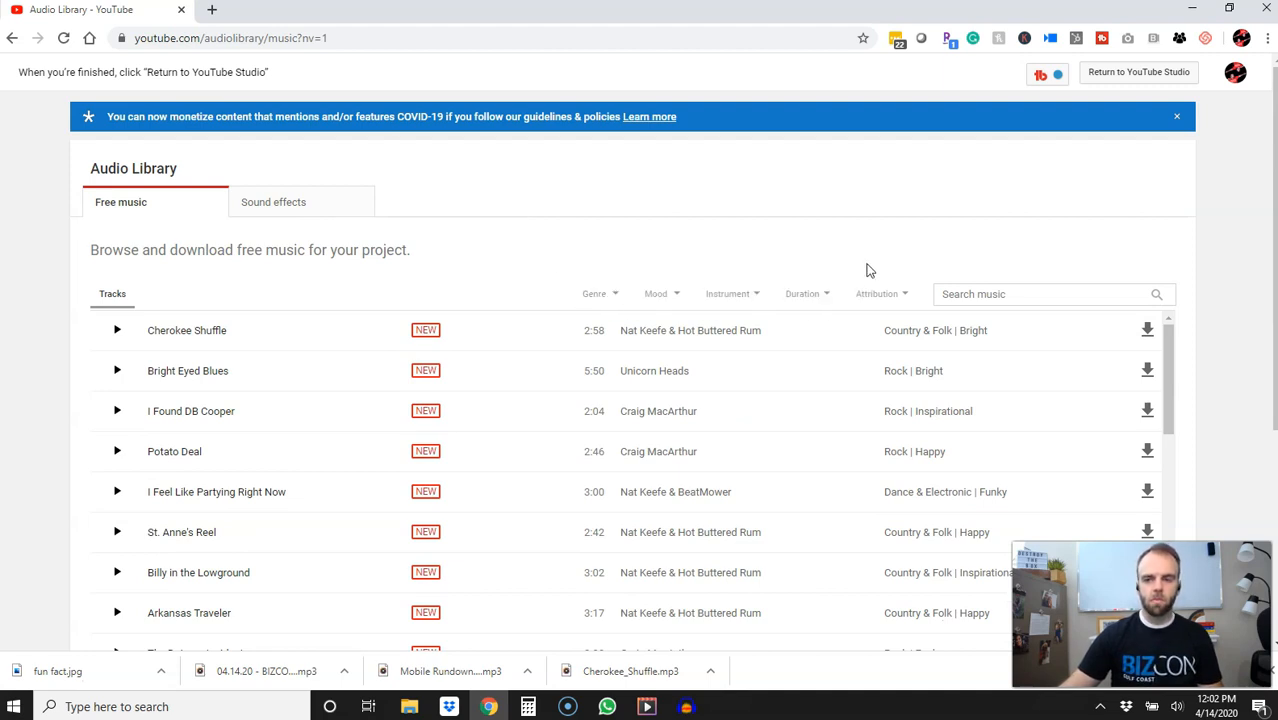
{"action": "left_click", "coordinate": [884, 296]}
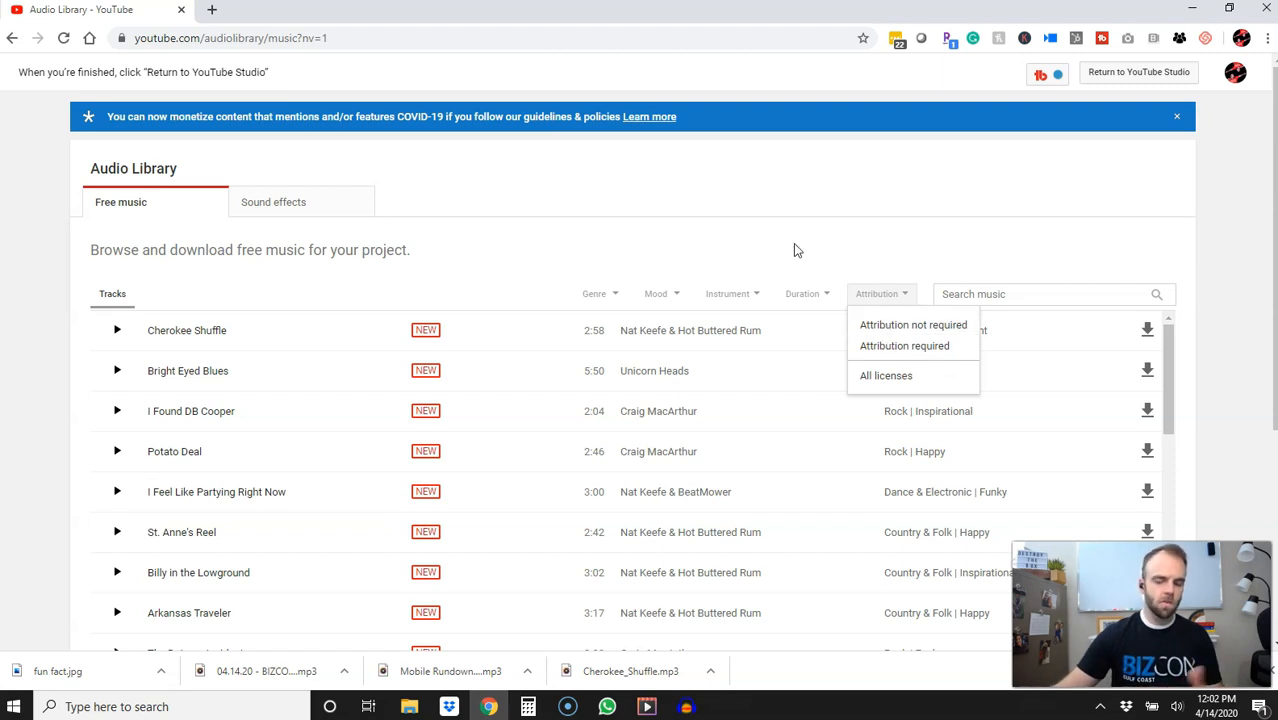
{"action": "left_click", "coordinate": [820, 205]}
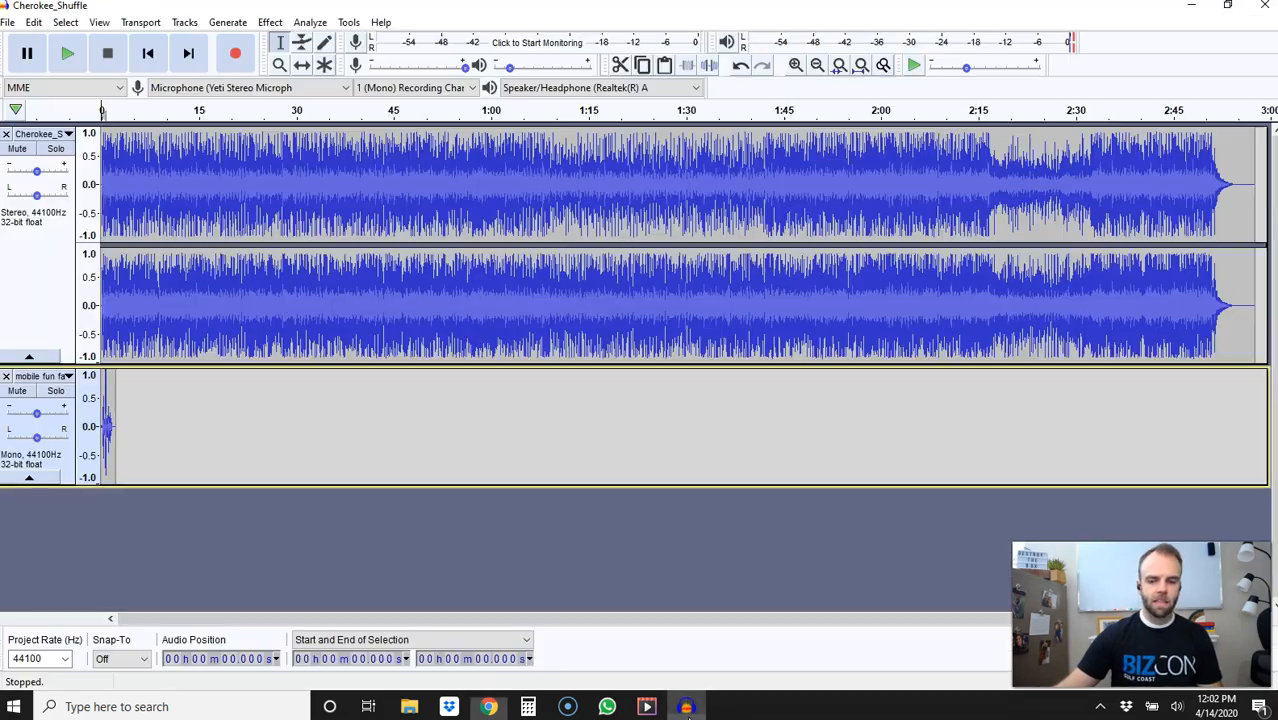
Return to Audacity, adjust the system volume, and play the shortened music with the voice clip from the start.
{"action": "left_click", "coordinate": [686, 706]}
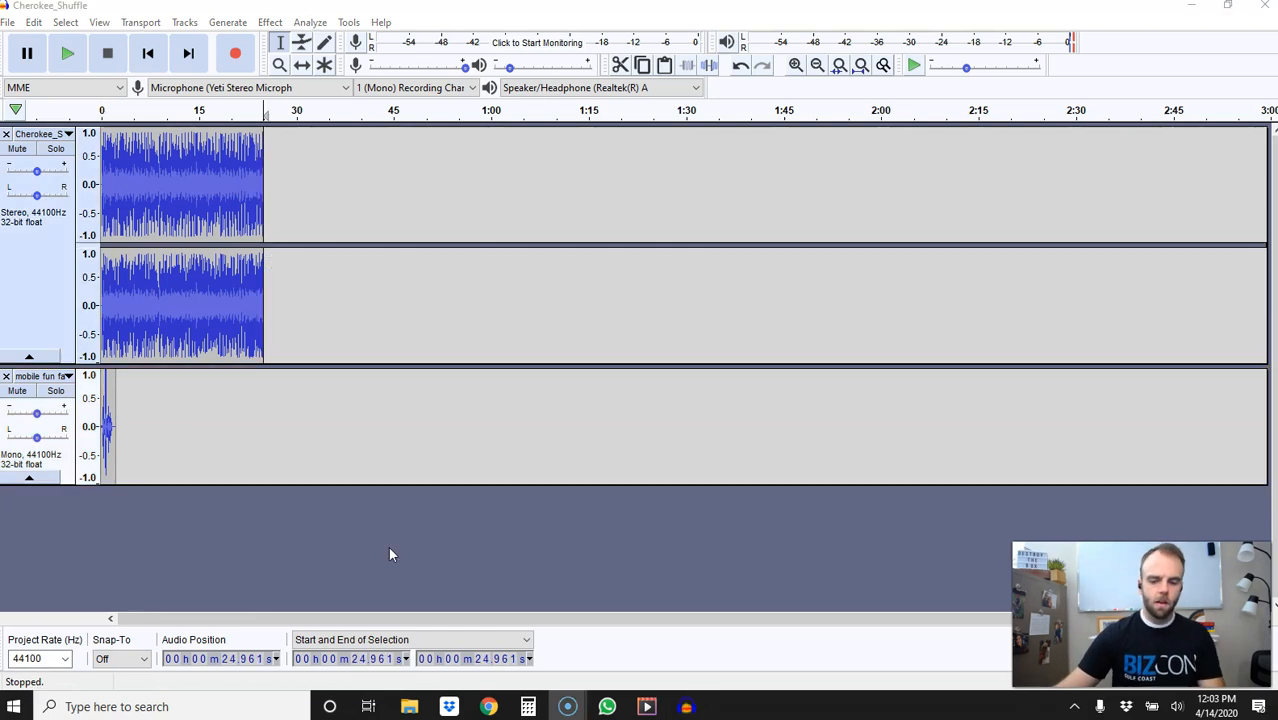
{"action": "key", "text": "XF86AudioLowerVolume"}
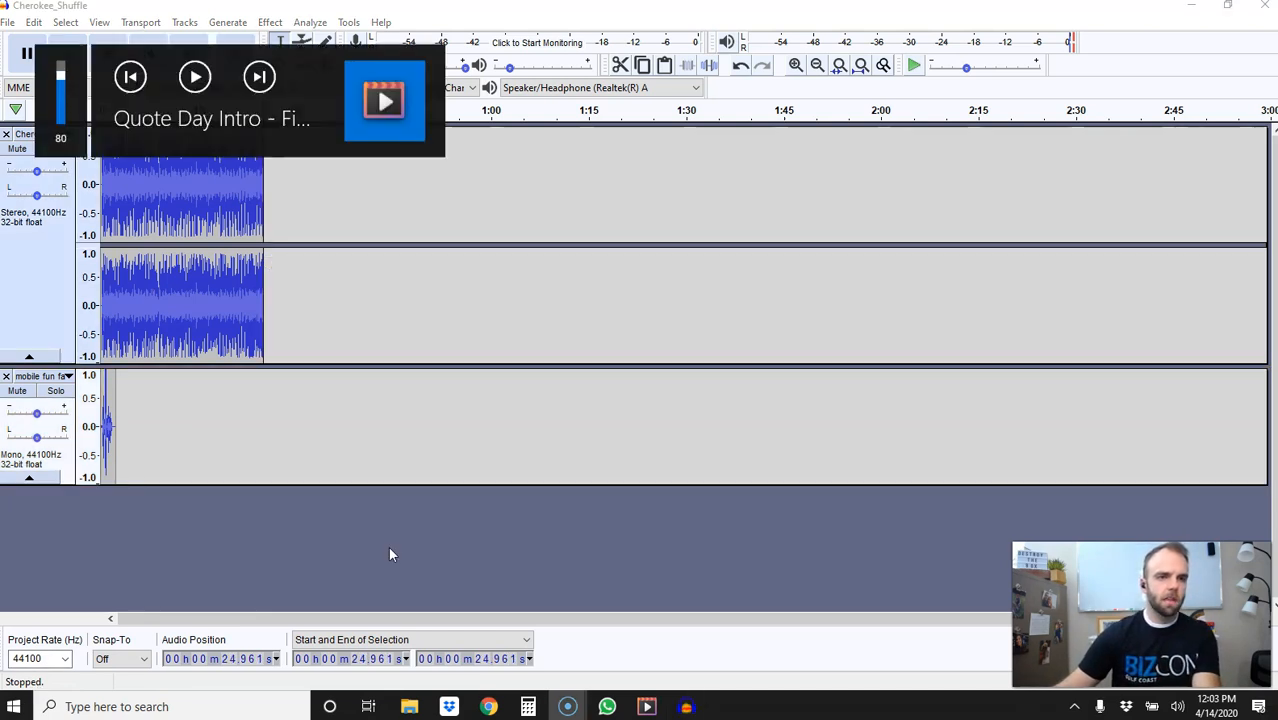
{"action": "key", "text": "XF86AudioRaiseVolume"}
{"action": "key", "text": "XF86AudioRaiseVolume"}
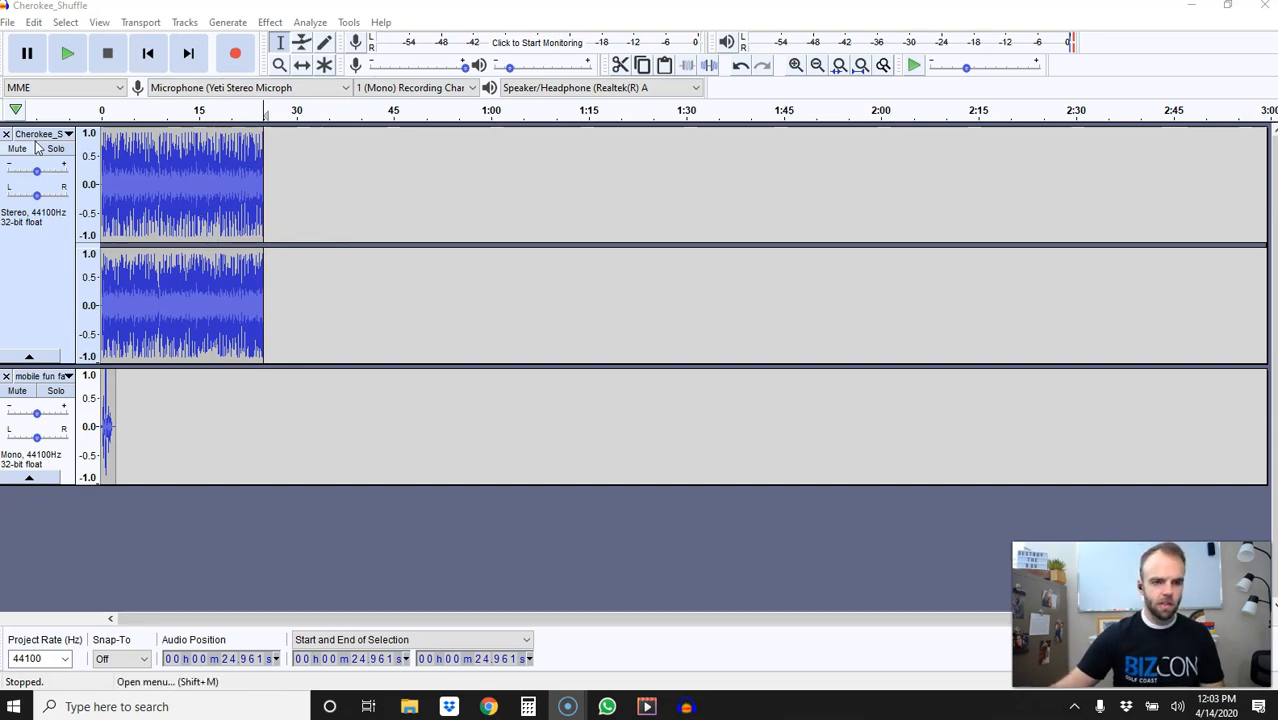
{"action": "left_click", "coordinate": [67, 53]}
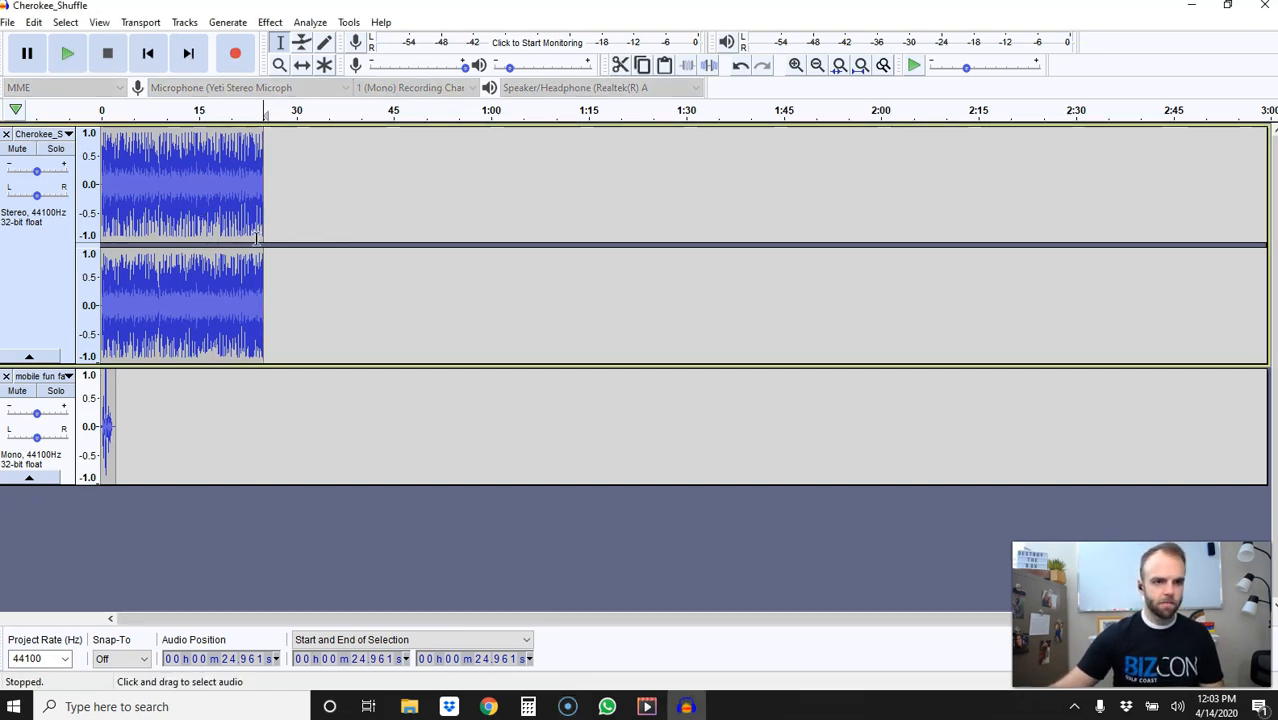
{"action": "left_click", "coordinate": [102, 112]}
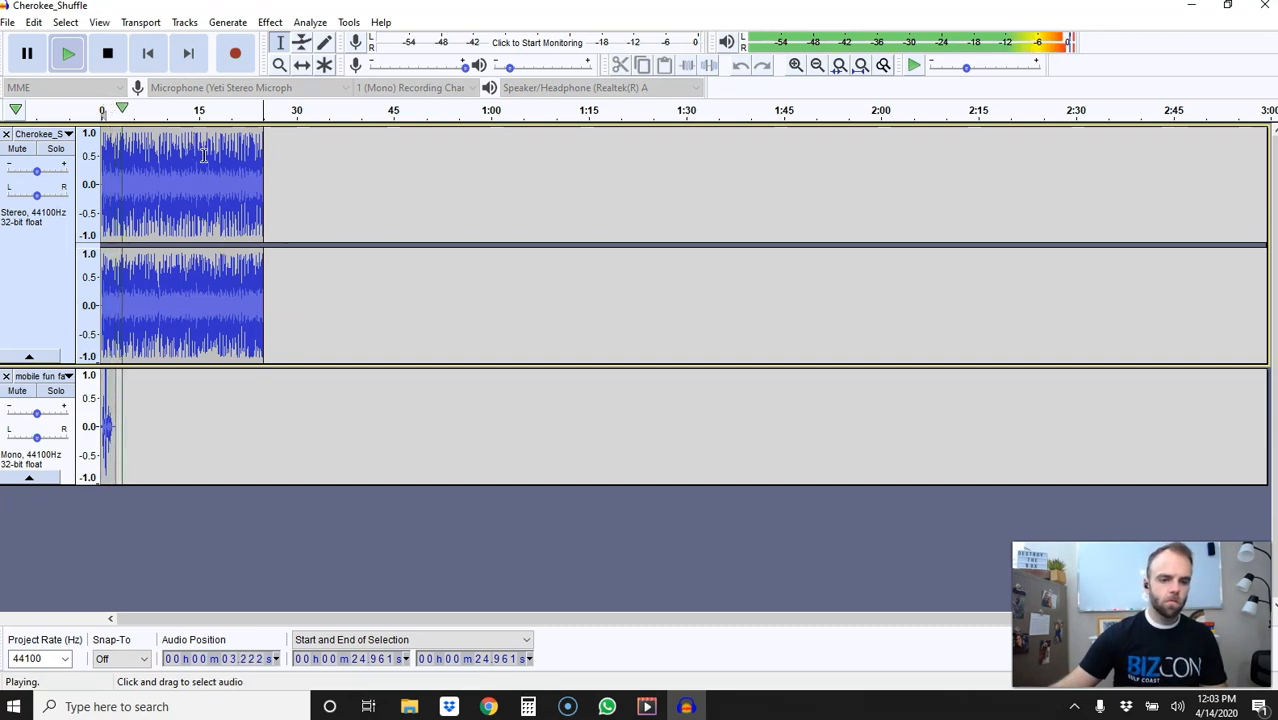
{"action": "left_click", "coordinate": [104, 58]}
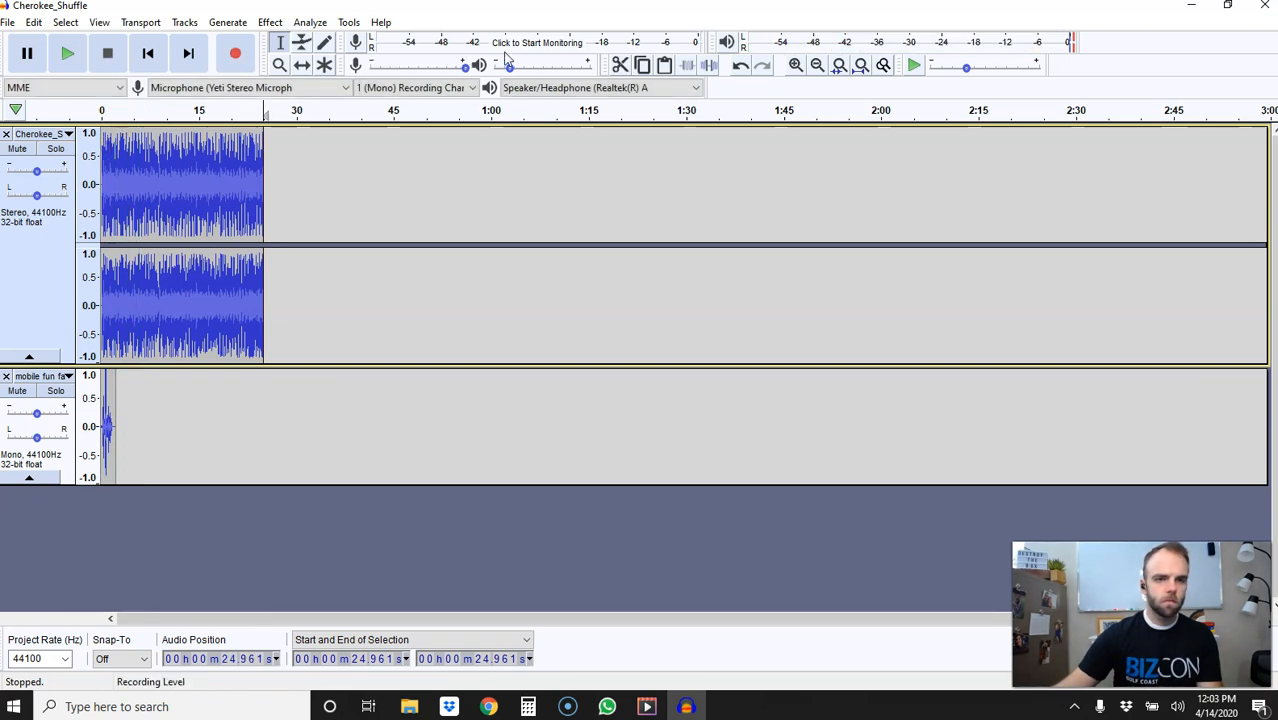
Lower the whole music track to about 0.2 amplitude with the Envelope tool and play the mix from the start.
{"action": "left_click", "coordinate": [302, 42]}
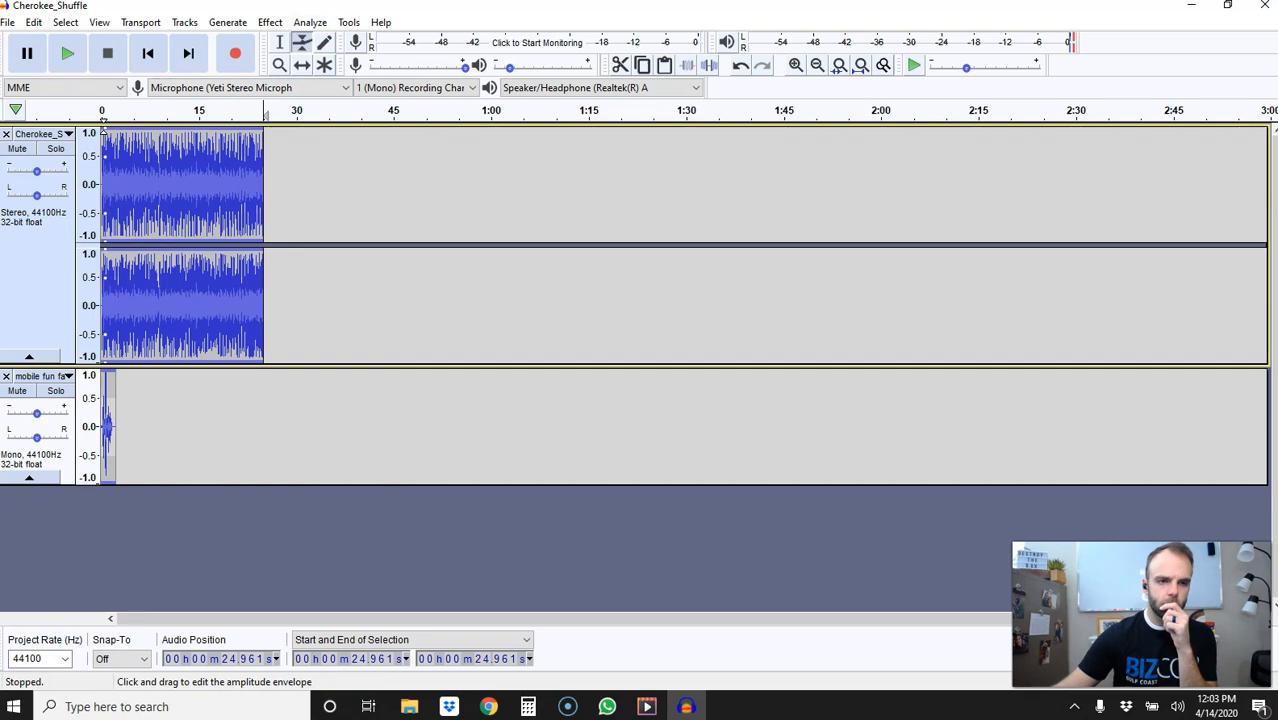
{"action": "left_click_drag", "start_coordinate": [105, 120], "coordinate": [113, 164]}
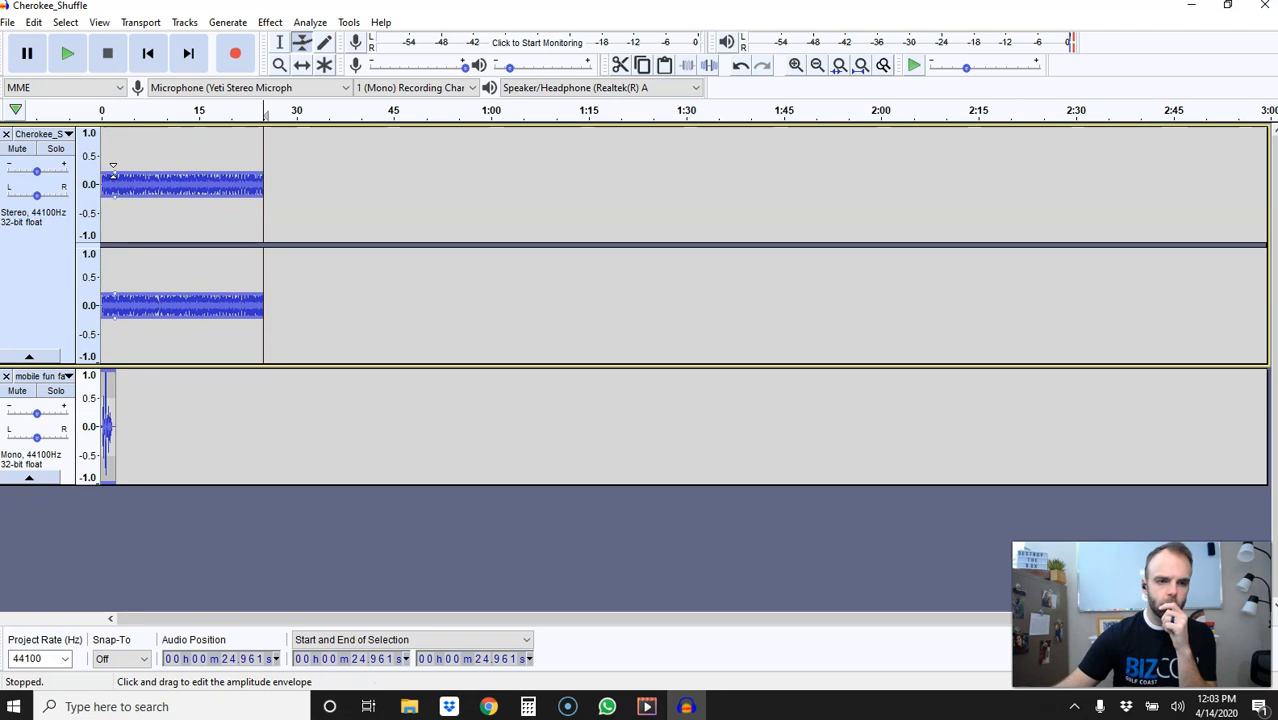
{"action": "left_click", "coordinate": [795, 65]}
{"action": "left_click", "coordinate": [795, 65]}
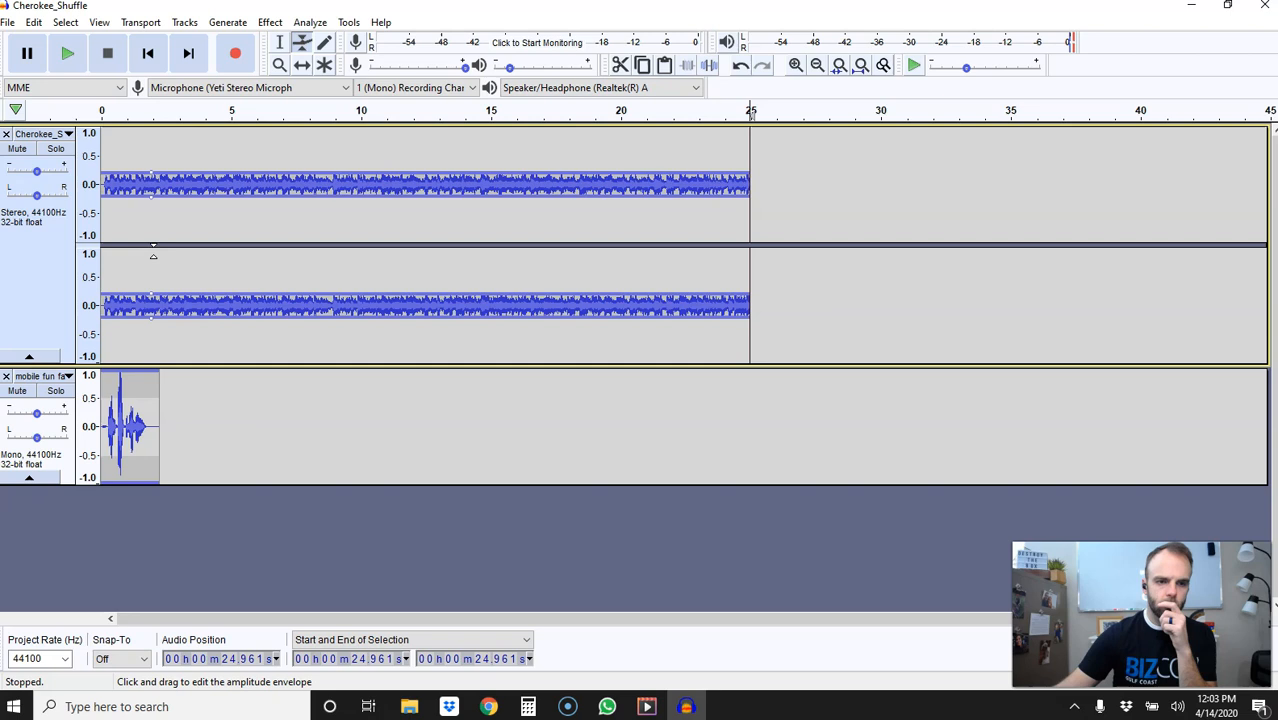
{"action": "left_click", "coordinate": [100, 108]}
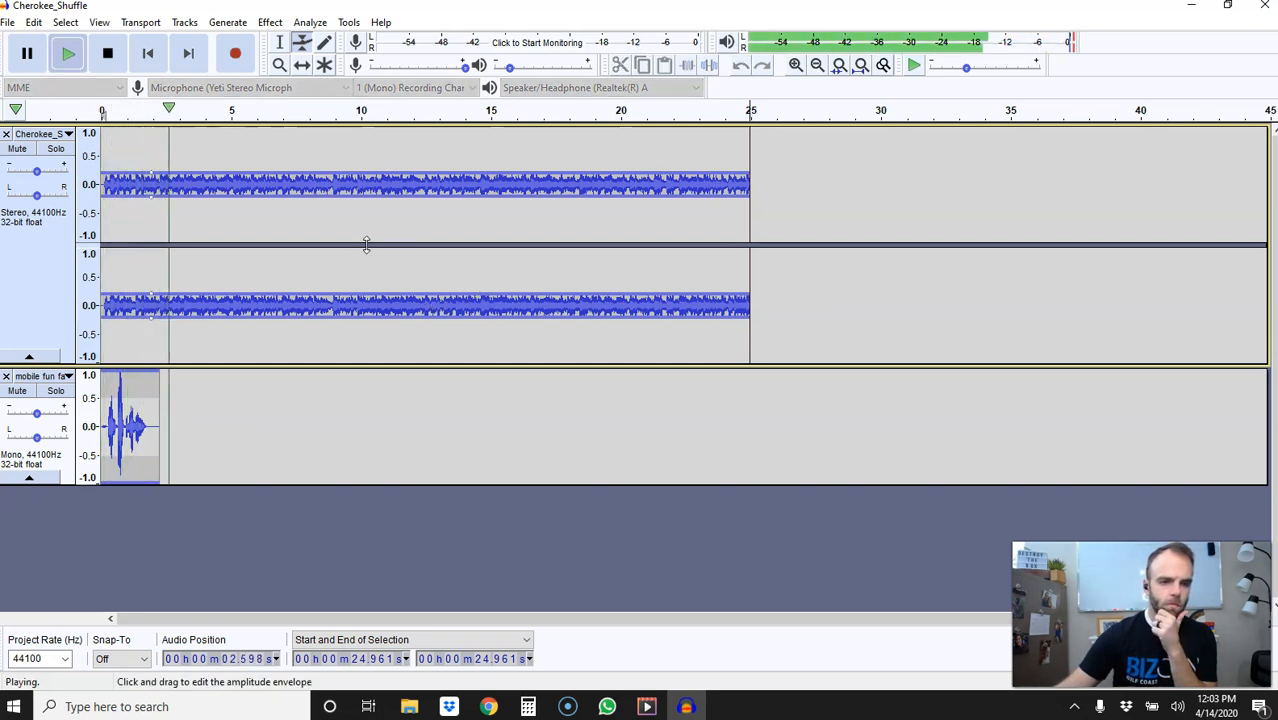
{"action": "left_click", "coordinate": [107, 53]}
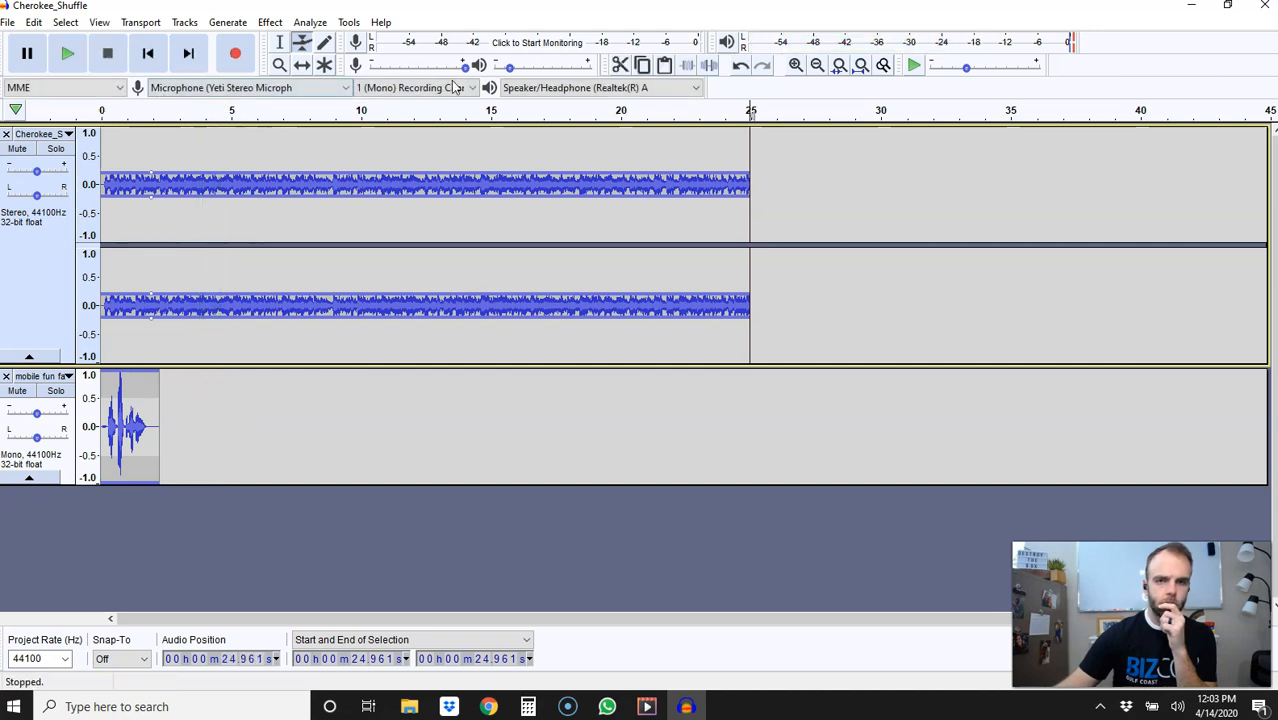
Shift the voice clip to start at about 1.3 seconds and play the mix from the start.
{"action": "left_click", "coordinate": [302, 64]}
{"action": "left_click_drag", "start_coordinate": [118, 420], "coordinate": [155, 430]}
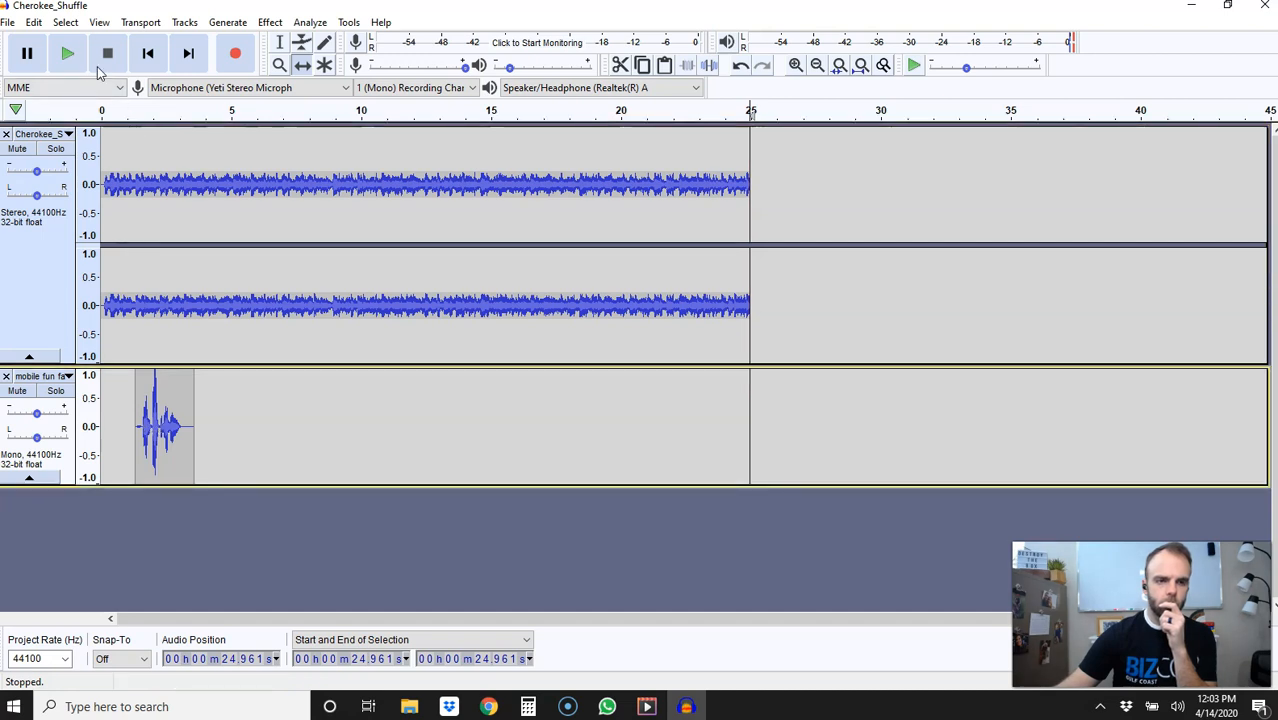
{"action": "left_click", "coordinate": [72, 66]}
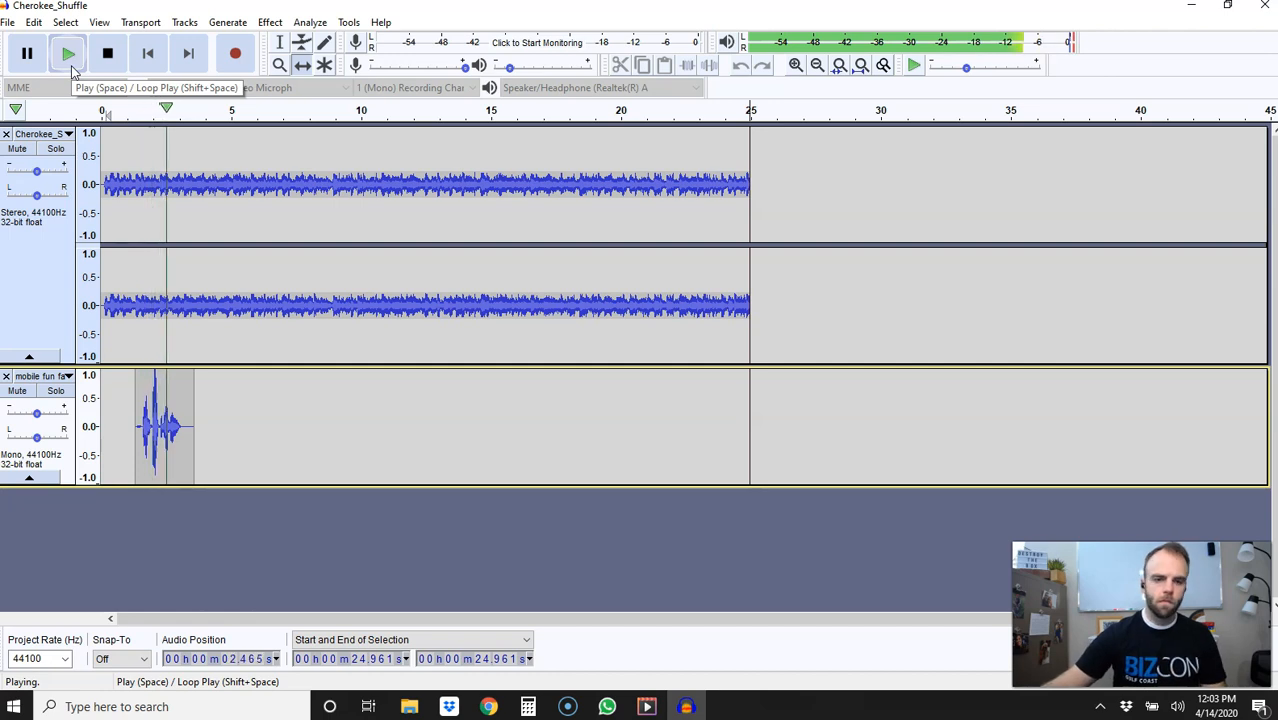
{"action": "left_click", "coordinate": [107, 53]}
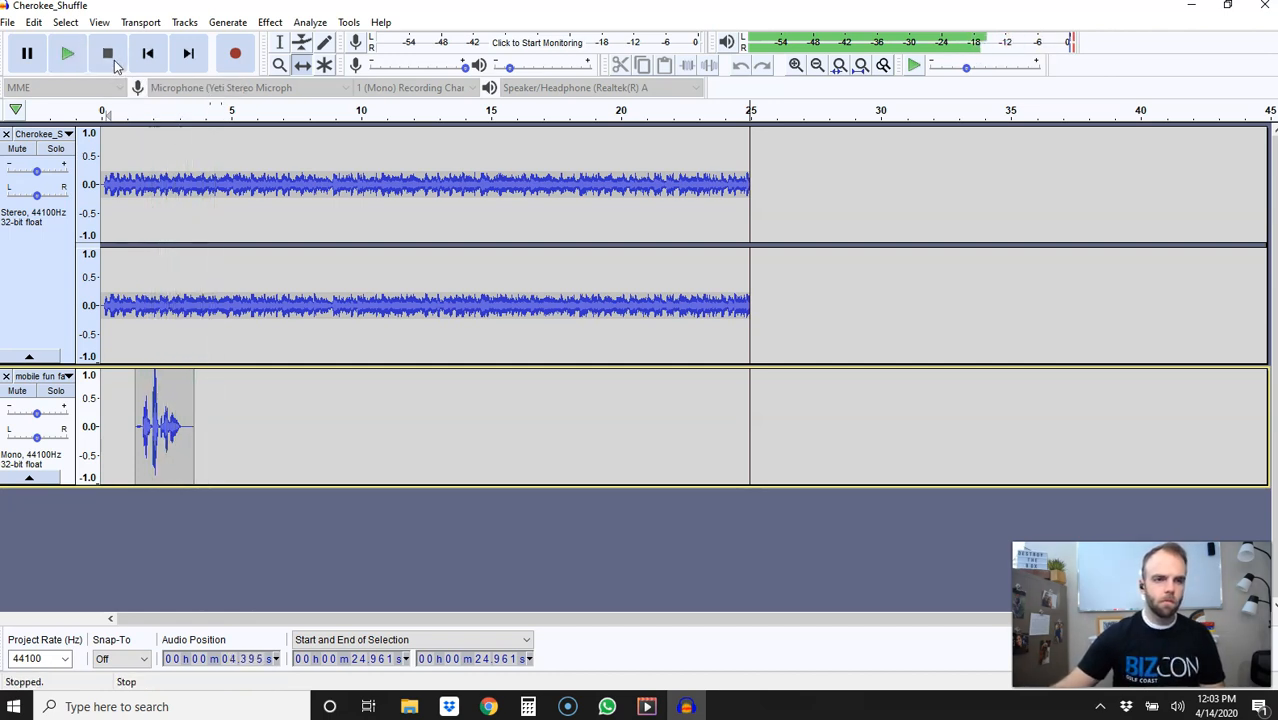
{"action": "left_click", "coordinate": [104, 111]}
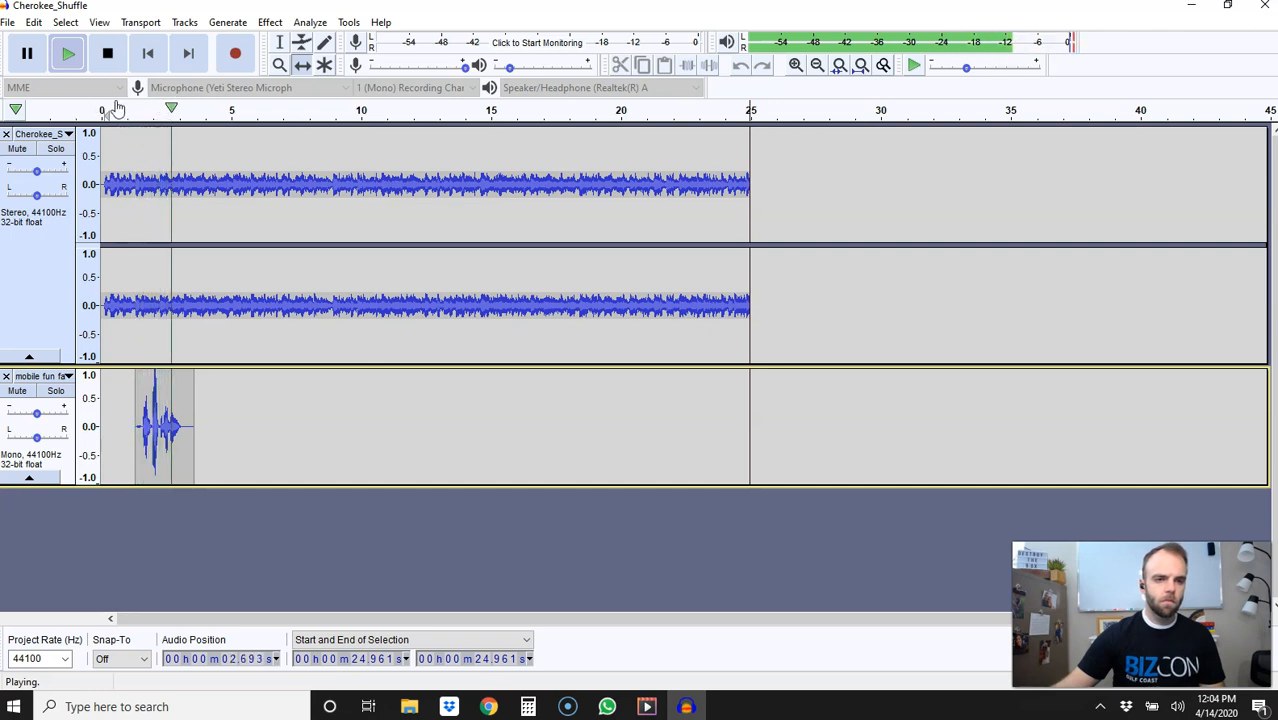
{"action": "key", "text": "space"}
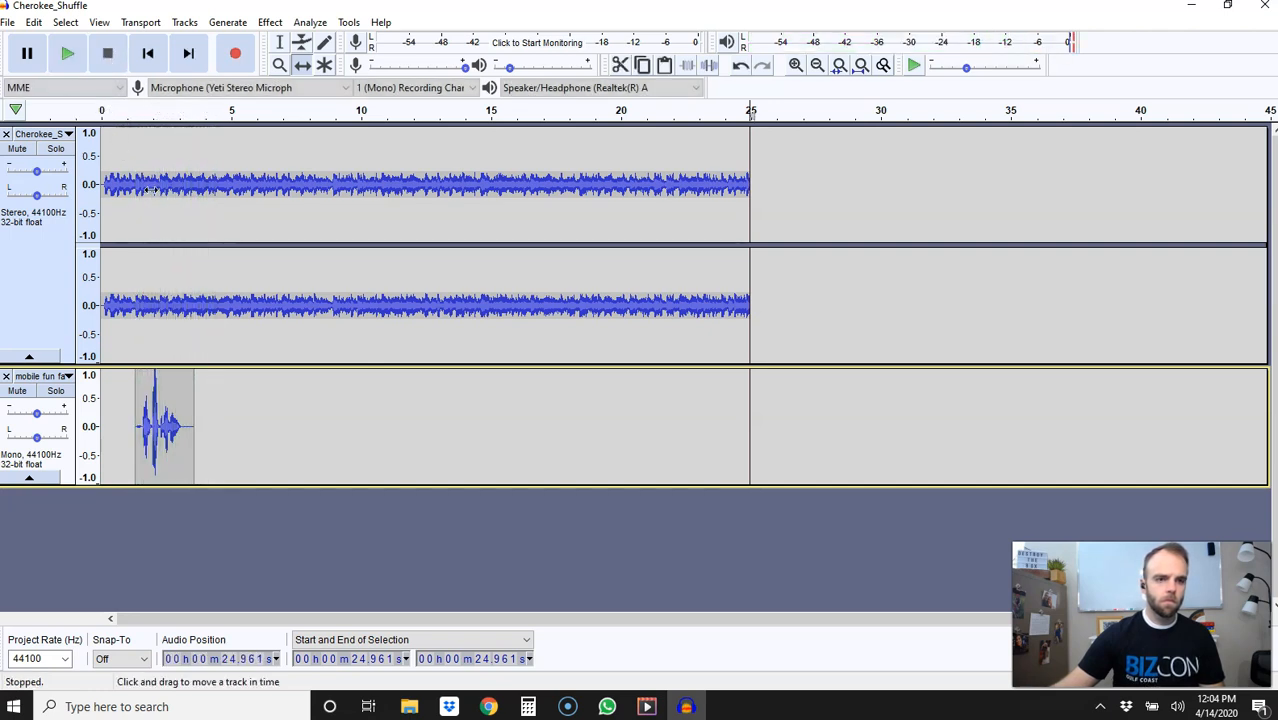
Shift the voice clip to about 5 seconds and shape the music envelope to stay low only from about 4.4 to 8 seconds.
{"action": "left_click_drag", "start_coordinate": [162, 392], "coordinate": [257, 408]}
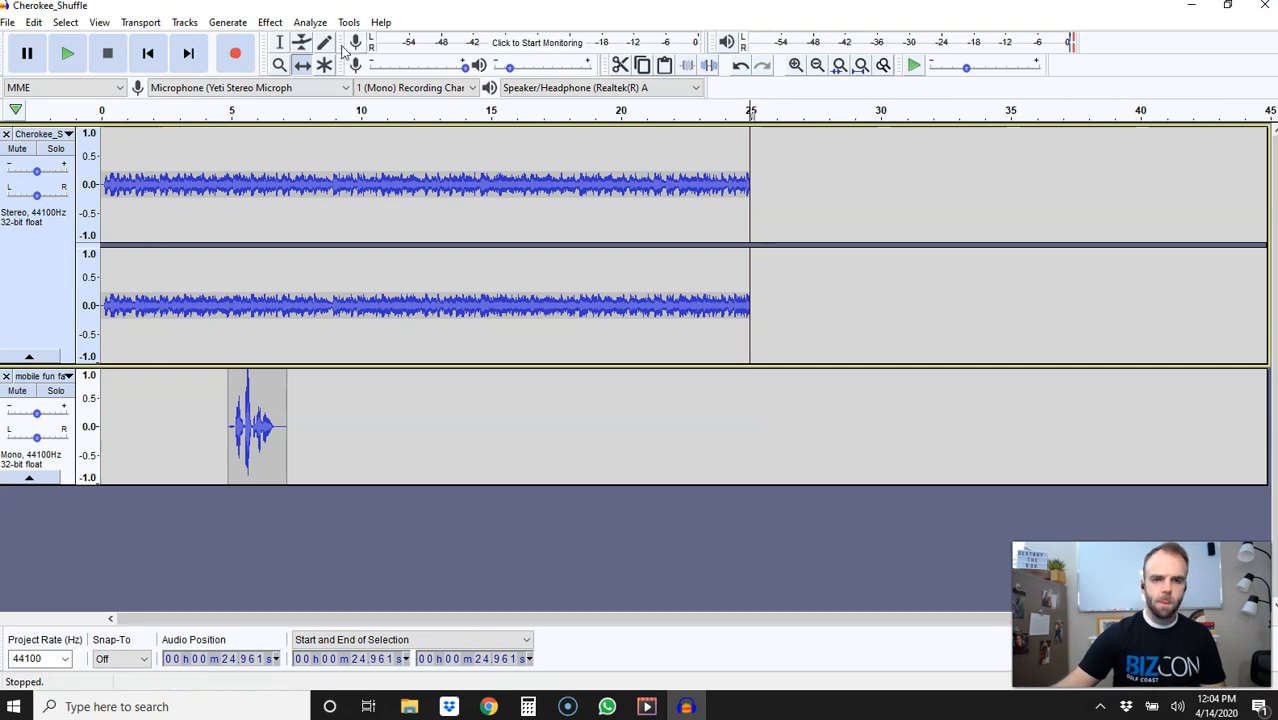
{"action": "left_click", "coordinate": [300, 46]}
{"action": "left_click_drag", "start_coordinate": [155, 166], "coordinate": [214, 171]}
{"action": "left_click_drag", "start_coordinate": [310, 167], "coordinate": [360, 143]}
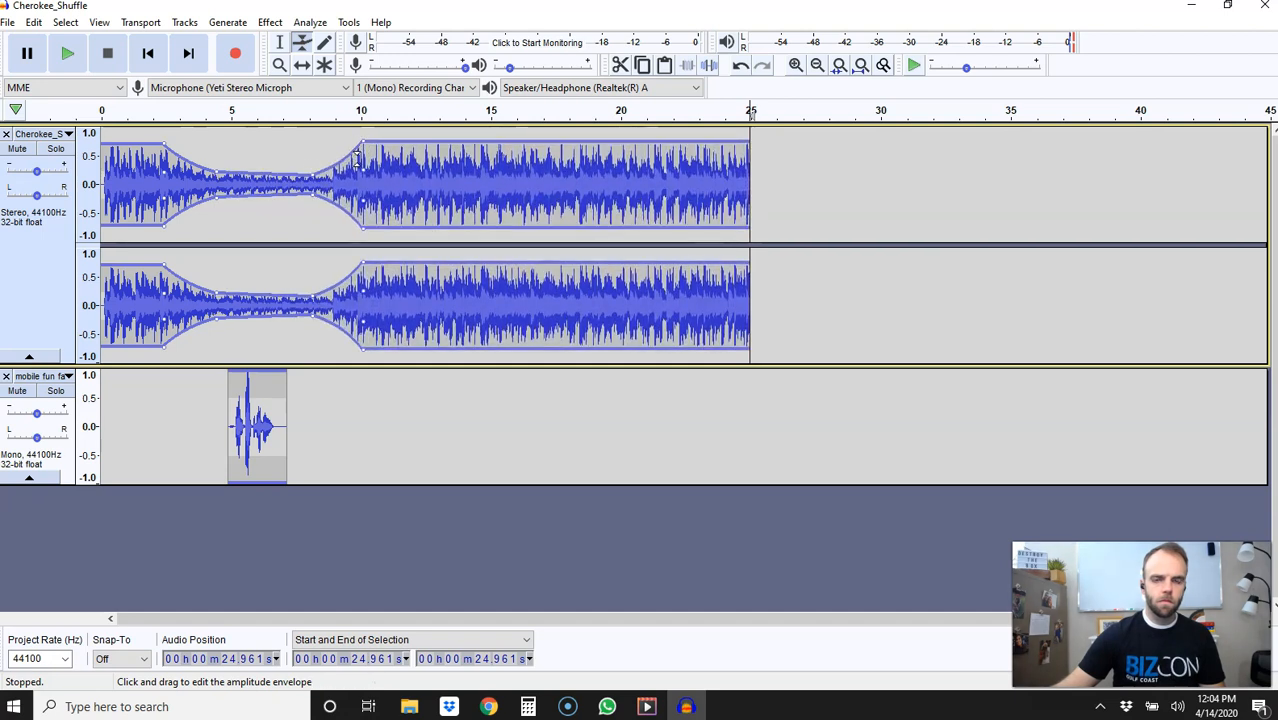
Play the mix from the start to check the music's dip around the voice clip.
{"action": "left_click", "coordinate": [103, 112]}
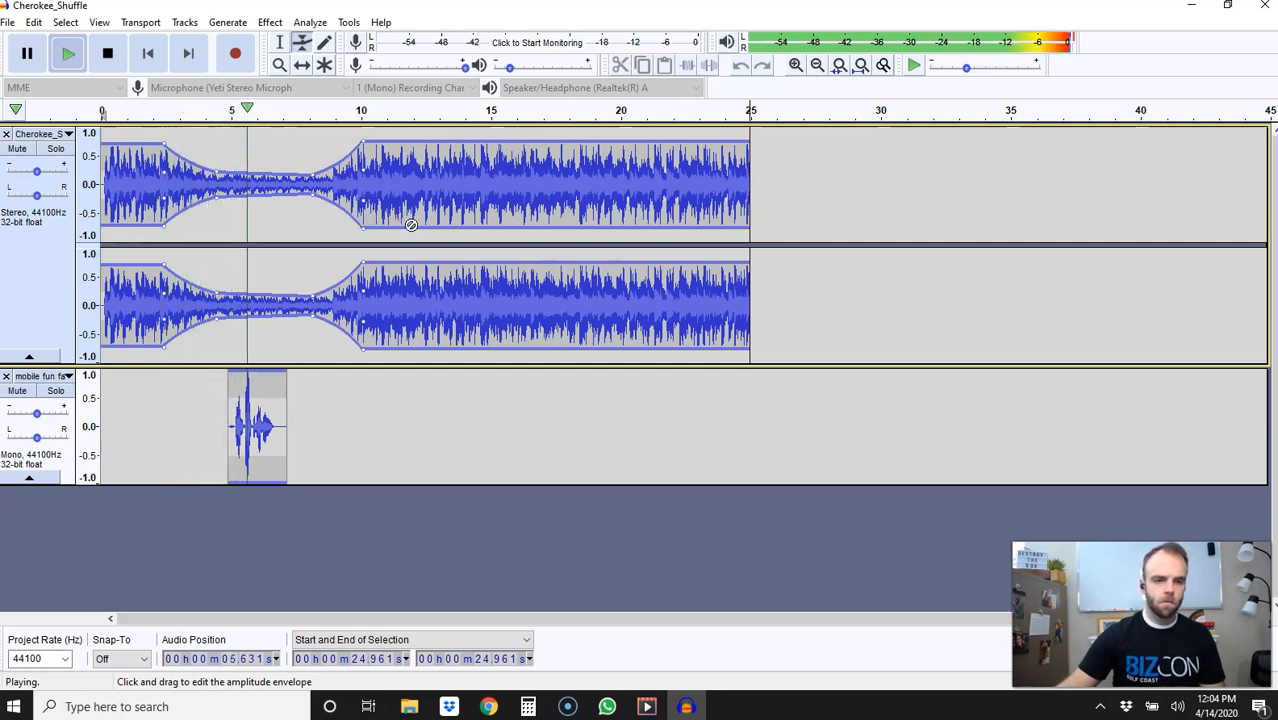
{"action": "left_click", "coordinate": [109, 54]}
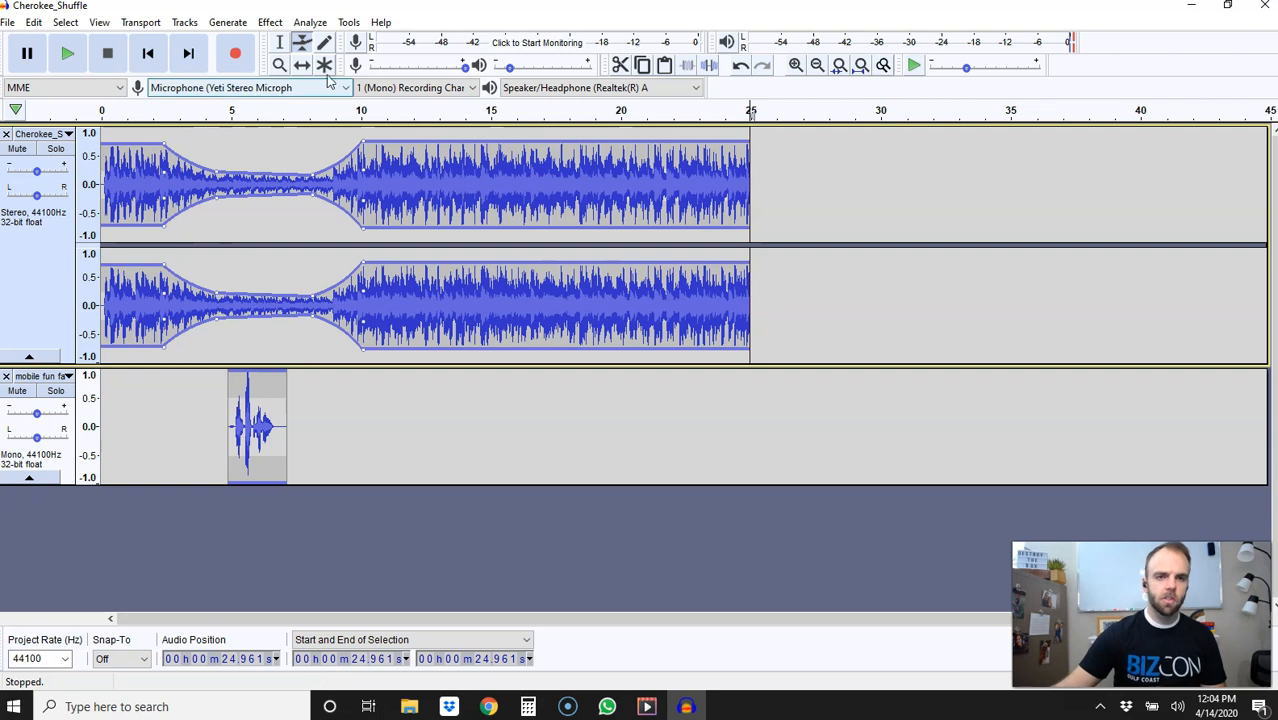
{"action": "key", "text": "XF86AudioRaiseVolume"}
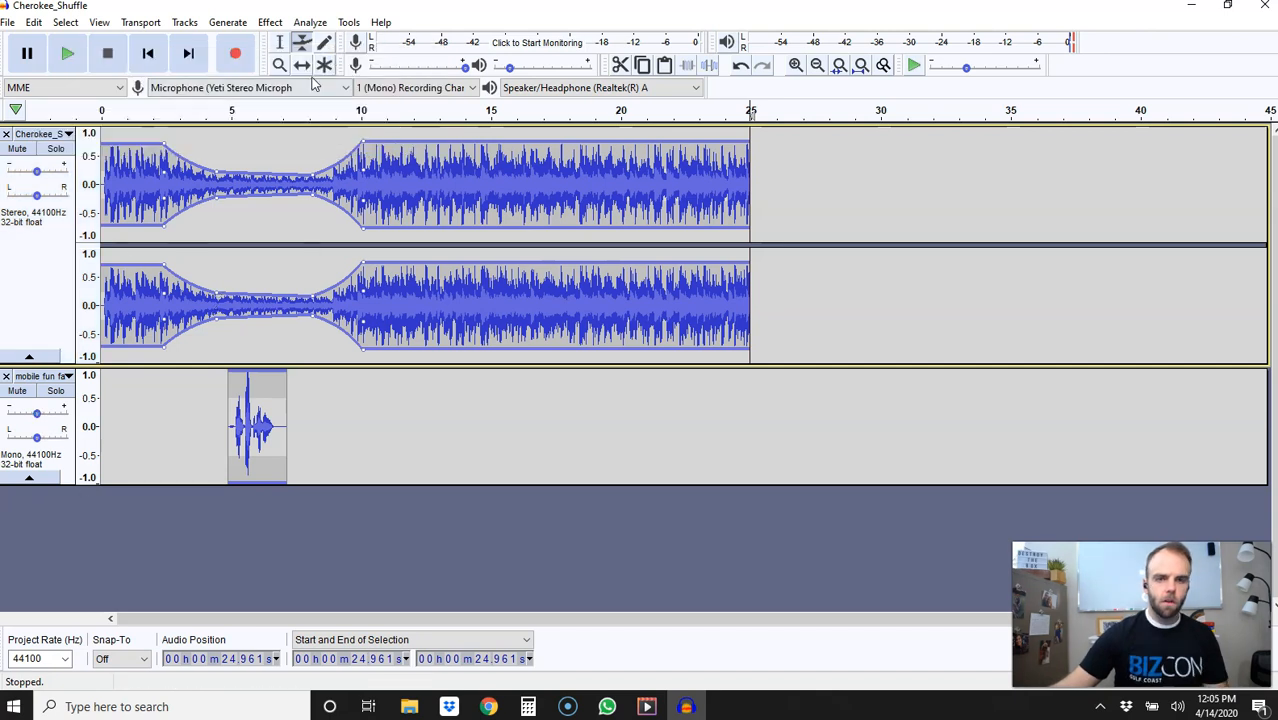
Shift the voice clip back to about 3 seconds and raise the music envelope to full level from about 5.5 seconds onward.
{"action": "left_click", "coordinate": [303, 65]}
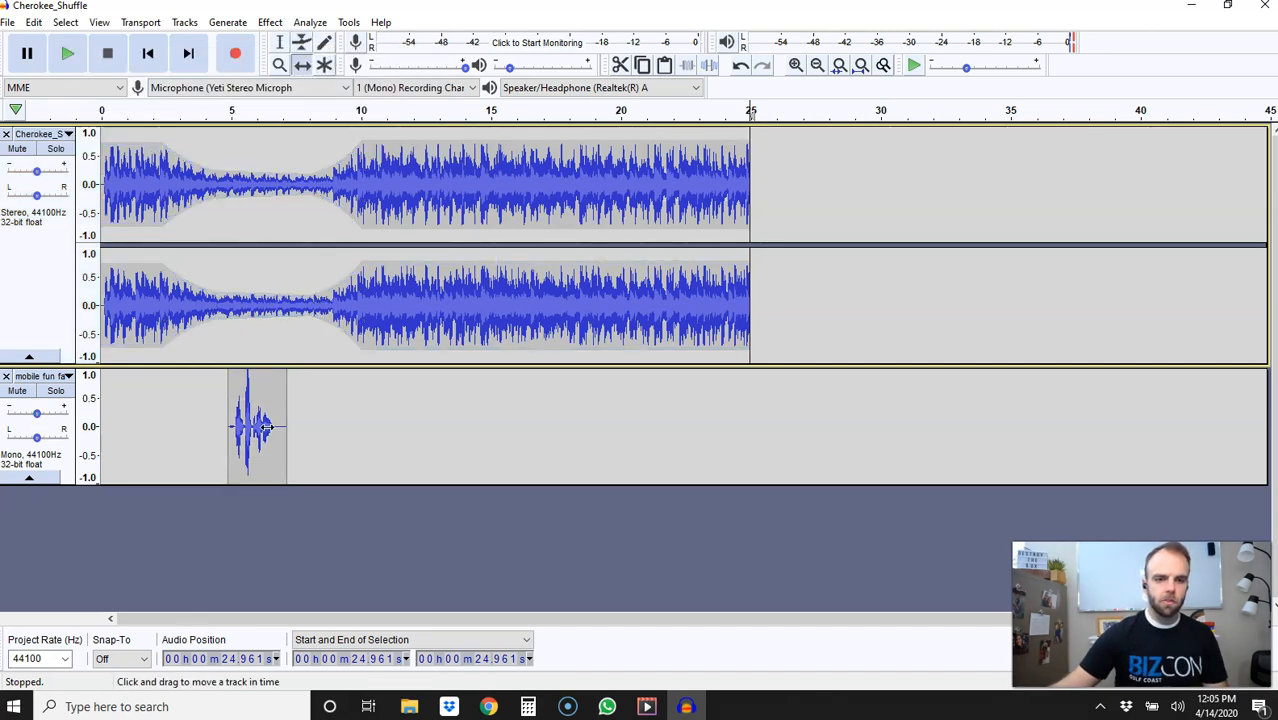
{"action": "left_click_drag", "start_coordinate": [257, 428], "coordinate": [206, 413]}
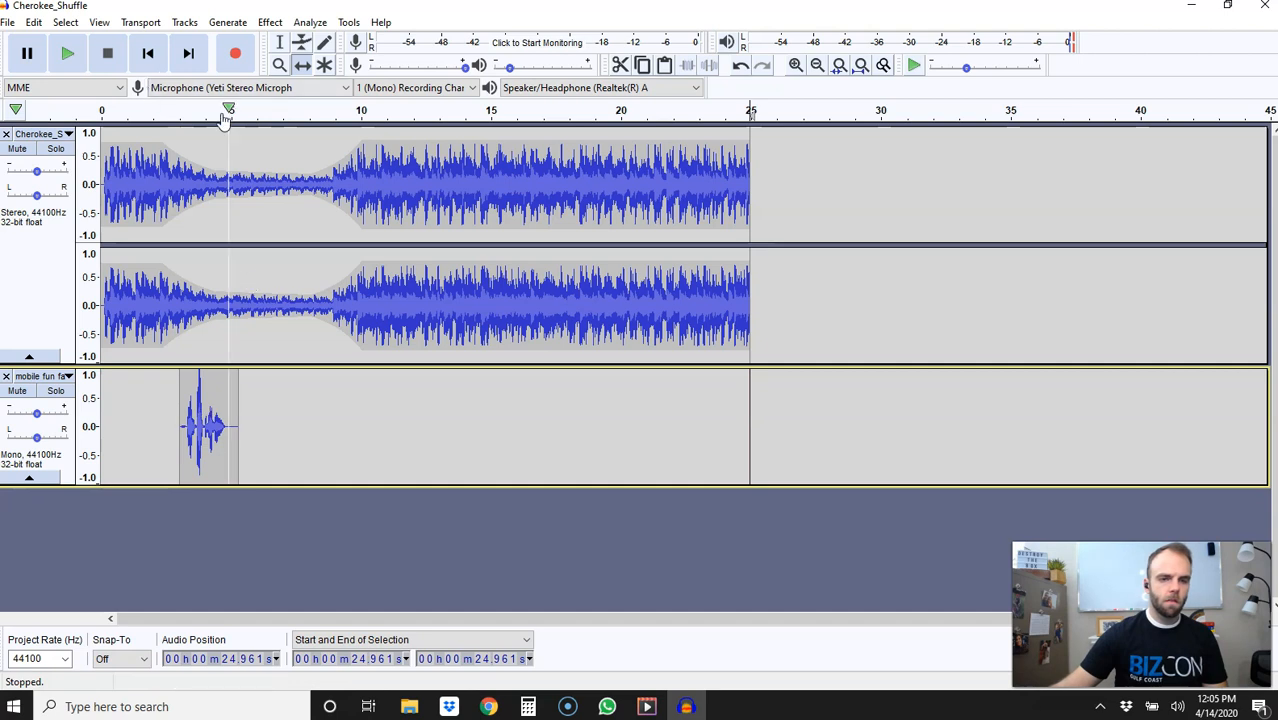
{"action": "left_click", "coordinate": [302, 42]}
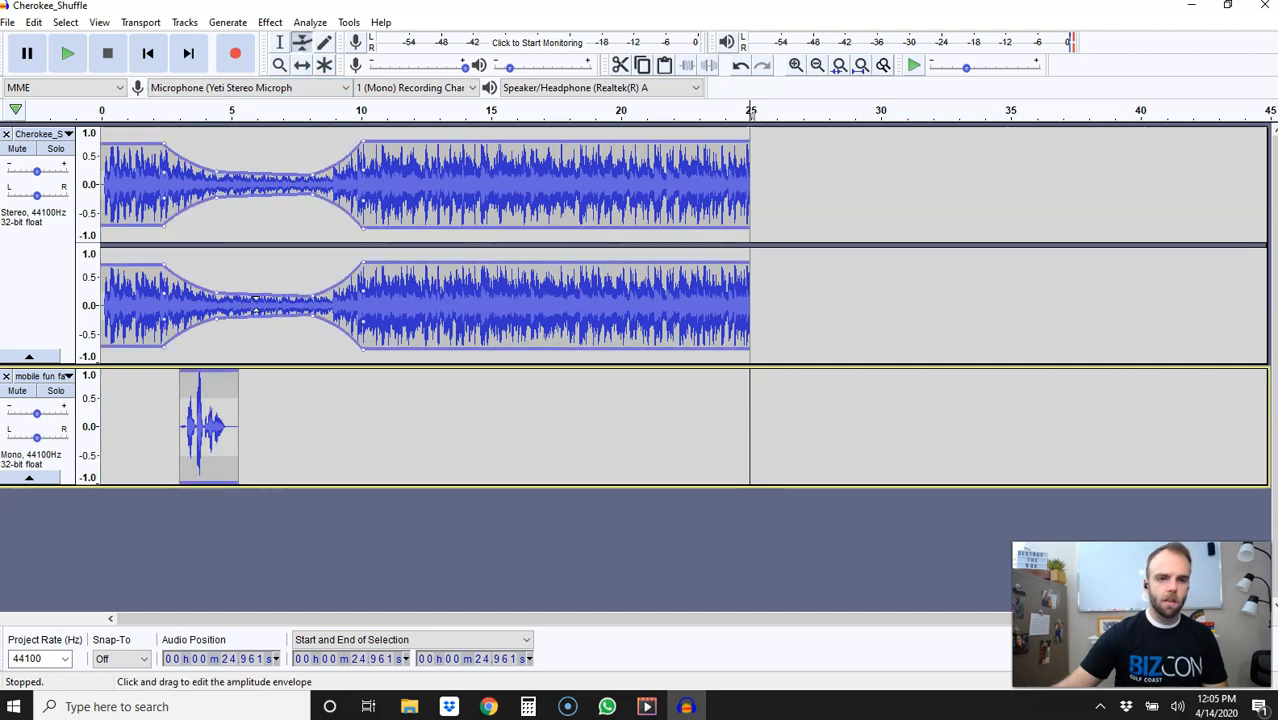
{"action": "left_click_drag", "start_coordinate": [241, 287], "coordinate": [245, 265]}
{"action": "left_click_drag", "start_coordinate": [315, 297], "coordinate": [312, 258]}
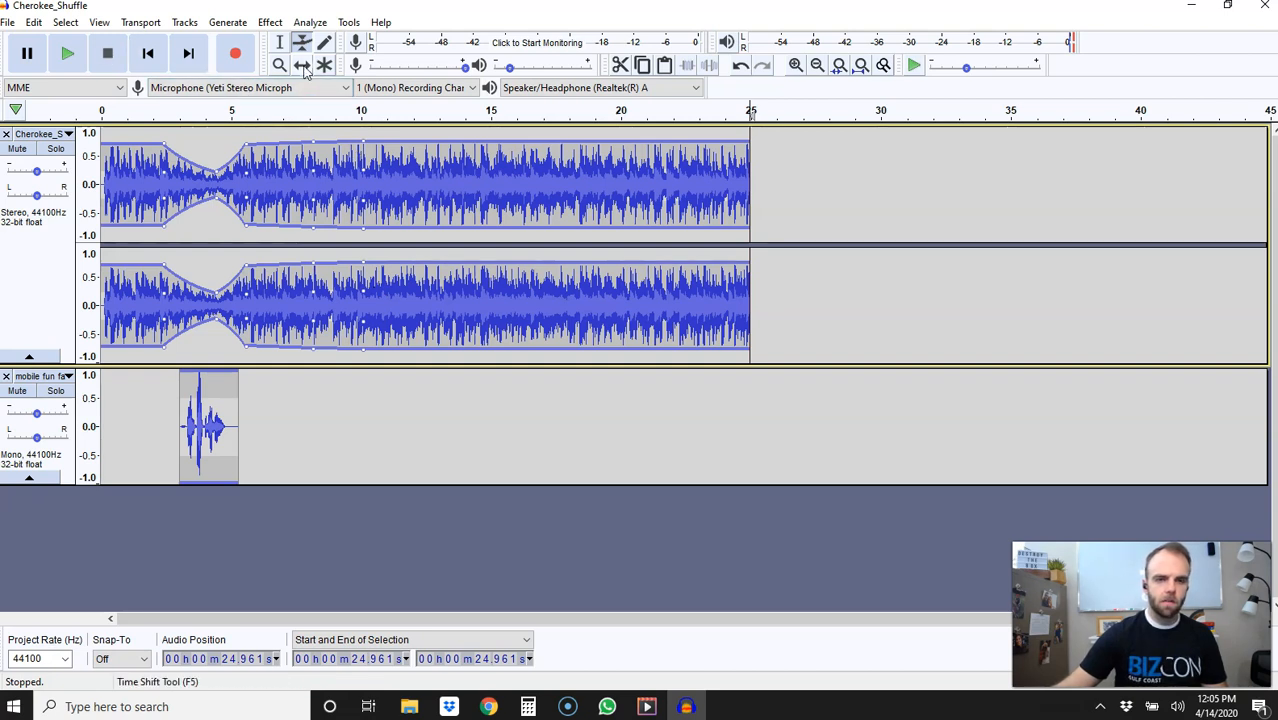
{"action": "left_click", "coordinate": [282, 44]}
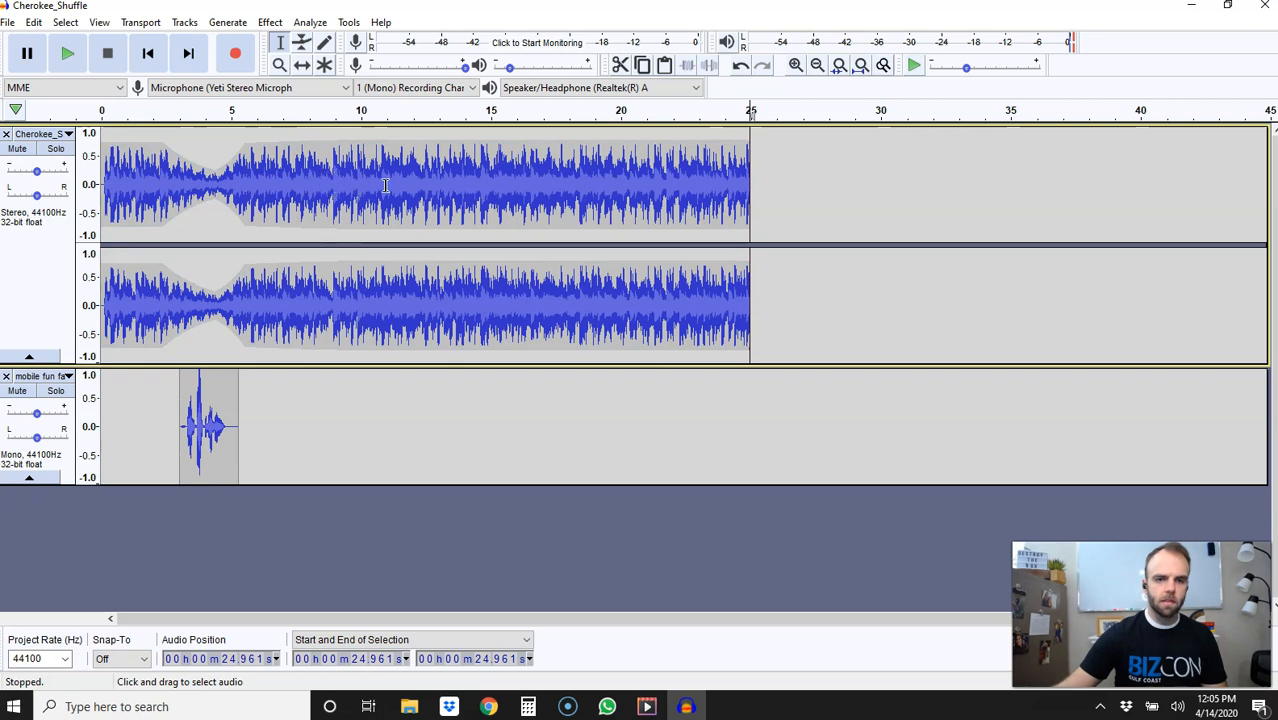
Delete the music after about 12.2 seconds and play the mix from the start.
{"action": "left_click_drag", "start_coordinate": [416, 190], "coordinate": [807, 207]}
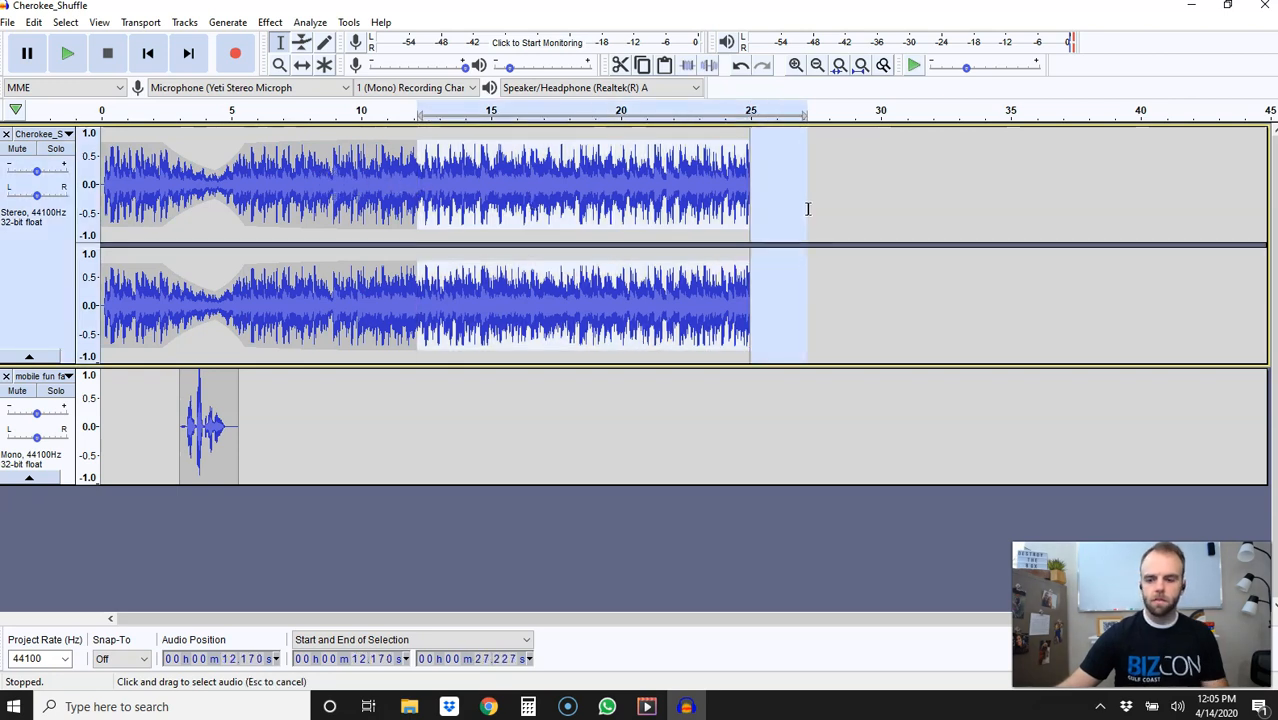
{"action": "key", "text": "Delete"}
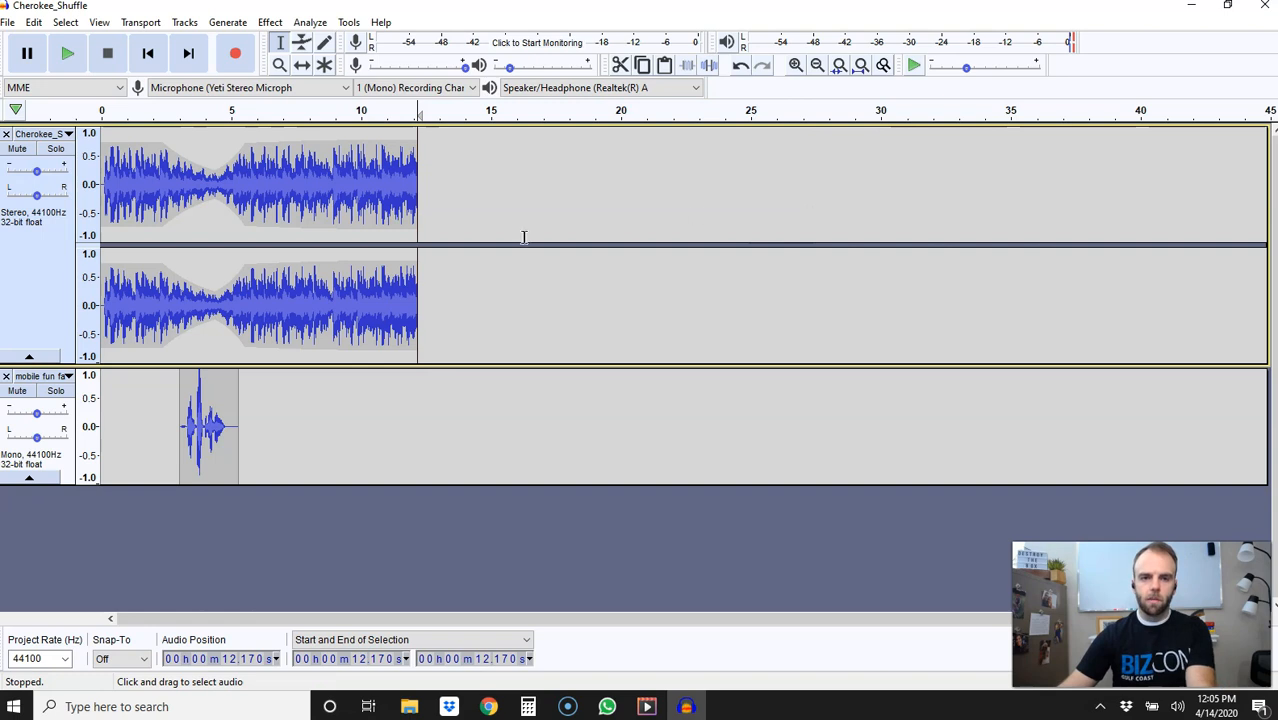
{"action": "left_click", "coordinate": [105, 112]}
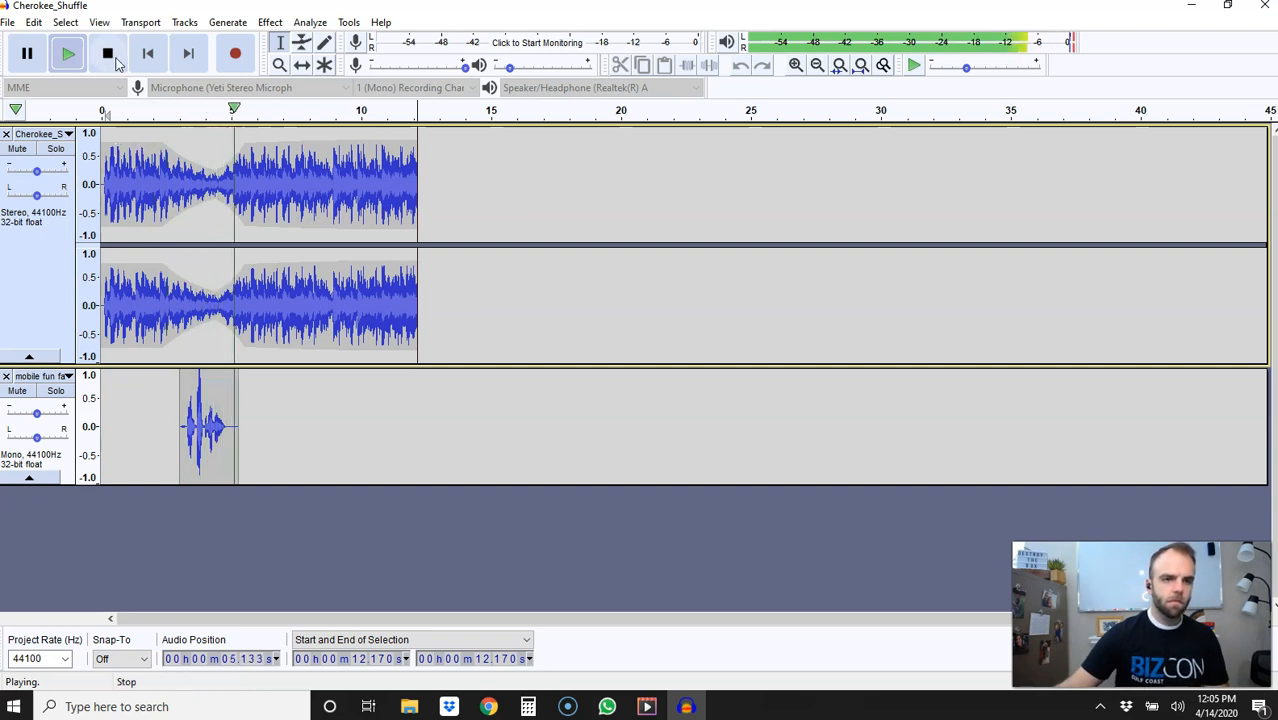
{"action": "key", "text": "space"}
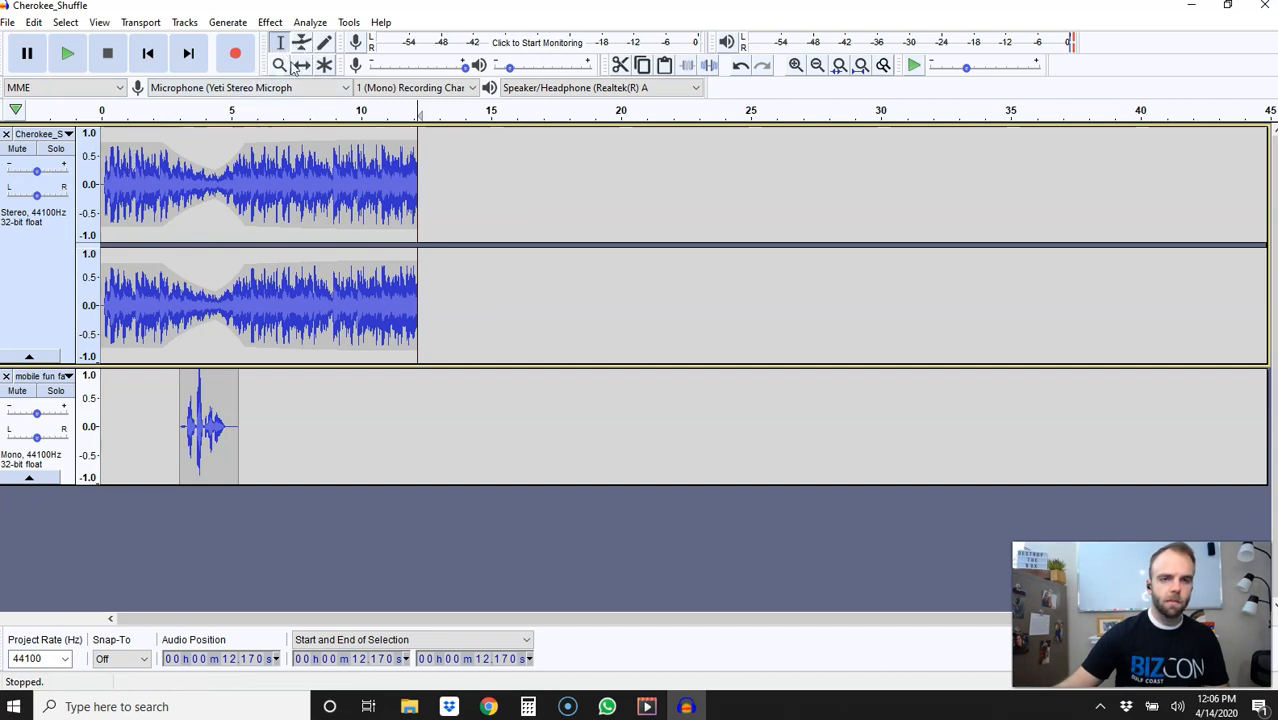
Delete the first 1.5 seconds or so of the music and shift the voice clip to start at about 1.4 seconds.
{"action": "left_click_drag", "start_coordinate": [139, 175], "coordinate": [97, 183]}
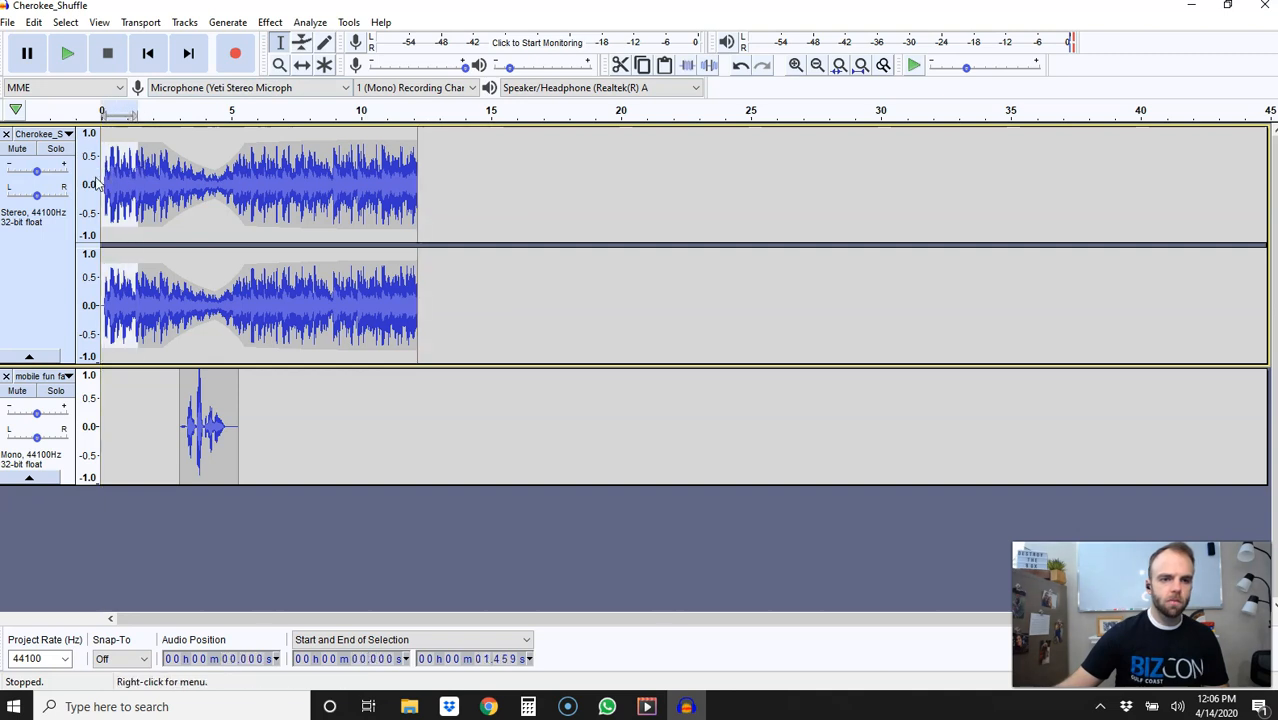
{"action": "key", "text": "Delete"}
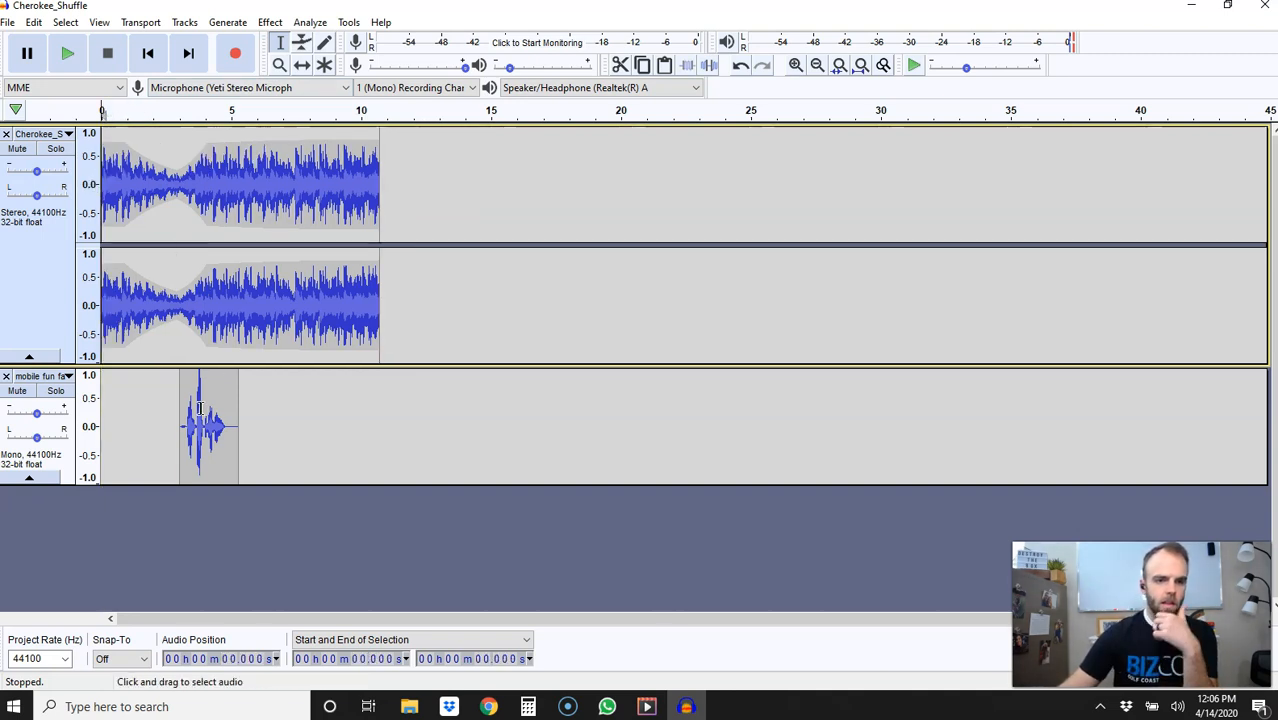
{"action": "left_click", "coordinate": [302, 64]}
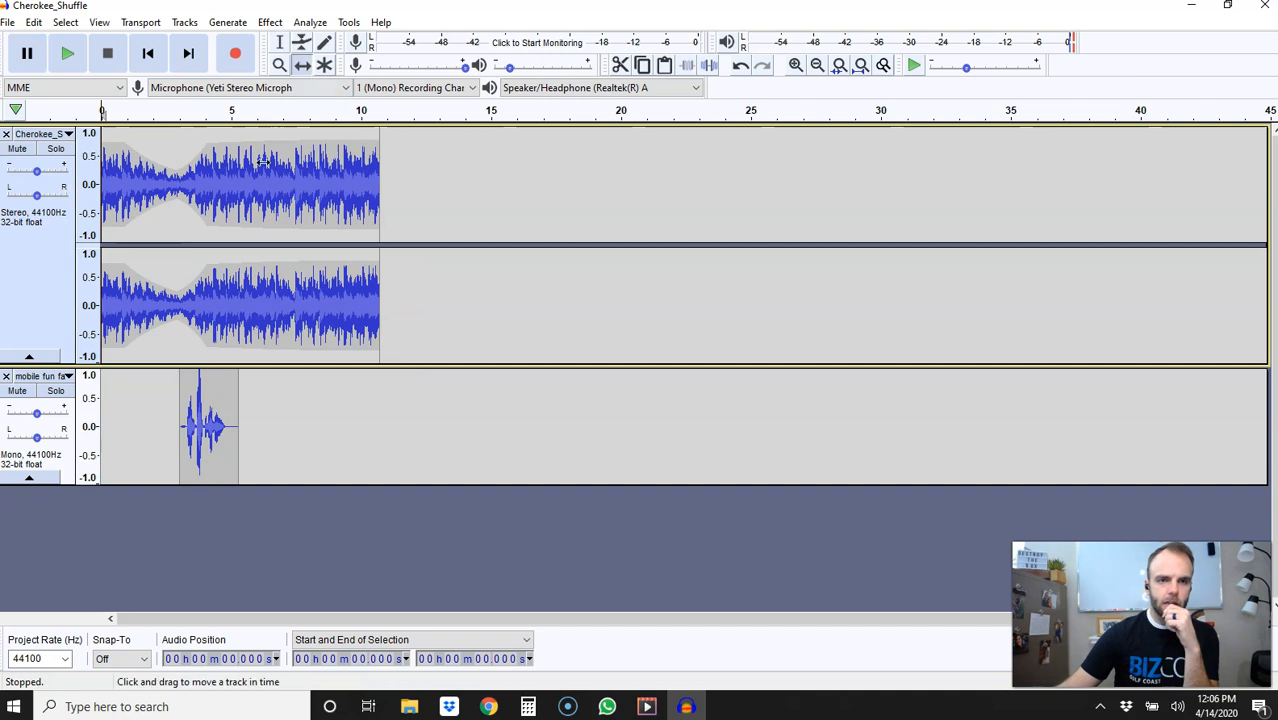
{"action": "left_click_drag", "start_coordinate": [210, 418], "coordinate": [169, 408]}
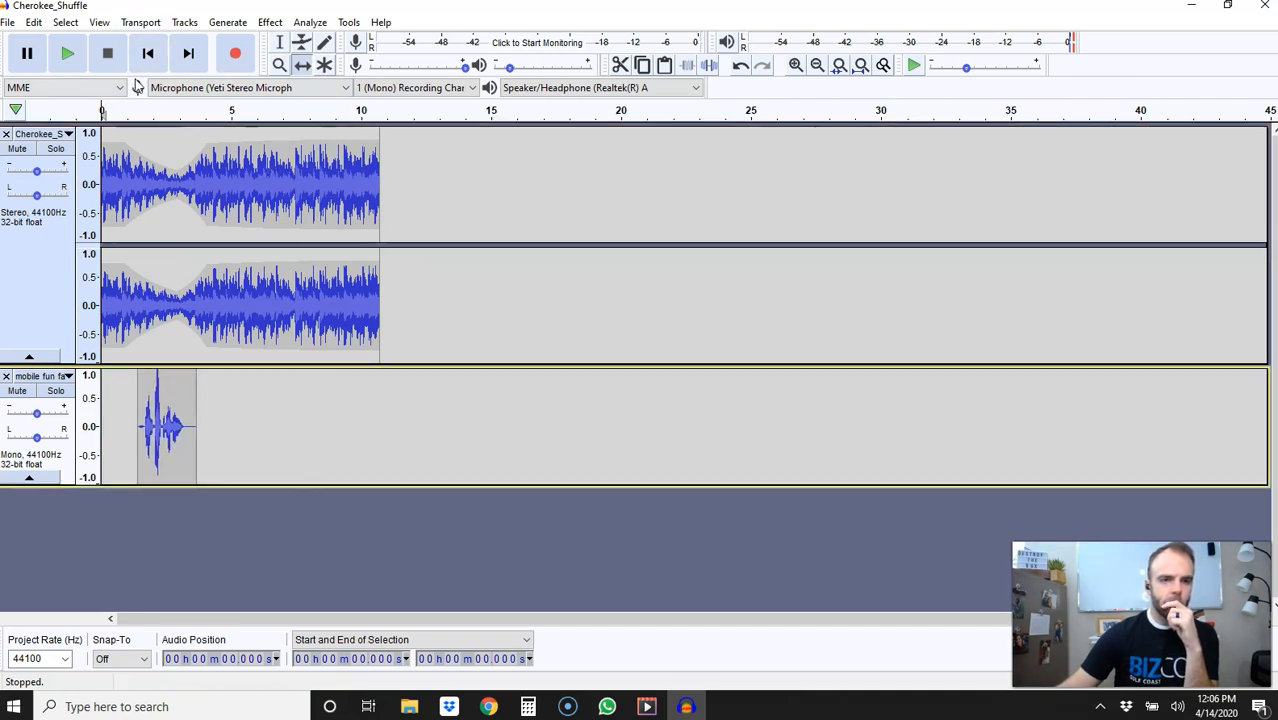
Play the mix, delete the music after about 7.3 seconds, and replay it from the start.
{"action": "left_click", "coordinate": [67, 53]}
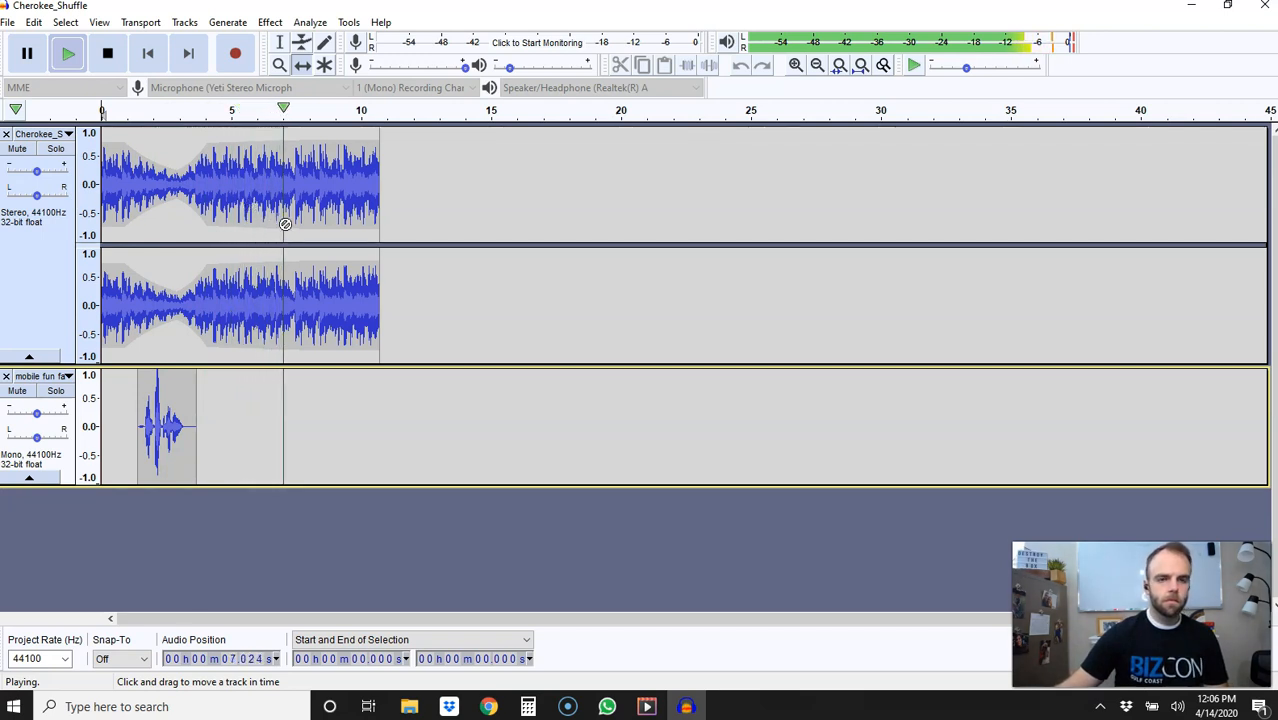
{"action": "left_click", "coordinate": [110, 55]}
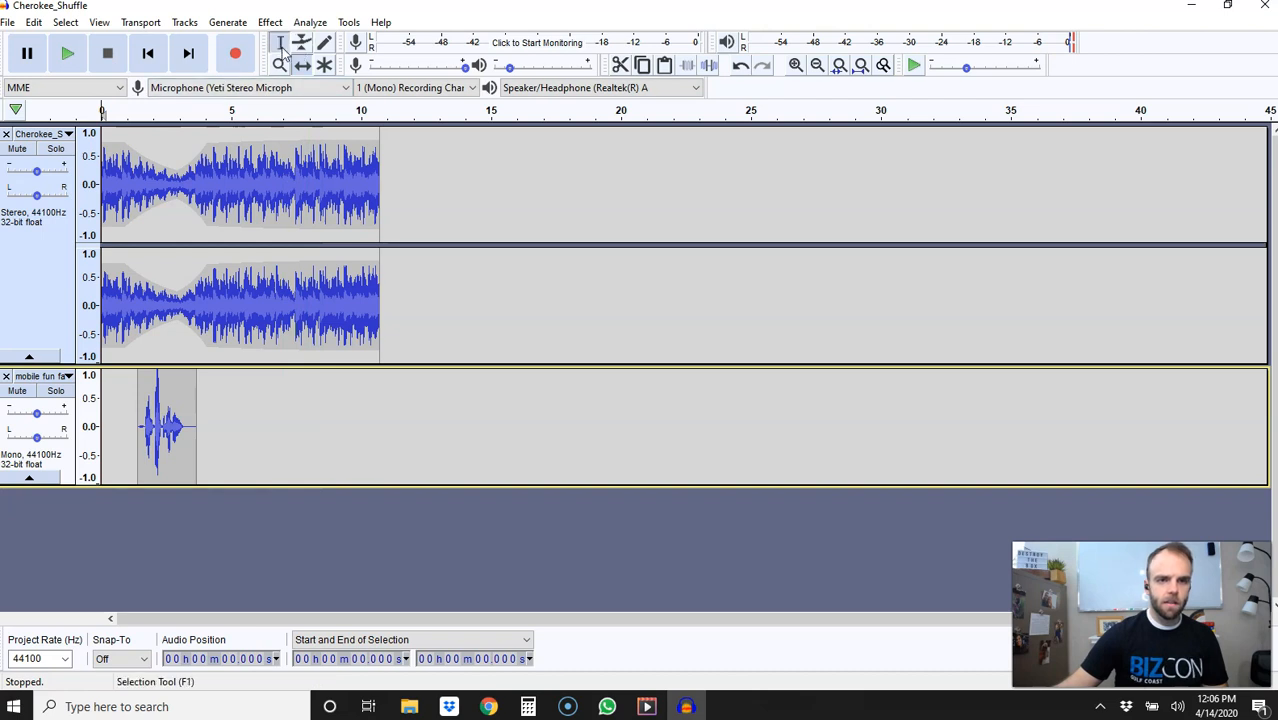
{"action": "left_click_drag", "start_coordinate": [291, 180], "coordinate": [475, 222]}
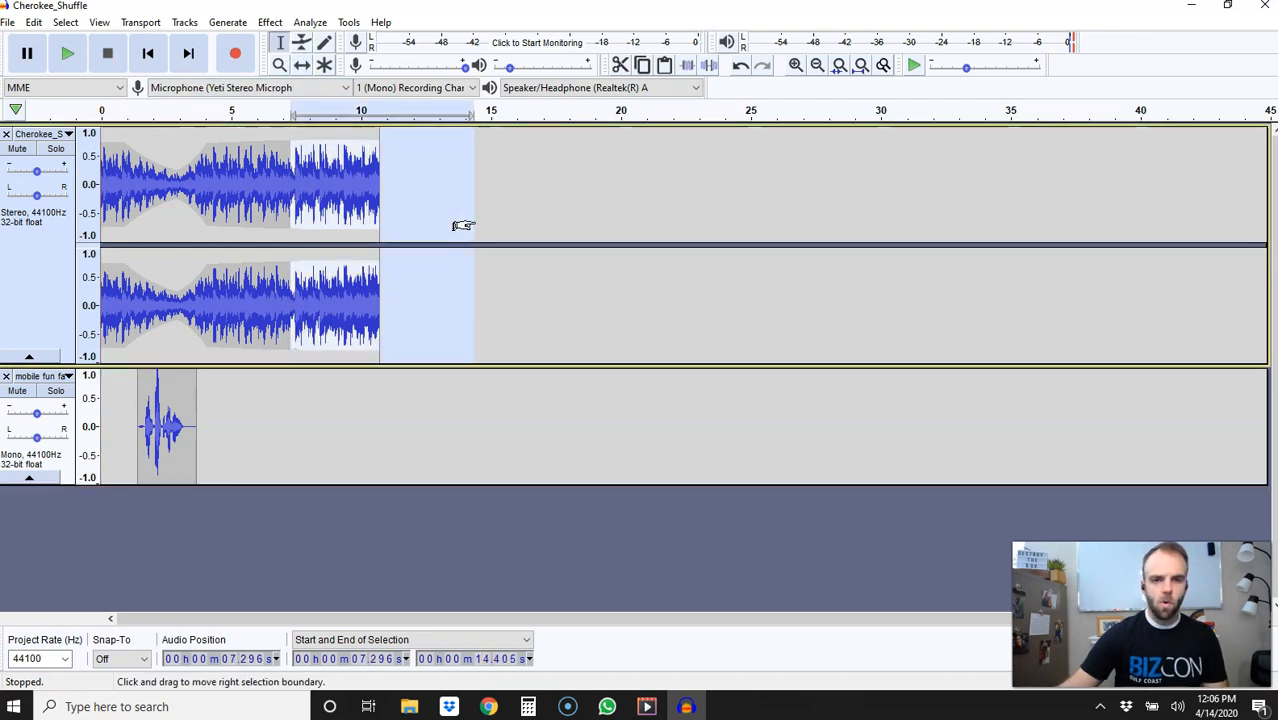
{"action": "key", "text": "Delete"}
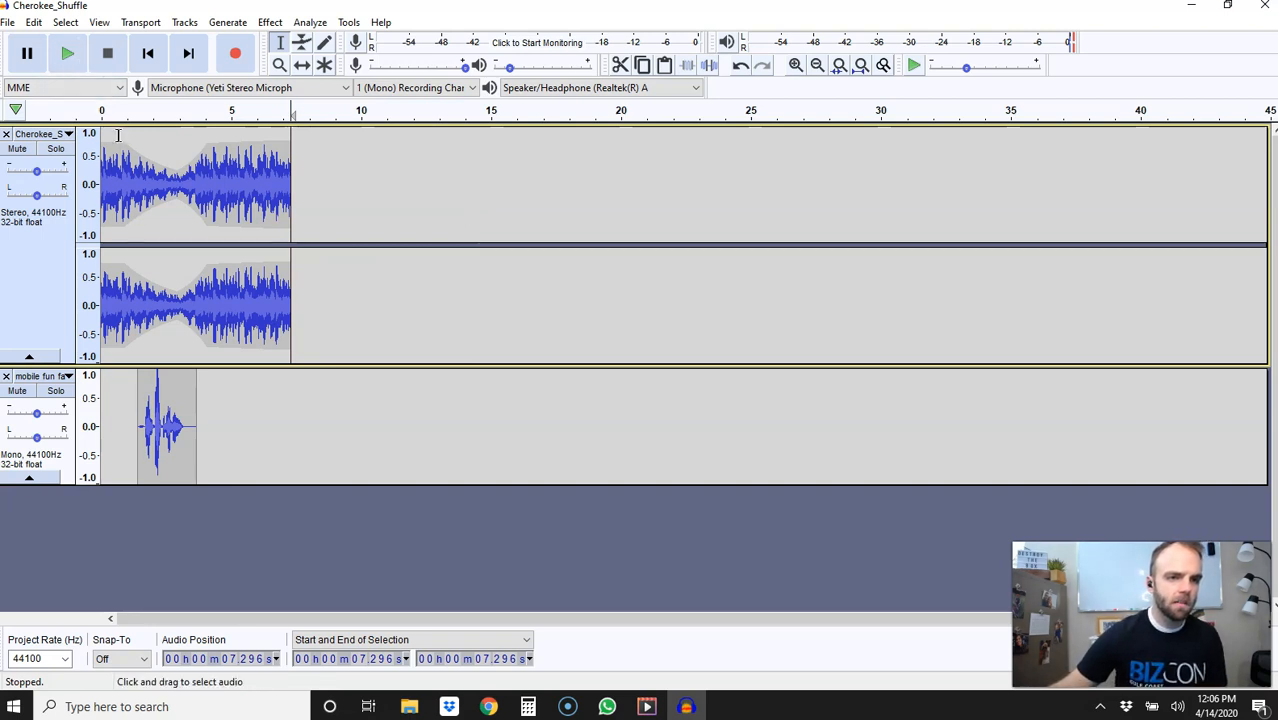
{"action": "key", "text": "space"}
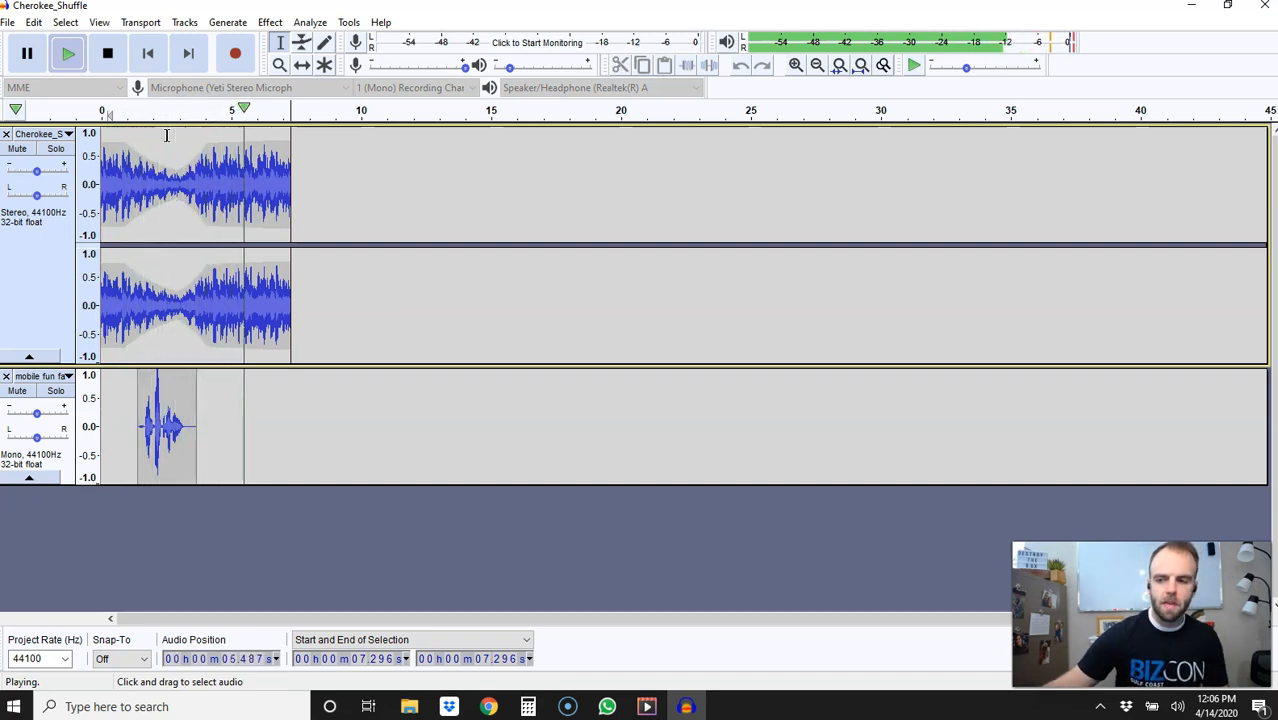
{"action": "left_click", "coordinate": [106, 54]}
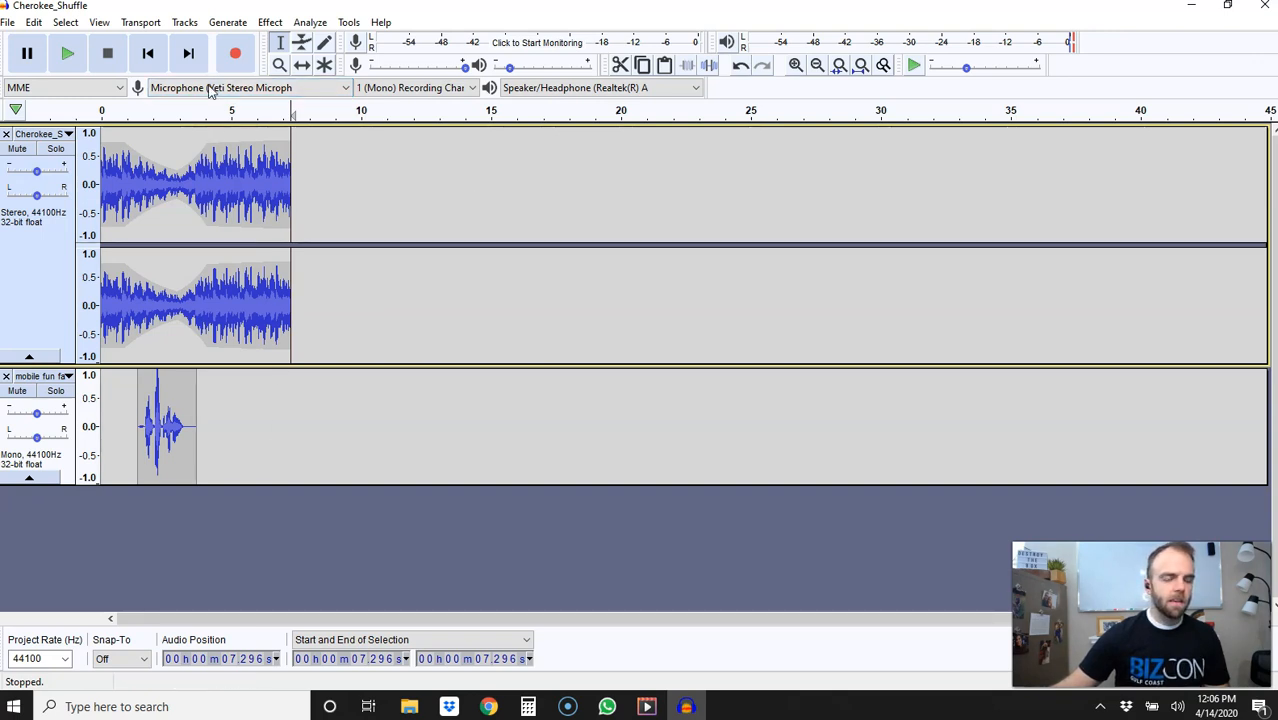
Reshape the music envelope to drop low by about 1.5 seconds and rise back to nearly full level at about 3.6 seconds.
{"action": "left_click", "coordinate": [302, 46]}
{"action": "left_click_drag", "start_coordinate": [145, 152], "coordinate": [140, 162]}
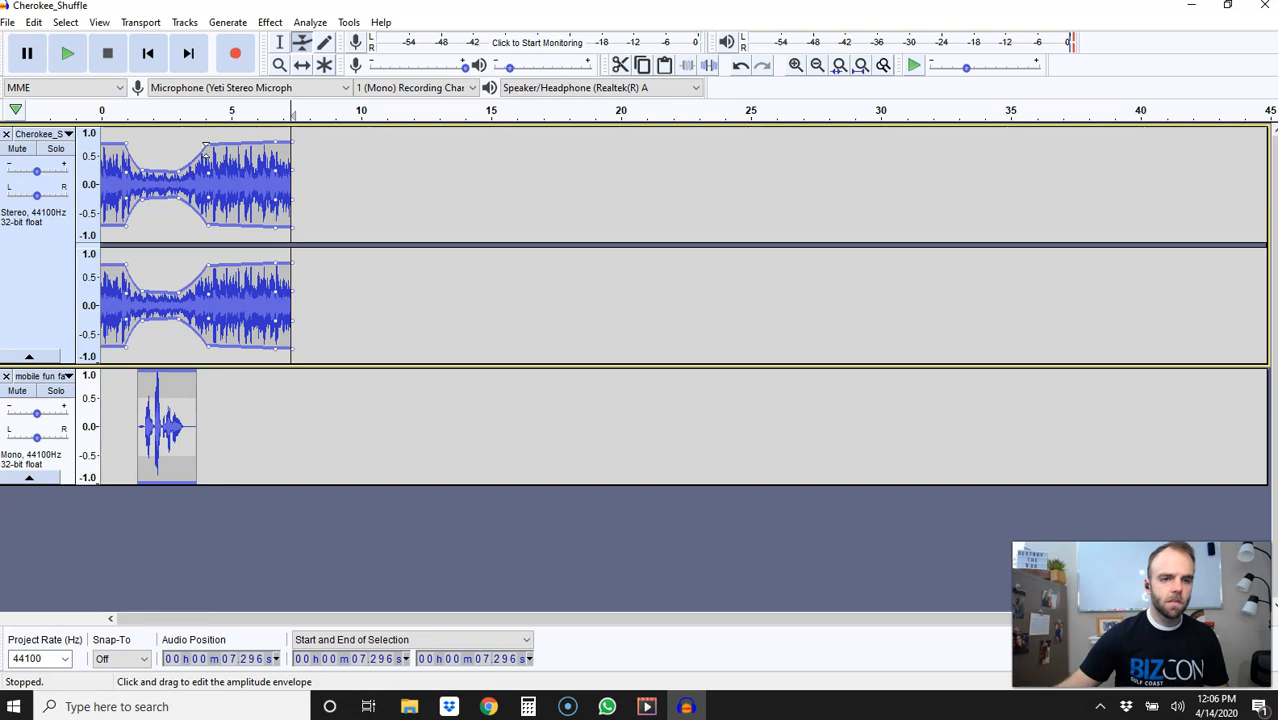
{"action": "left_click_drag", "start_coordinate": [193, 162], "coordinate": [194, 146]}
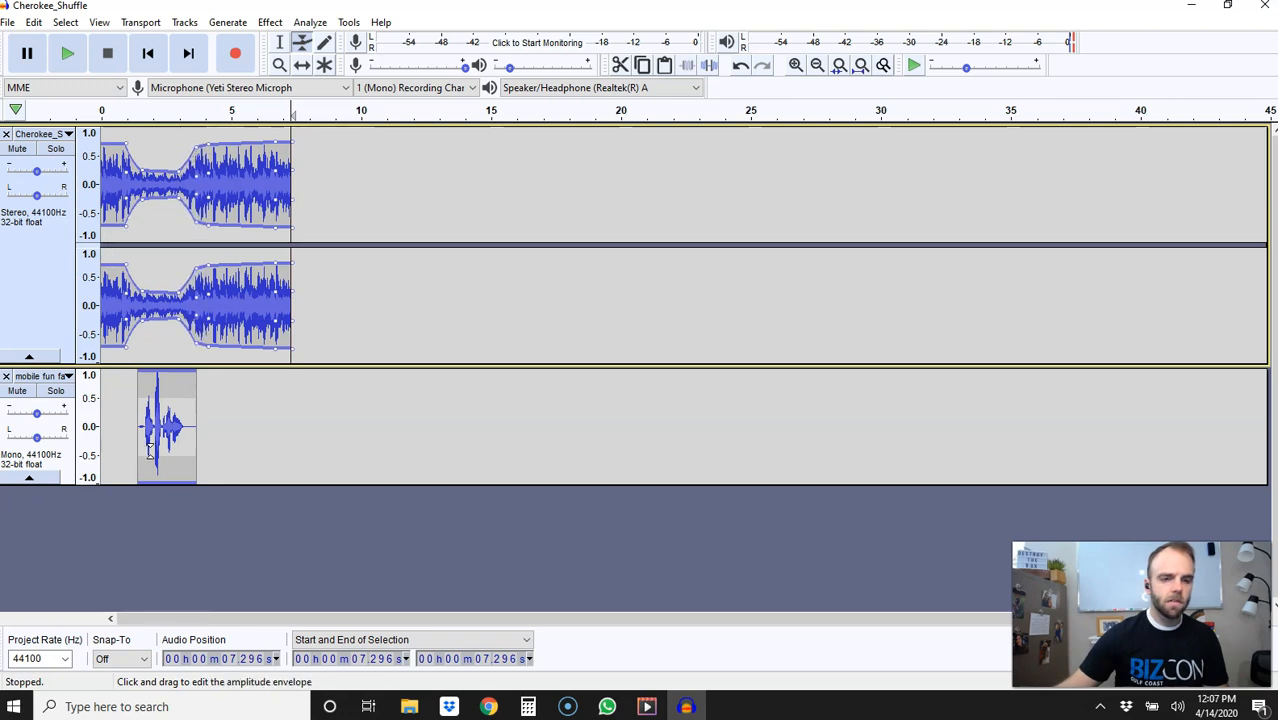
Shift the voice clip to start at about 1.2 seconds and play the mix from the start.
{"action": "left_click", "coordinate": [302, 64]}
{"action": "left_click_drag", "start_coordinate": [175, 424], "coordinate": [166, 414]}
{"action": "left_click", "coordinate": [106, 113]}
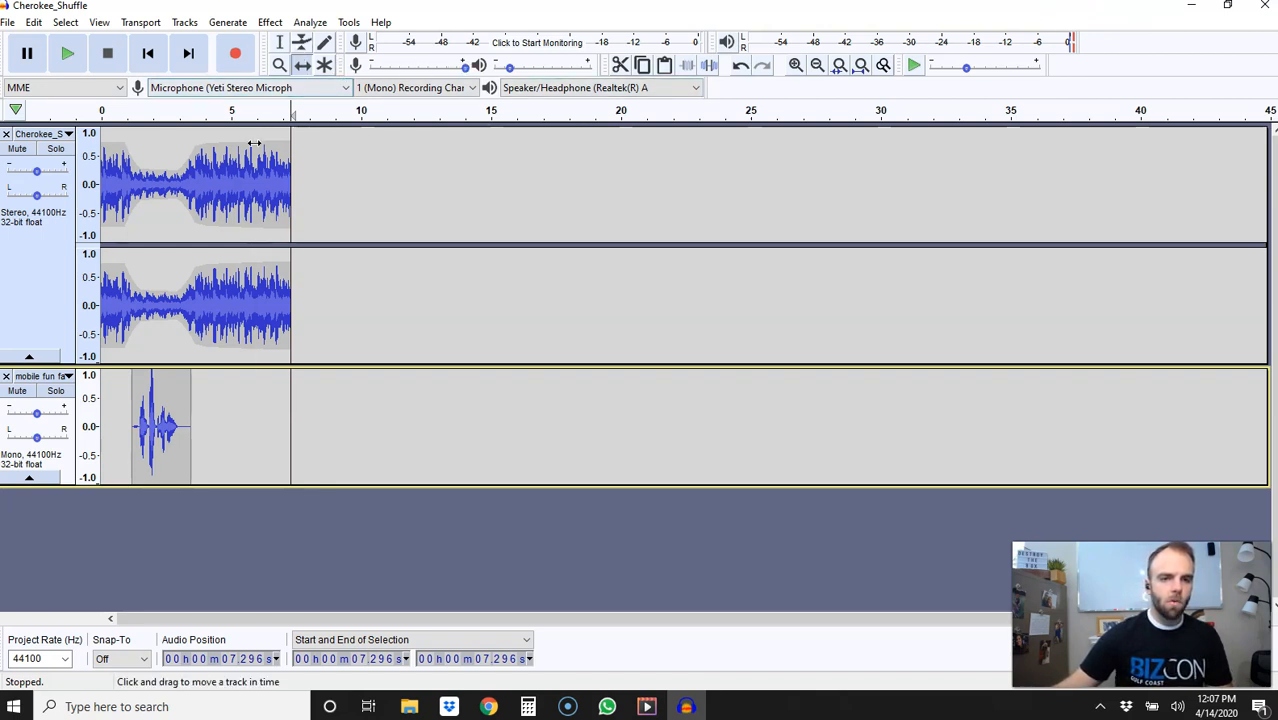
Trim the end of the music to about 6.5 seconds and listen to the mix from the start.
{"action": "left_click", "coordinate": [280, 42]}
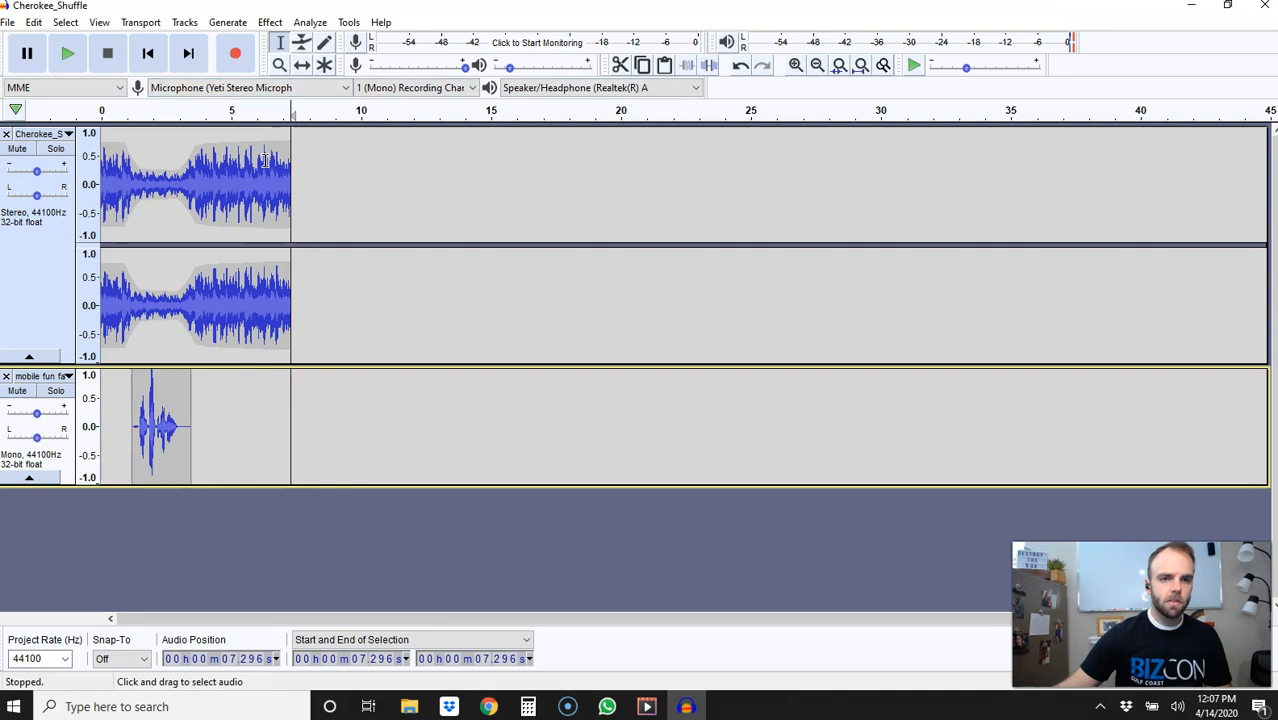
{"action": "left_click_drag", "start_coordinate": [269, 168], "coordinate": [337, 184]}
{"action": "key", "text": "Delete"}
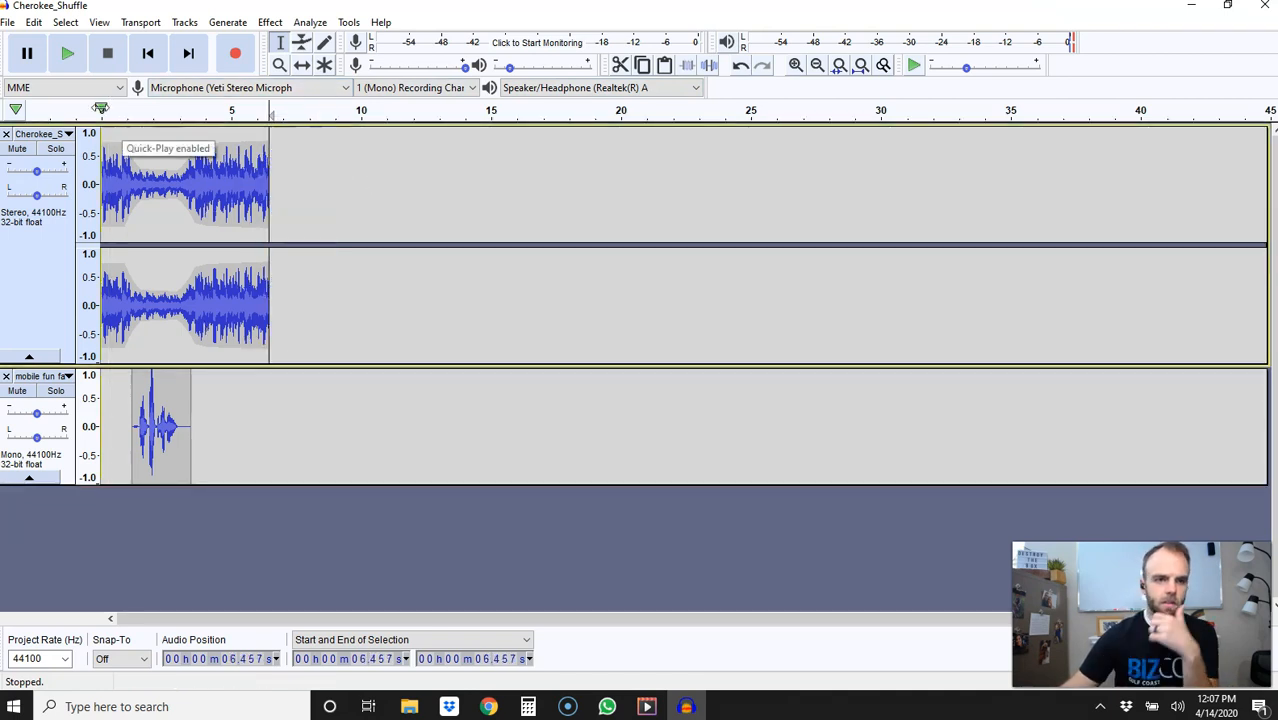
{"action": "left_click", "coordinate": [103, 110]}
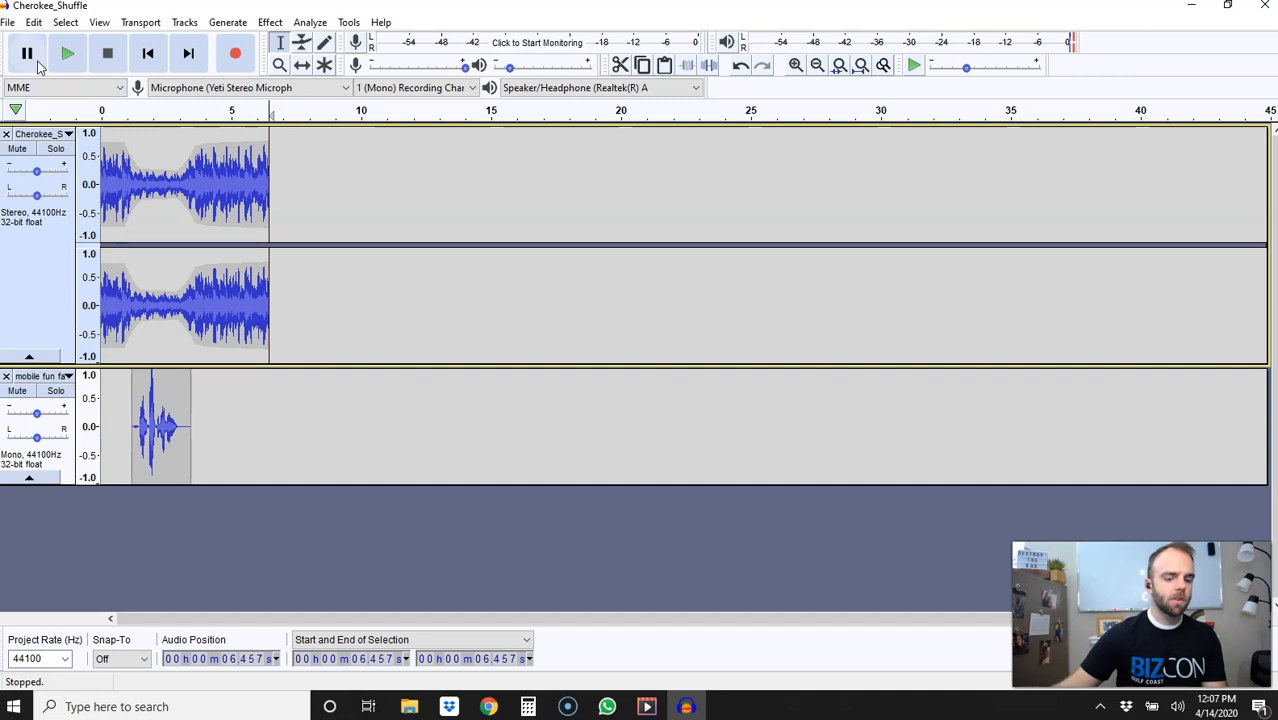
Export the mix as an MP3 named "fun fact of mobile audio" in the fun fact of mobile intro folder, leaving the metadata tags empty.
{"action": "left_click", "coordinate": [8, 22]}
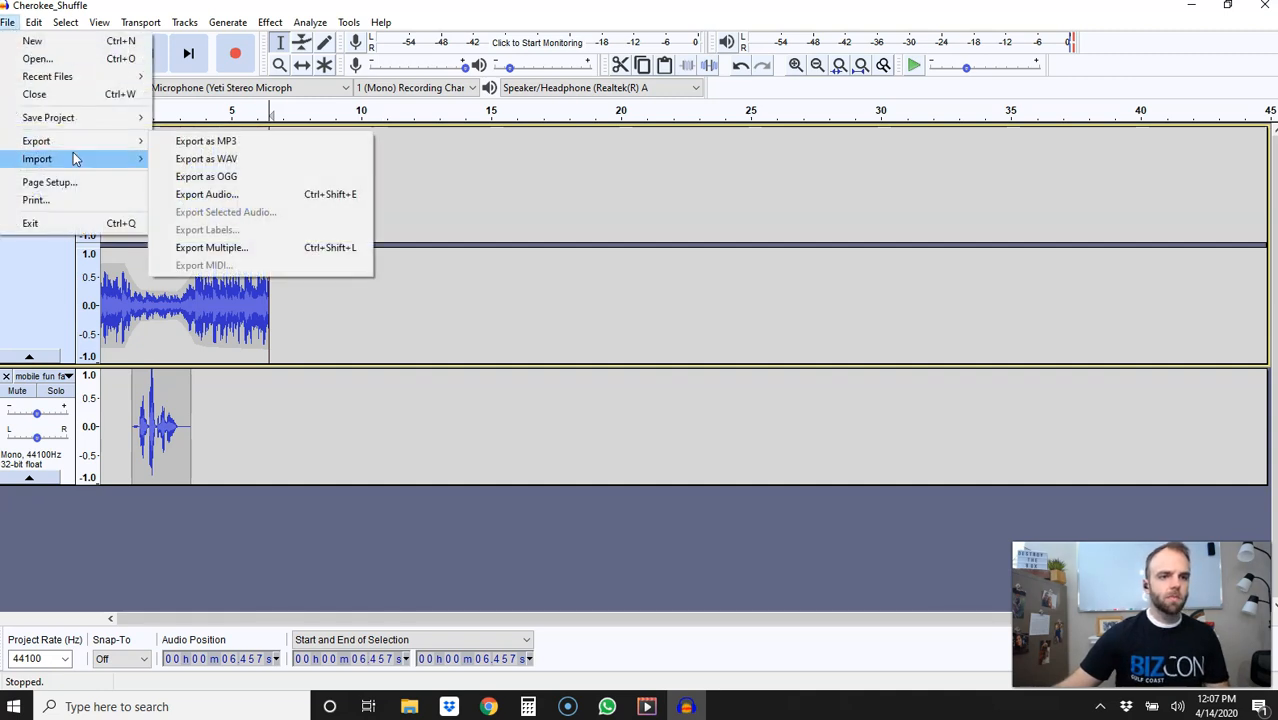
{"action": "mouse_move", "coordinate": [77, 140]}
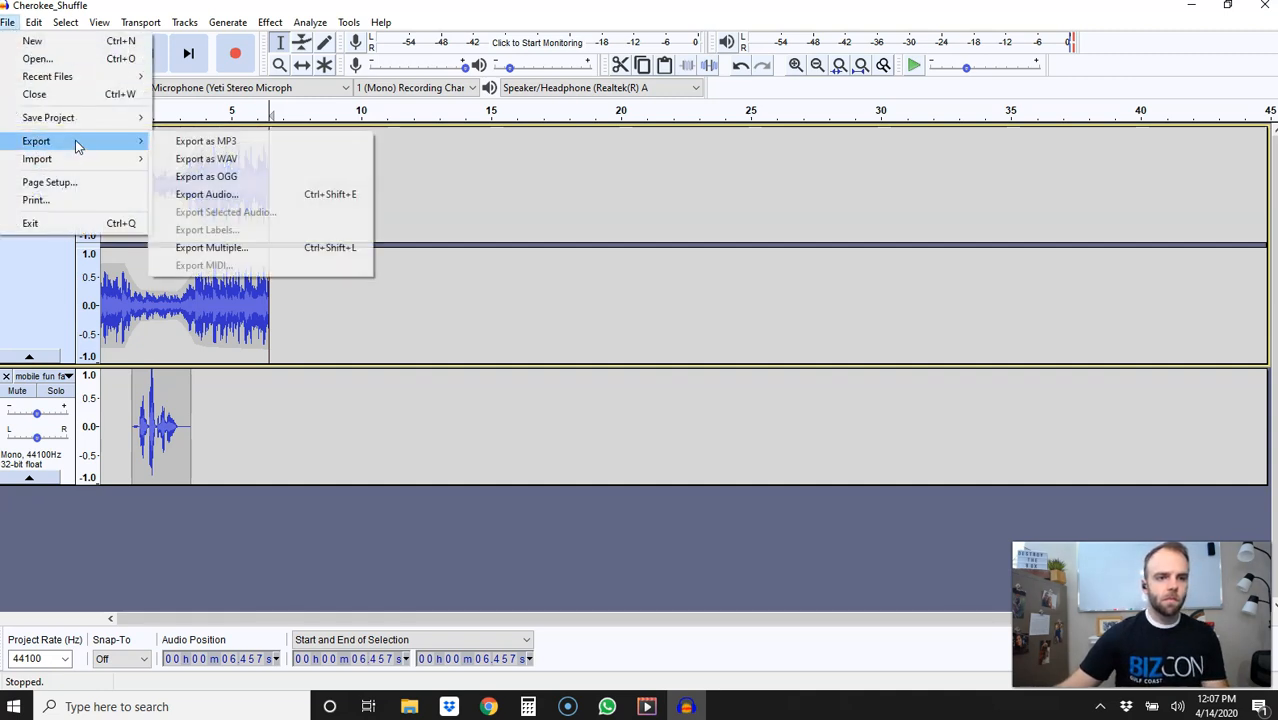
{"action": "left_click", "coordinate": [203, 139]}
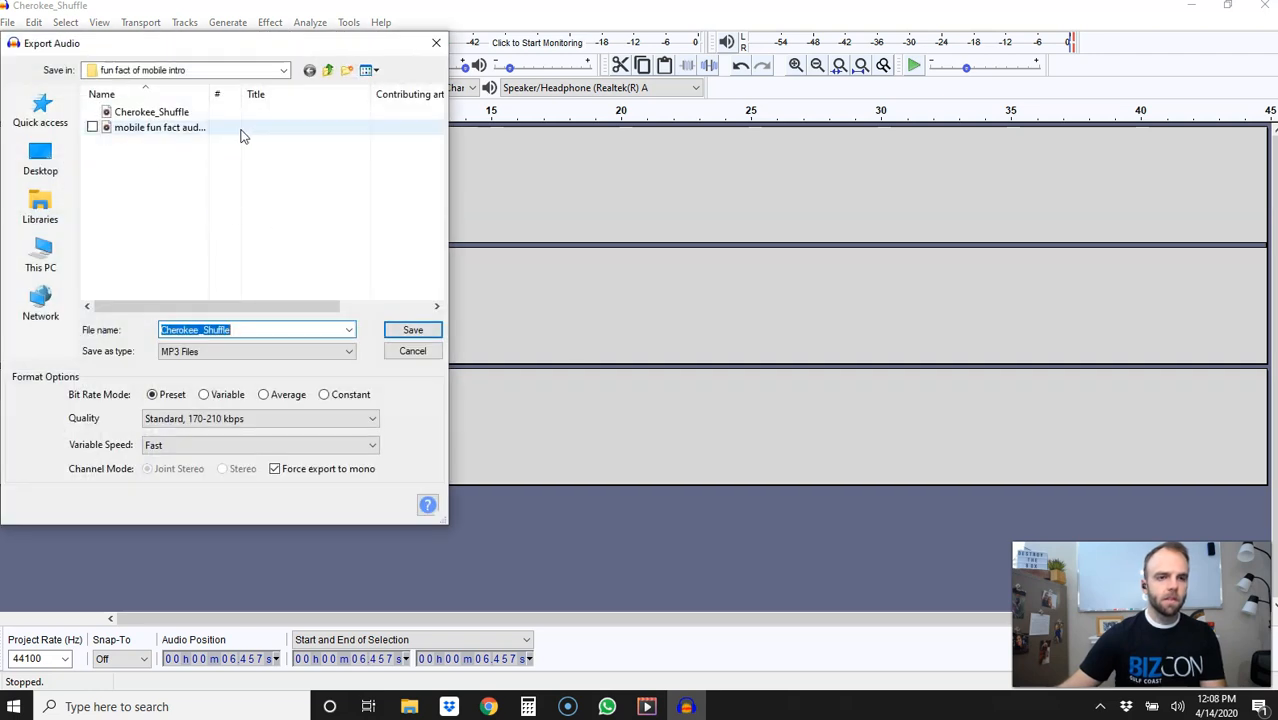
{"action": "left_click_drag", "start_coordinate": [265, 330], "coordinate": [155, 332]}
{"action": "type", "text": "fun"}
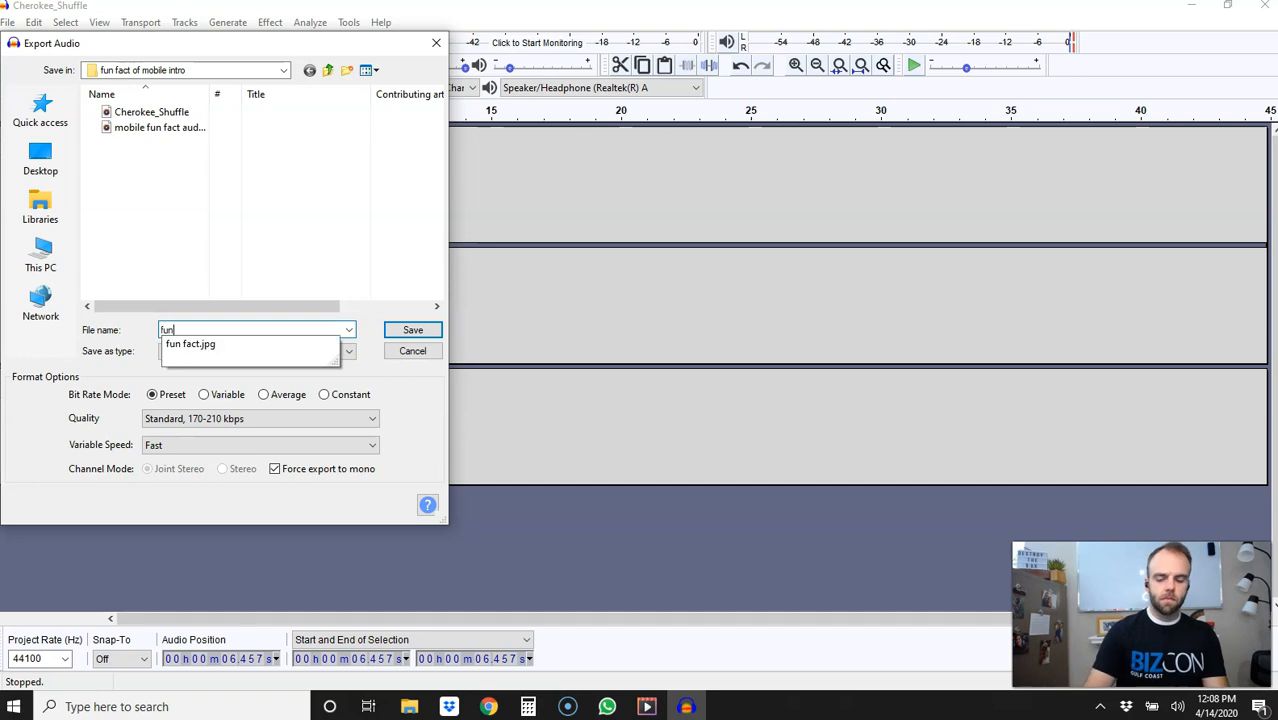
{"action": "type", "text": " fact of mobile audio"}
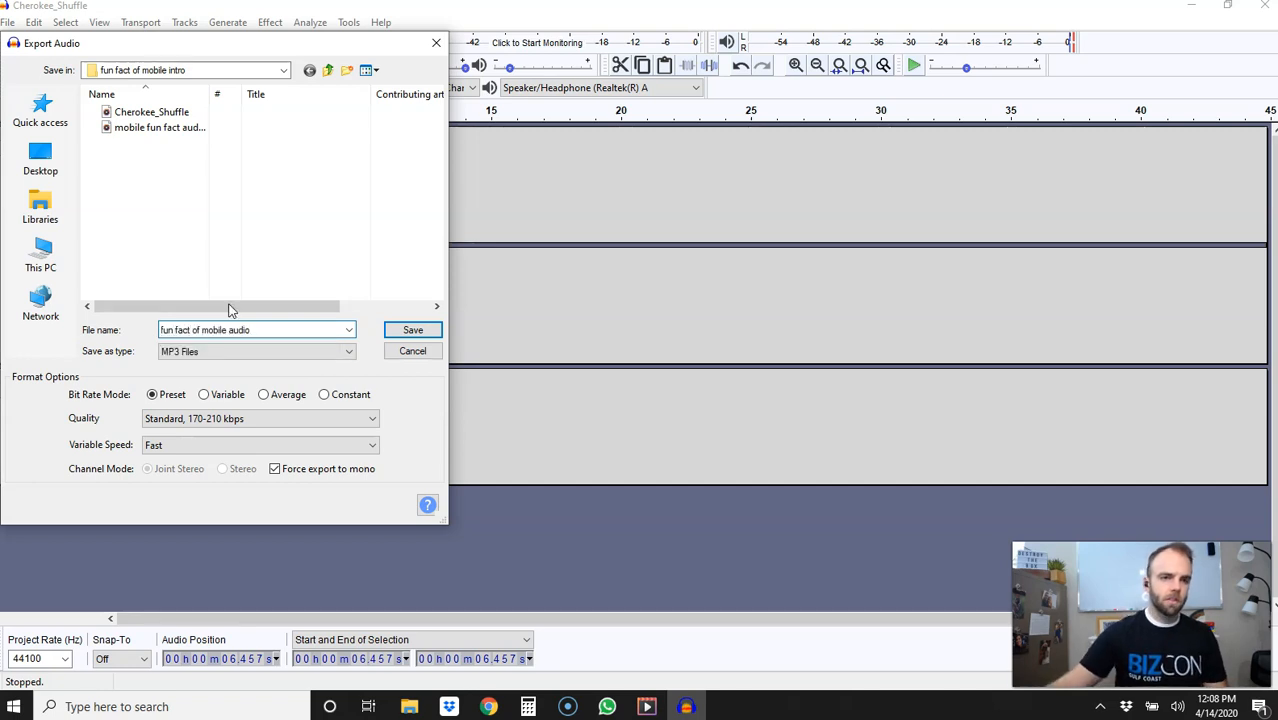
{"action": "left_click", "coordinate": [411, 331]}
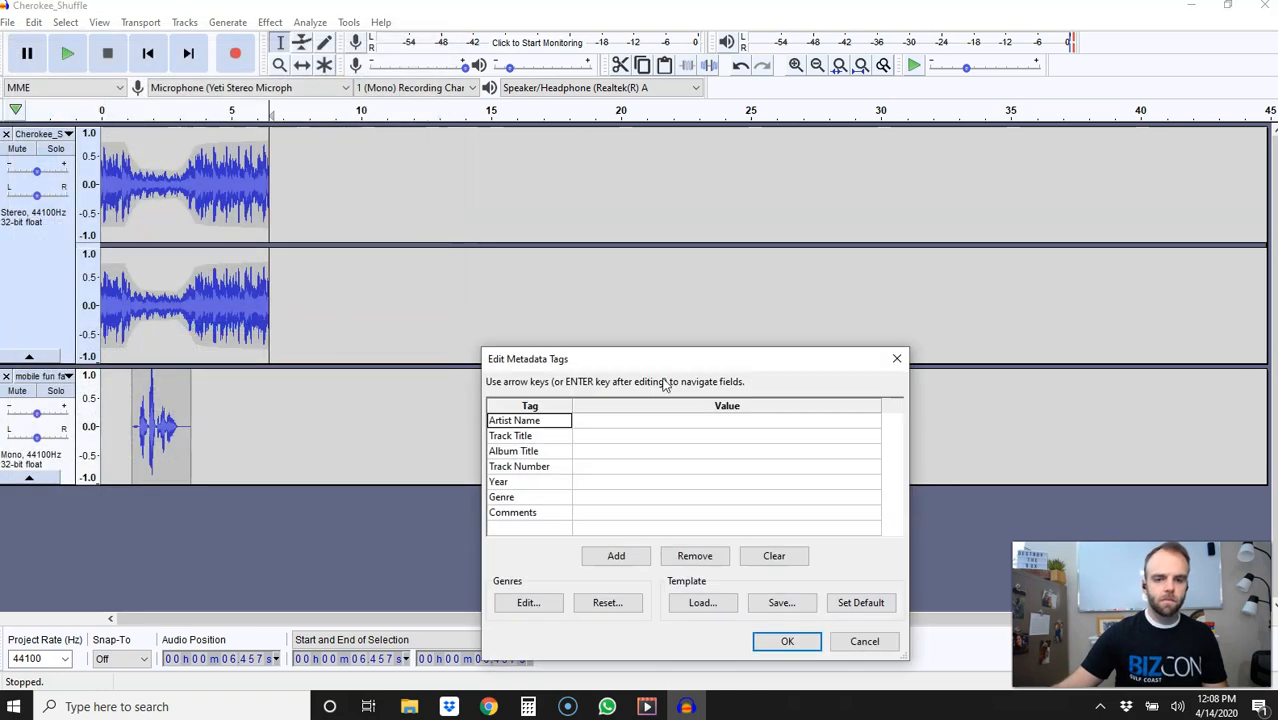
{"action": "left_click", "coordinate": [787, 641]}
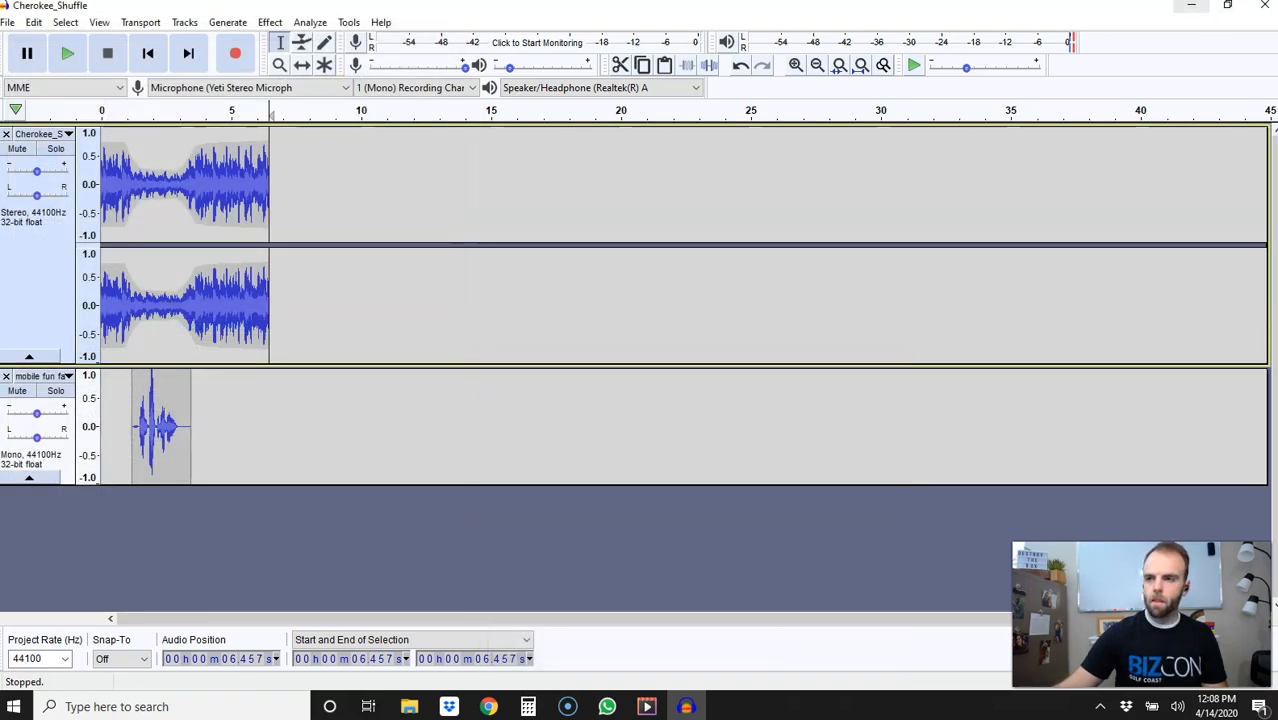
Clear the open windows off the desktop and launch OpenShot Video Editor in a maximized window.
{"action": "left_click", "coordinate": [1193, 8]}
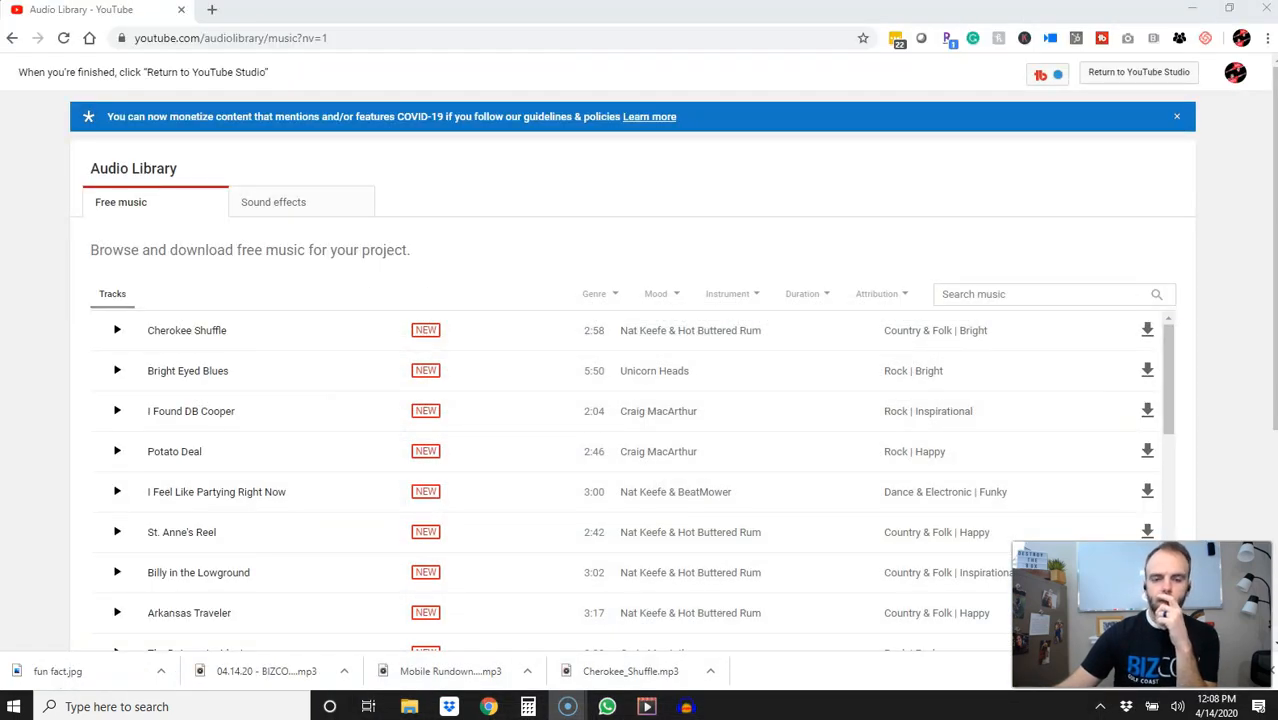
{"action": "mouse_move", "coordinate": [572, 709]}
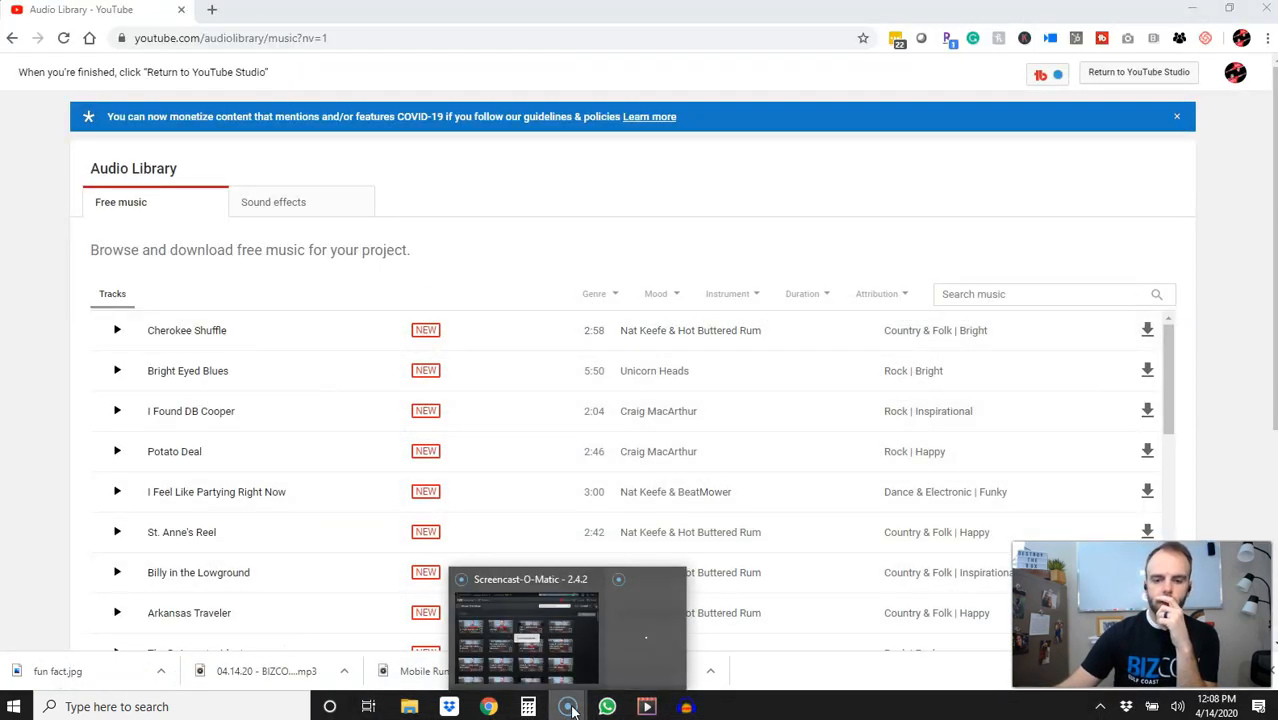
{"action": "left_click", "coordinate": [1191, 12]}
{"action": "left_click", "coordinate": [1268, 10]}
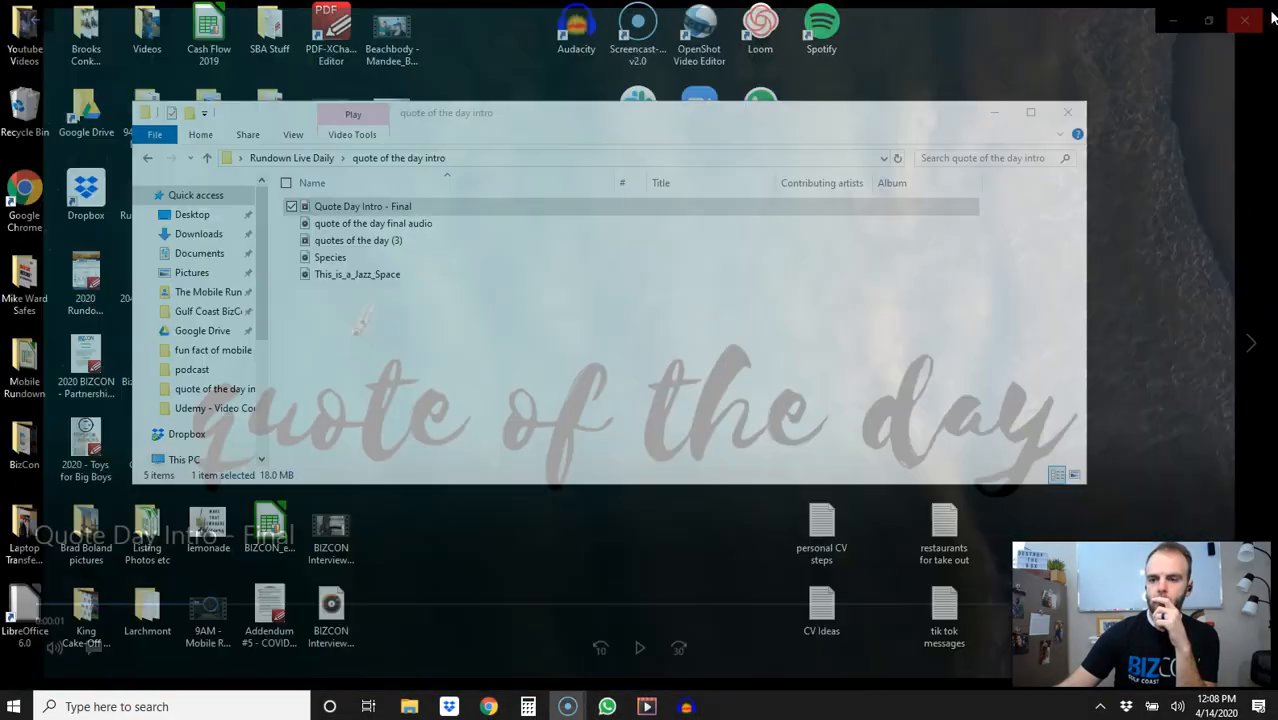
{"action": "left_click", "coordinate": [703, 31]}
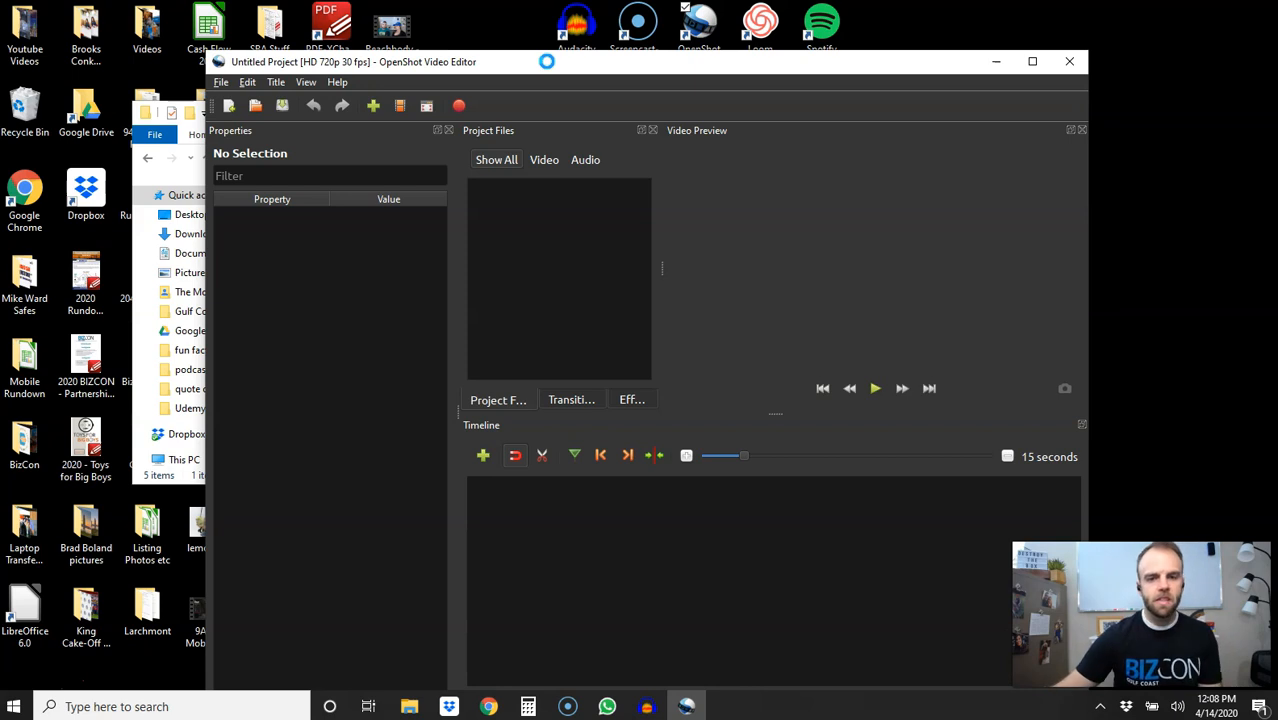
{"action": "left_click", "coordinate": [1032, 61]}
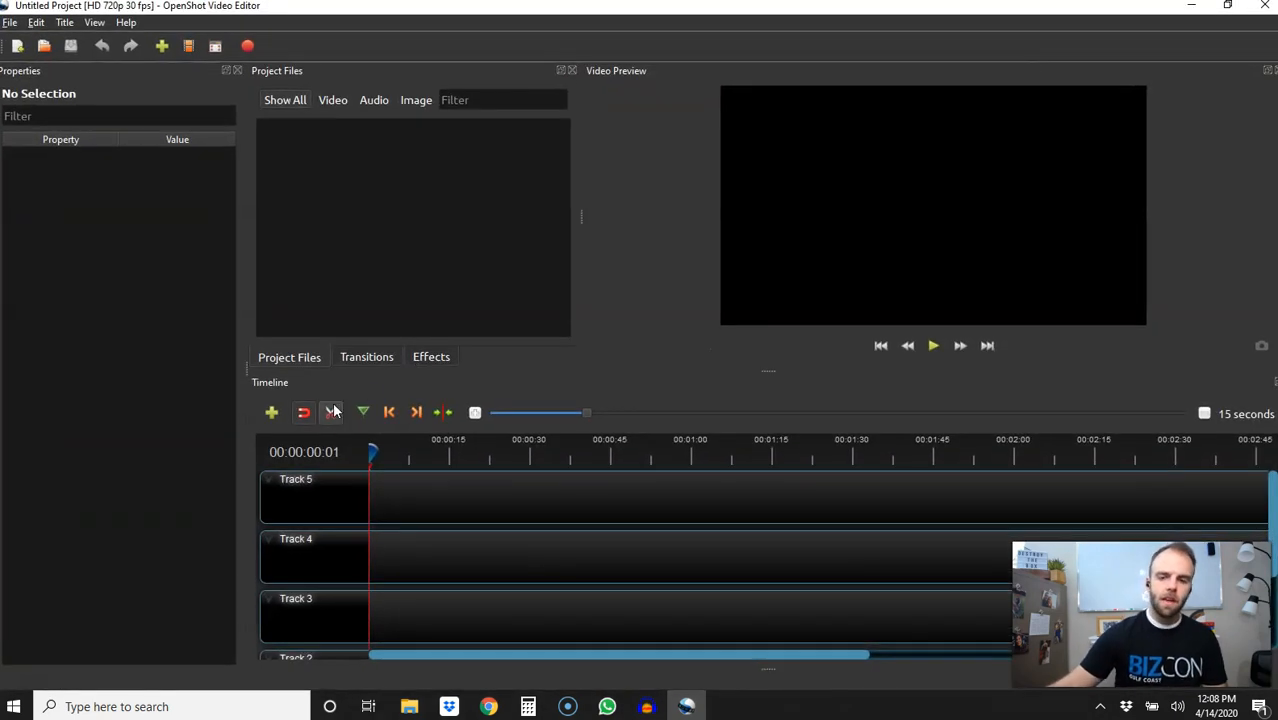
Bring up the fun fact of mobile intro folder beside the OpenShot project files and widen its Name column to show full file names.
{"action": "mouse_move", "coordinate": [409, 706]}
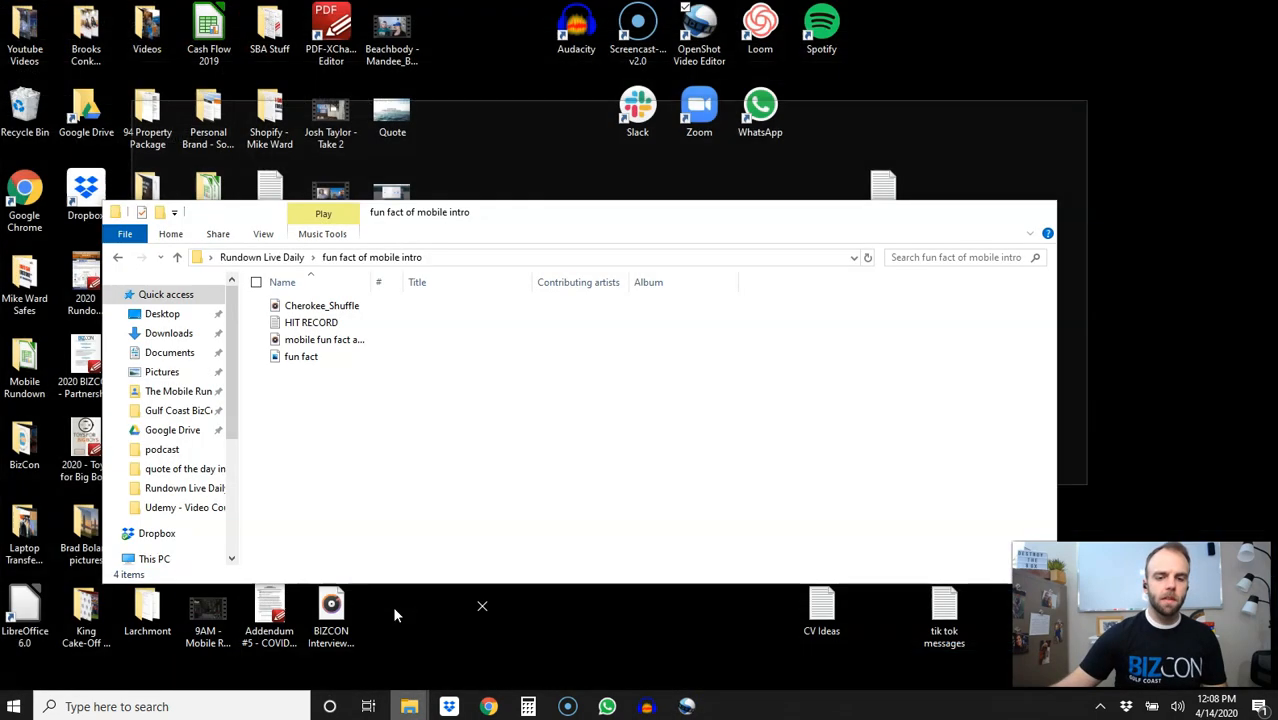
{"action": "left_click", "coordinate": [392, 606]}
{"action": "left_click_drag", "start_coordinate": [616, 218], "coordinate": [1037, 186]}
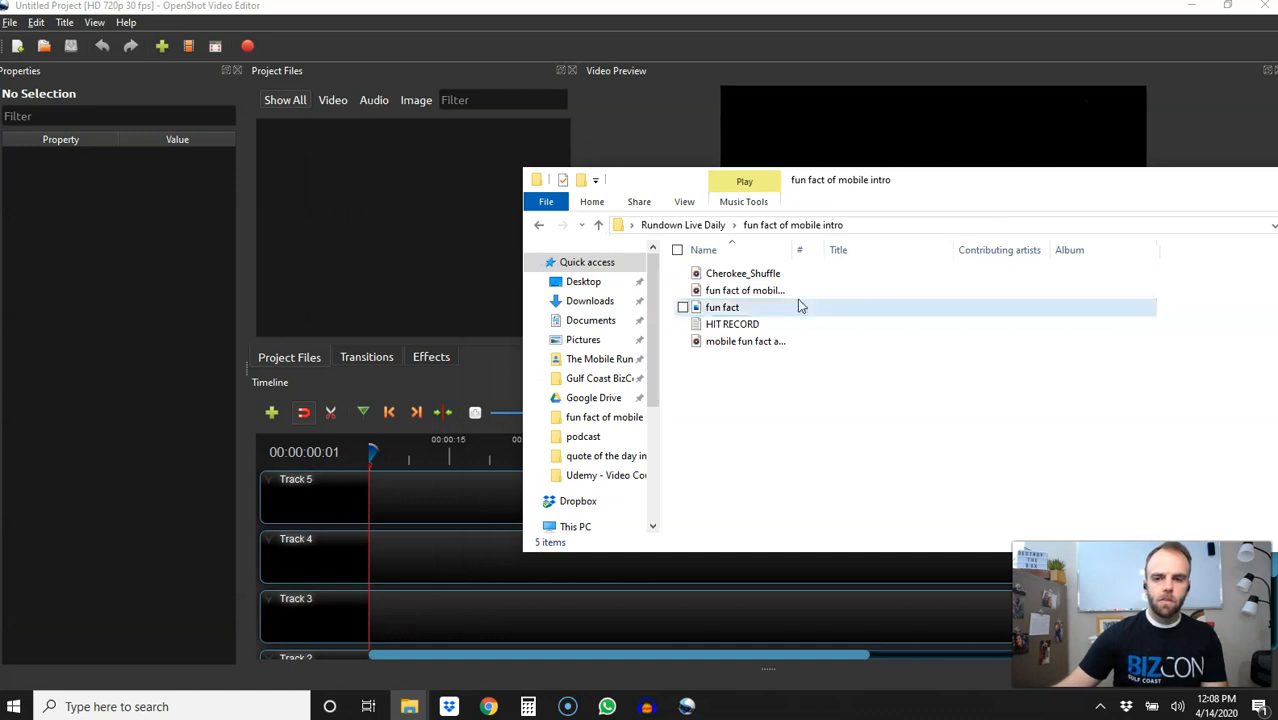
{"action": "left_click", "coordinate": [770, 343]}
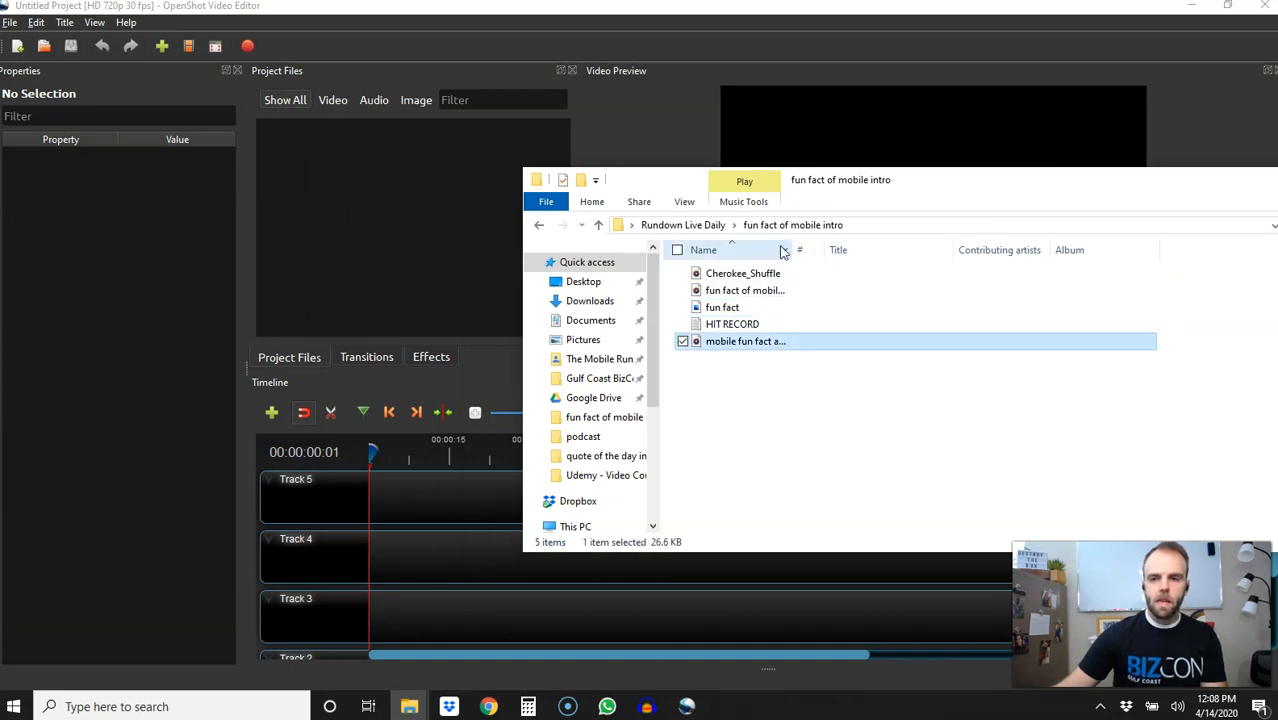
{"action": "left_click_drag", "start_coordinate": [793, 247], "coordinate": [928, 248]}
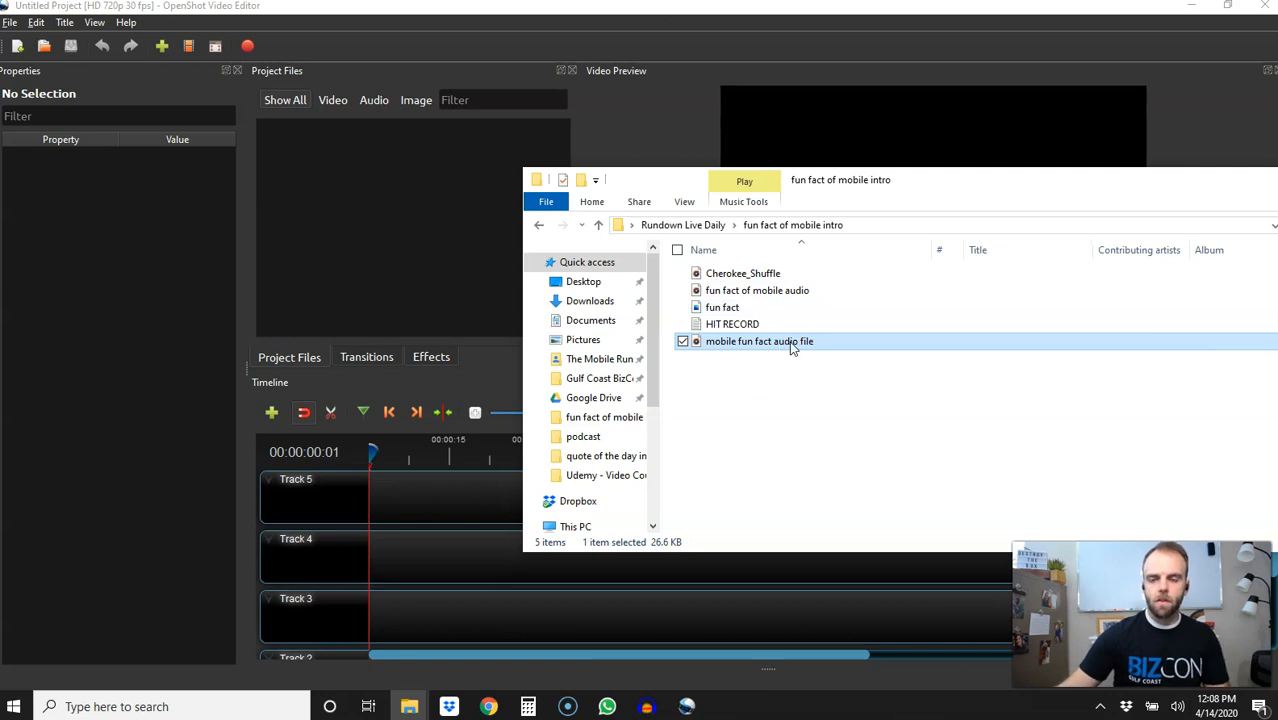
Import the fun fact of mobile audio file and the fun fact image from the folder into the OpenShot project files.
{"action": "left_click", "coordinate": [791, 295]}
{"action": "key", "text": "End"}
{"action": "key", "text": "Home"}
{"action": "key", "text": "Down"}
{"action": "left_click_drag", "start_coordinate": [806, 292], "coordinate": [366, 262]}
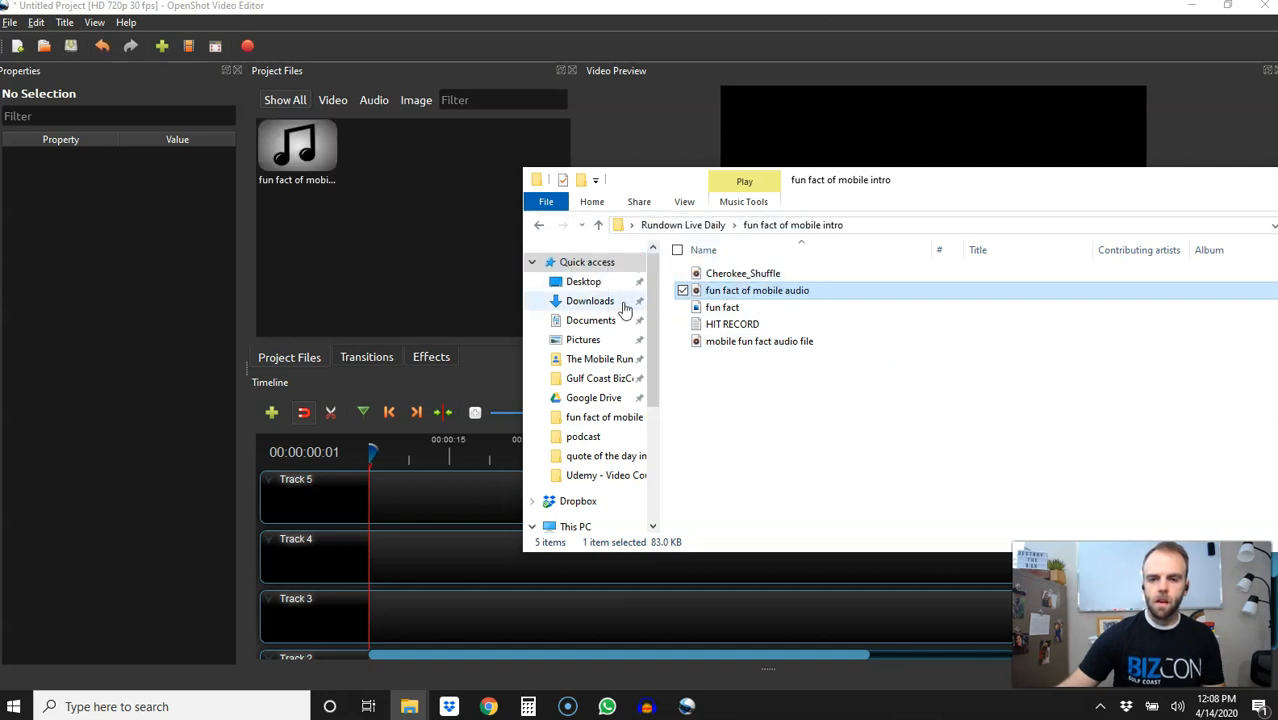
{"action": "left_click_drag", "start_coordinate": [722, 307], "coordinate": [373, 233]}
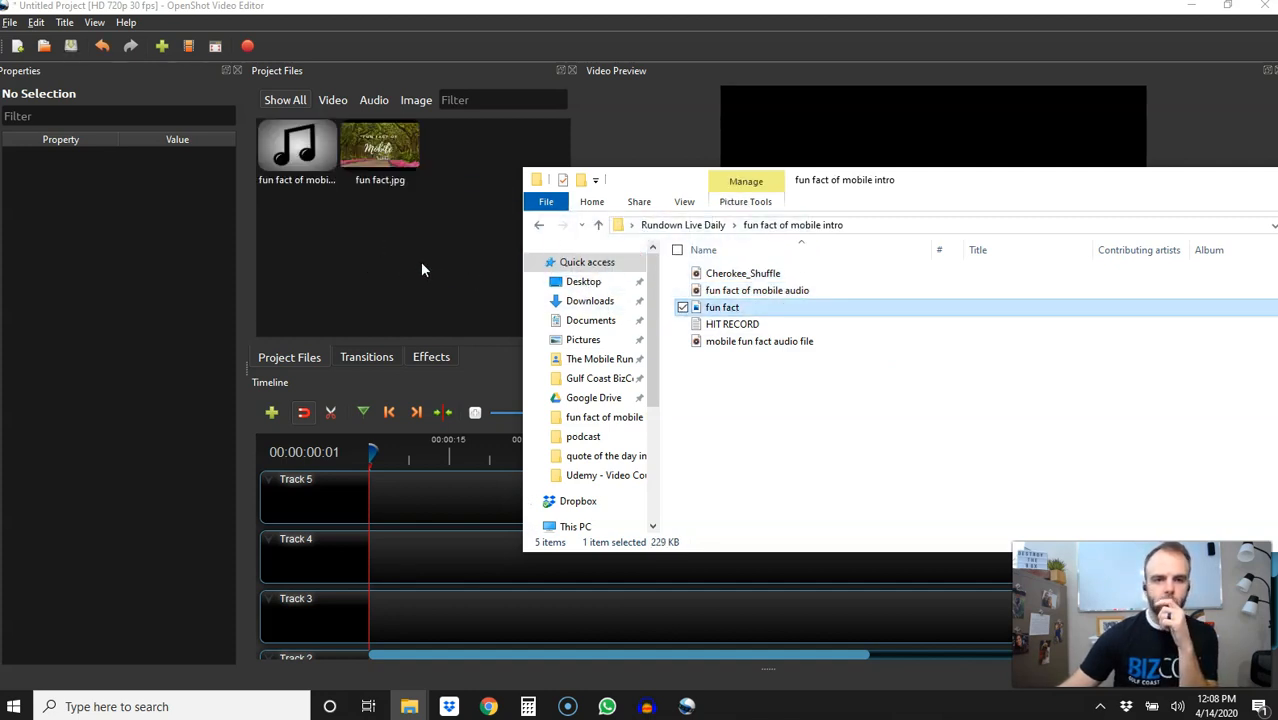
{"action": "left_click_drag", "start_coordinate": [1155, 170], "coordinate": [927, 220]}
{"action": "left_click", "coordinate": [1036, 231]}
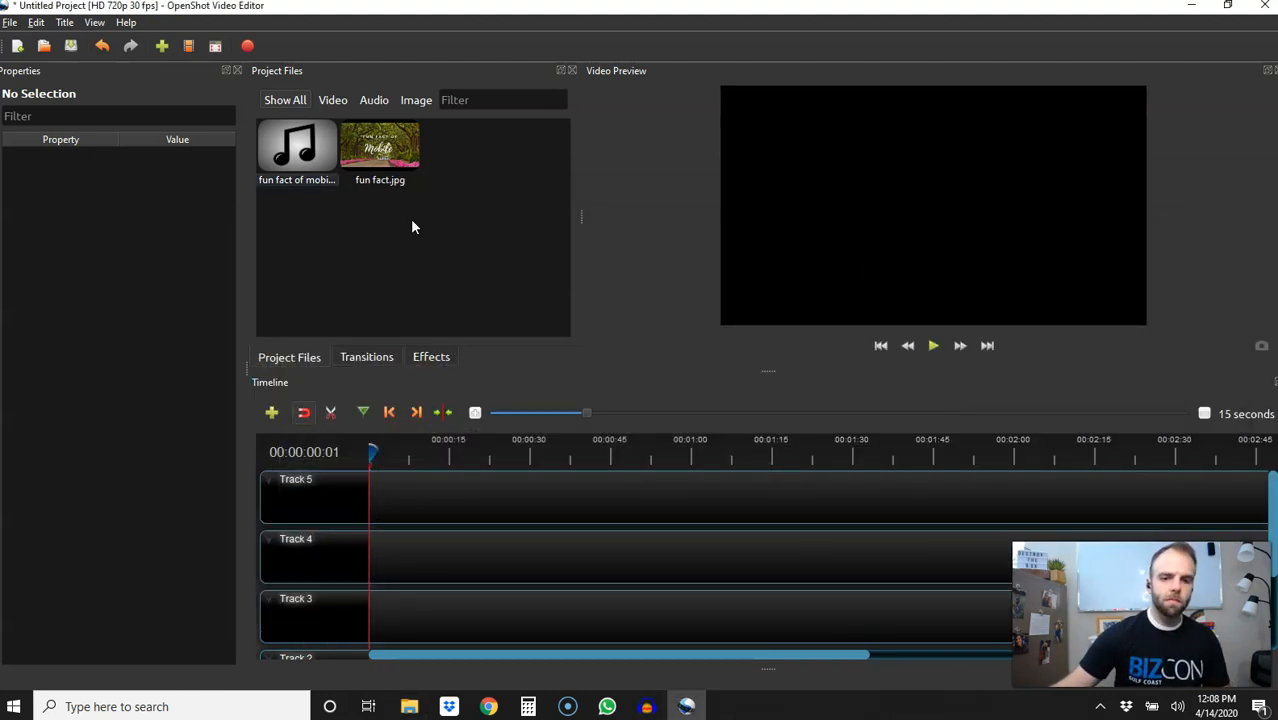
Place fun fact.jpg at the start of Track 5 and the fun fact of mobile audio at the start of Track 4.
{"action": "left_click", "coordinate": [396, 148]}
{"action": "left_click_drag", "start_coordinate": [431, 487], "coordinate": [400, 498]}
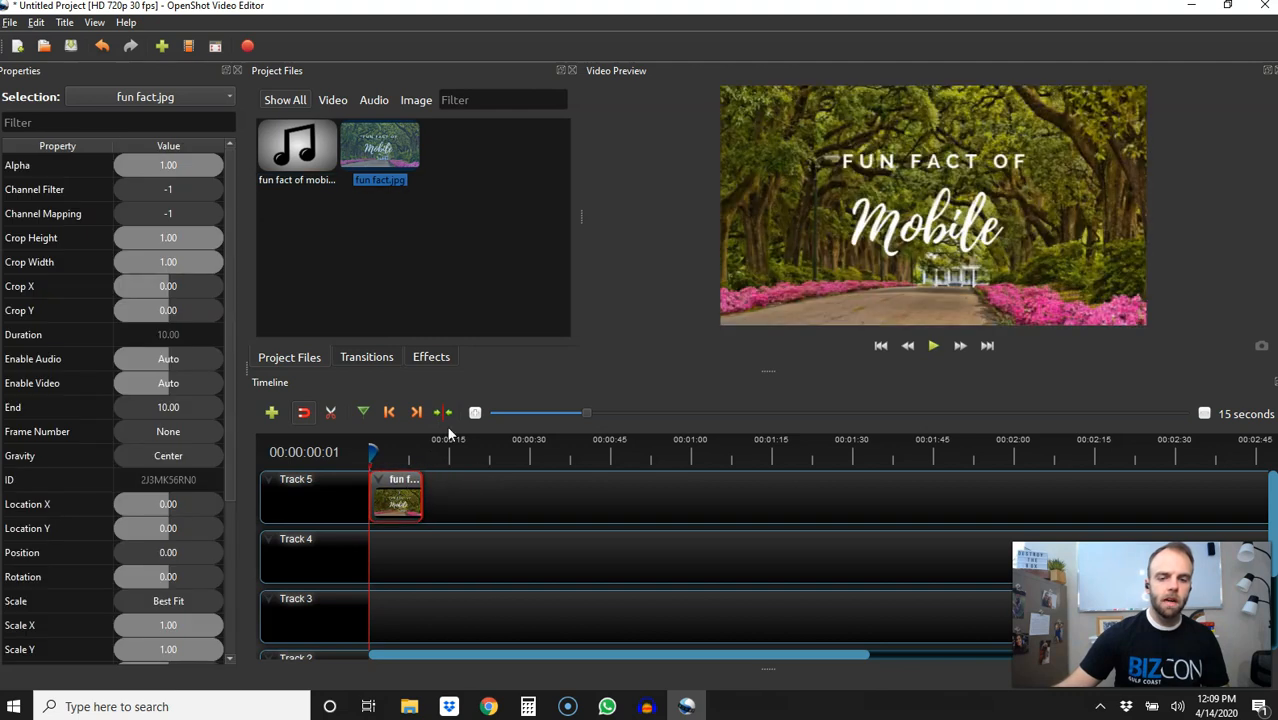
{"action": "left_click_drag", "start_coordinate": [296, 148], "coordinate": [344, 545]}
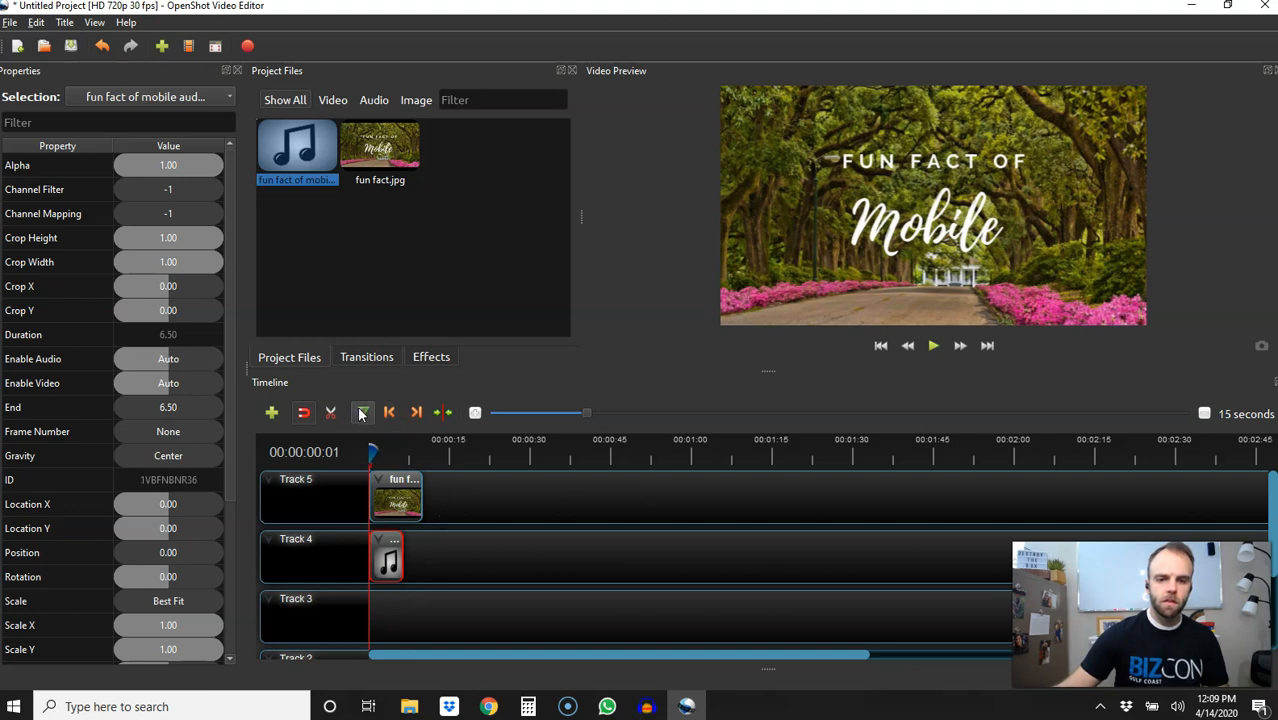
Play the timeline from the start and lower the system volume during playback.
{"action": "left_click", "coordinate": [936, 346]}
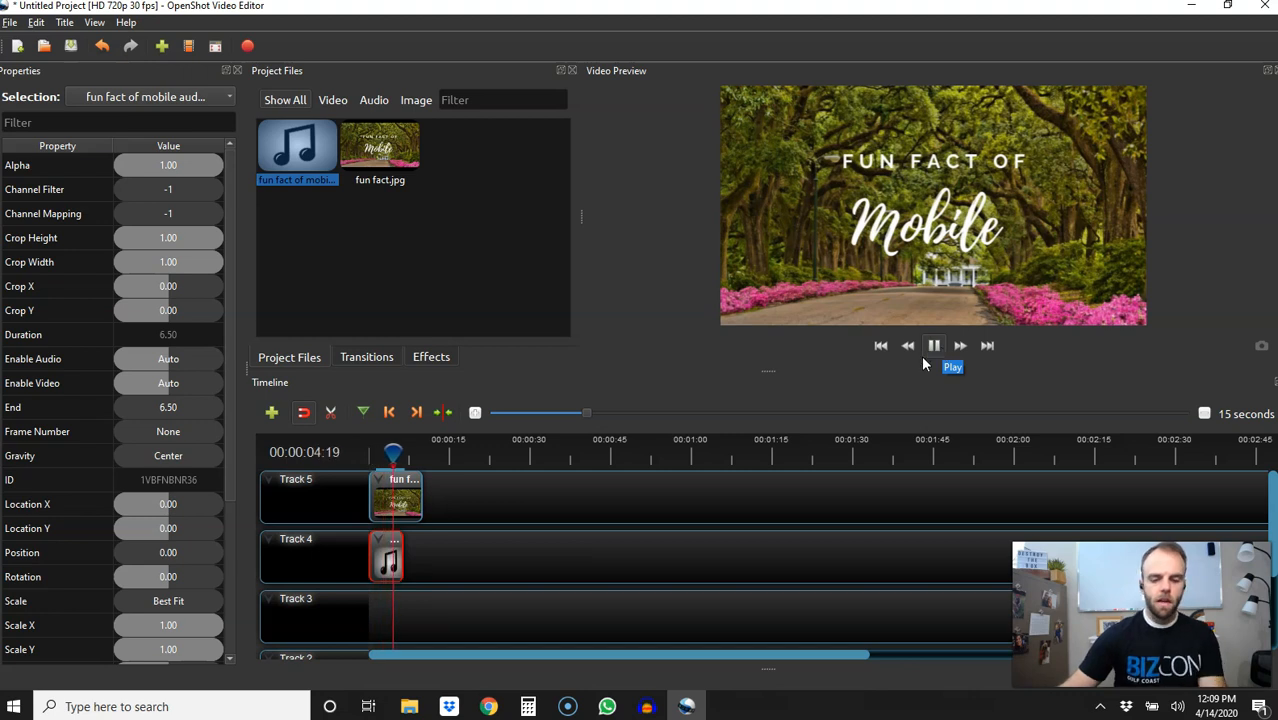
{"action": "key", "text": "XF86AudioLowerVolume"}
{"action": "key", "text": "XF86AudioLowerVolume"}
{"action": "key", "text": "XF86AudioLowerVolume"}
{"action": "key", "text": "XF86AudioLowerVolume"}
{"action": "key", "text": "XF86AudioLowerVolume"}
{"action": "key", "text": "XF86AudioLowerVolume"}
{"action": "key", "text": "XF86AudioLowerVolume"}
{"action": "key", "text": "XF86AudioLowerVolume"}
{"action": "key", "text": "XF86AudioLowerVolume"}
{"action": "key", "text": "XF86AudioLowerVolume"}
{"action": "key", "text": "XF86AudioLowerVolume"}
{"action": "key", "text": "XF86AudioLowerVolume"}
{"action": "key", "text": "XF86AudioLowerVolume"}
{"action": "key", "text": "XF86AudioLowerVolume"}
{"action": "key", "text": "XF86AudioLowerVolume"}
{"action": "key", "text": "XF86AudioLowerVolume"}
{"action": "key", "text": "XF86AudioLowerVolume"}
{"action": "key", "text": "XF86AudioLowerVolume"}
{"action": "key", "text": "XF86AudioLowerVolume"}
{"action": "key", "text": "XF86AudioLowerVolume"}
{"action": "key", "text": "XF86AudioLowerVolume"}
{"action": "key", "text": "XF86AudioLowerVolume"}
{"action": "key", "text": "XF86AudioLowerVolume"}
{"action": "key", "text": "XF86AudioLowerVolume"}
{"action": "key", "text": "XF86AudioLowerVolume"}
{"action": "key", "text": "XF86AudioLowerVolume"}
{"action": "key", "text": "XF86AudioLowerVolume"}
{"action": "key", "text": "XF86AudioLowerVolume"}
{"action": "key", "text": "XF86AudioLowerVolume"}
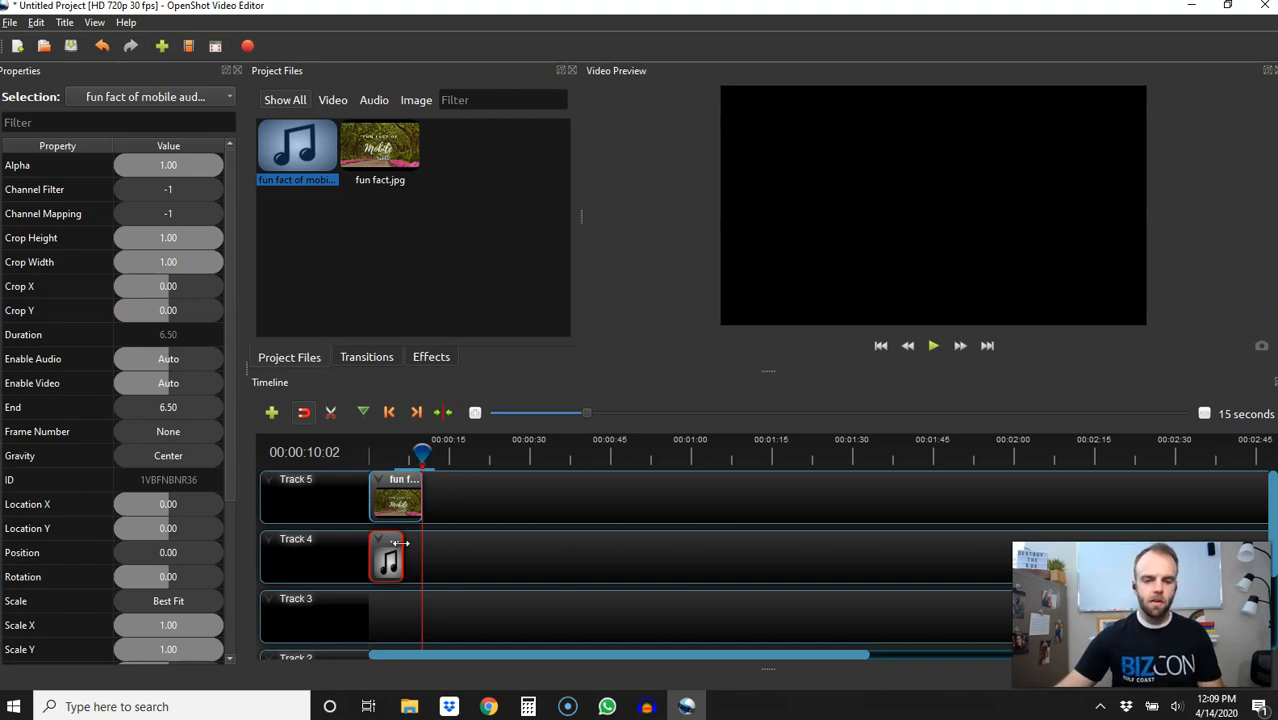
Split the fun fact.jpg clip at the end of the audio, about 6.5 seconds, and delete the leftover piece.
{"action": "left_click_drag", "start_coordinate": [580, 411], "coordinate": [515, 408]}
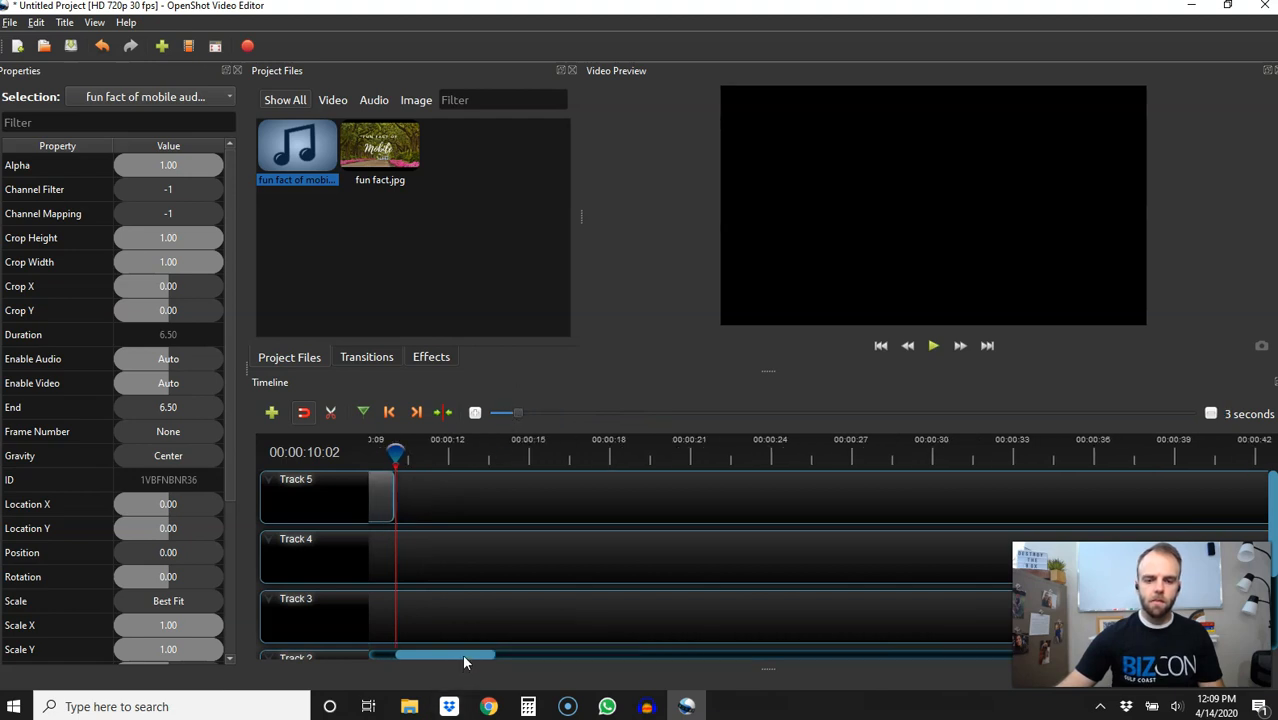
{"action": "left_click_drag", "start_coordinate": [462, 655], "coordinate": [375, 658]}
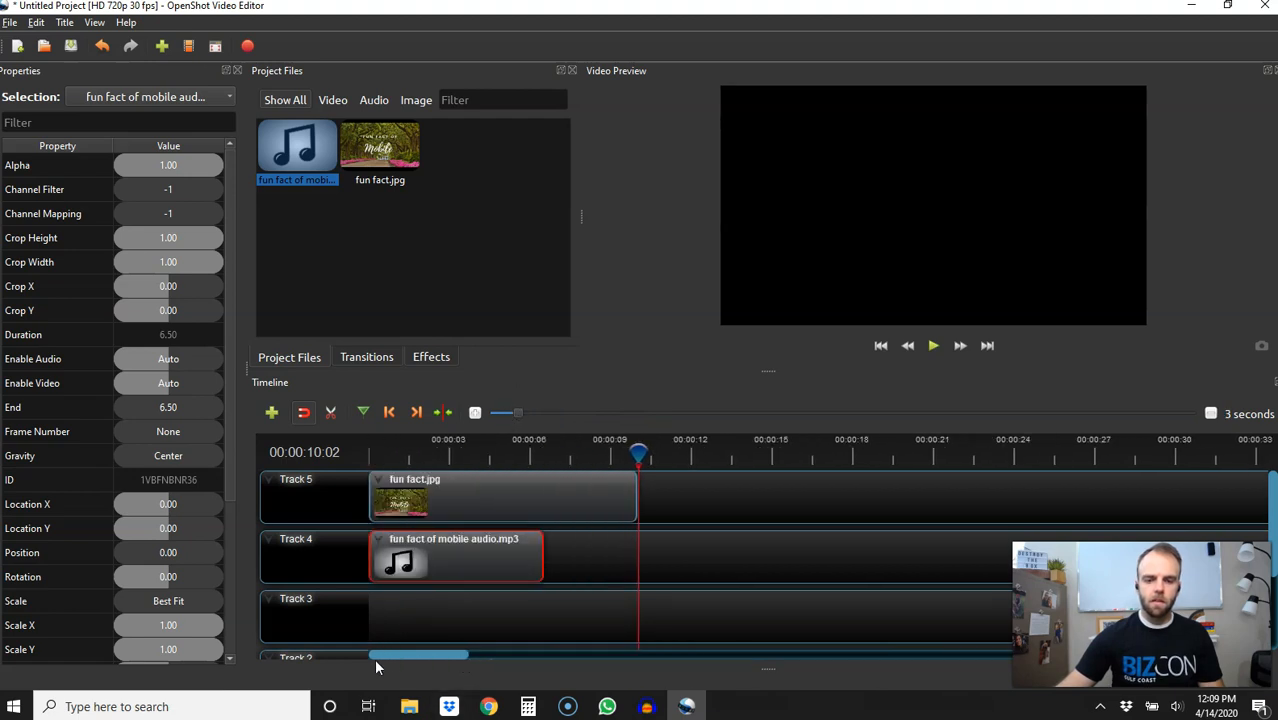
{"action": "left_click", "coordinate": [330, 412]}
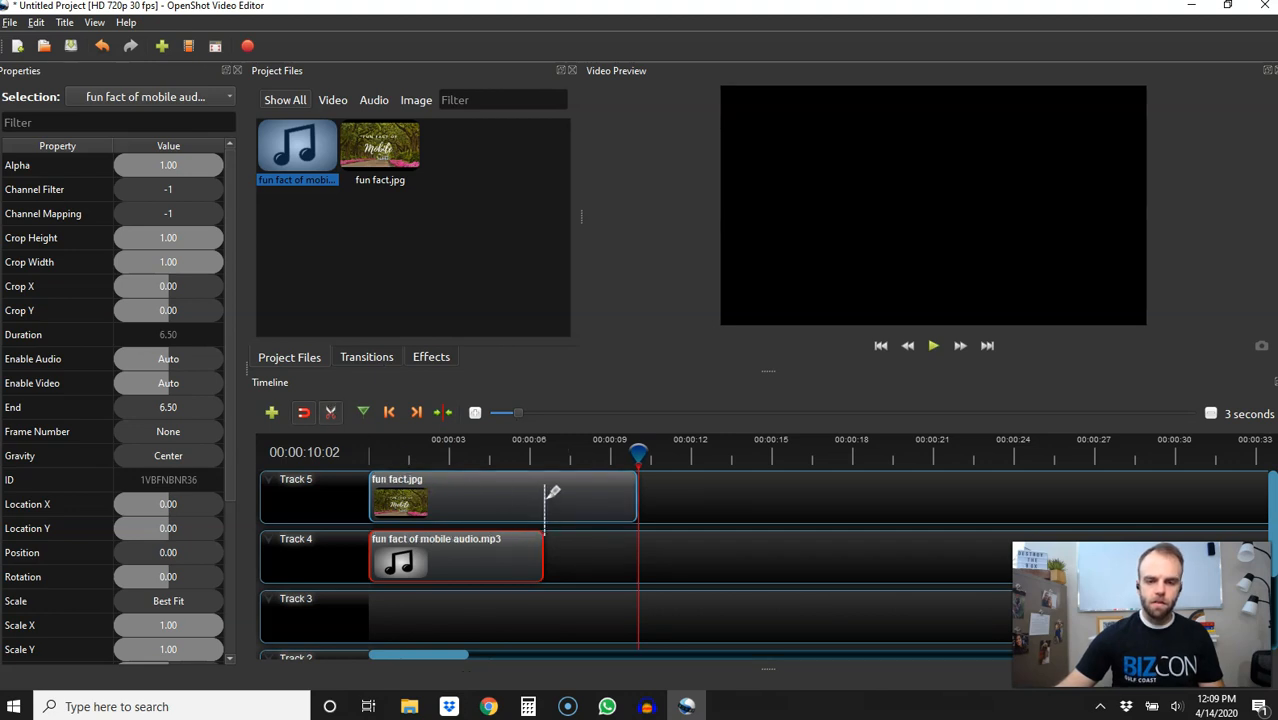
{"action": "left_click", "coordinate": [543, 492]}
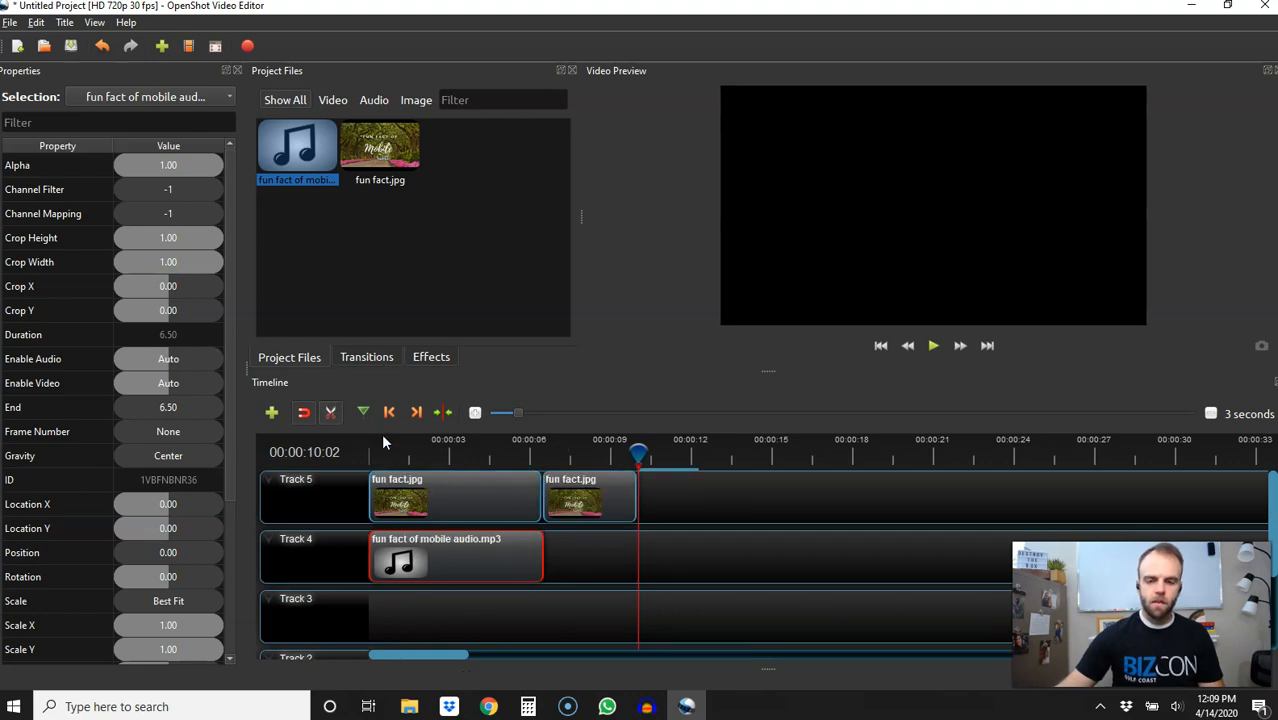
{"action": "left_click", "coordinate": [330, 418]}
{"action": "left_click", "coordinate": [580, 494]}
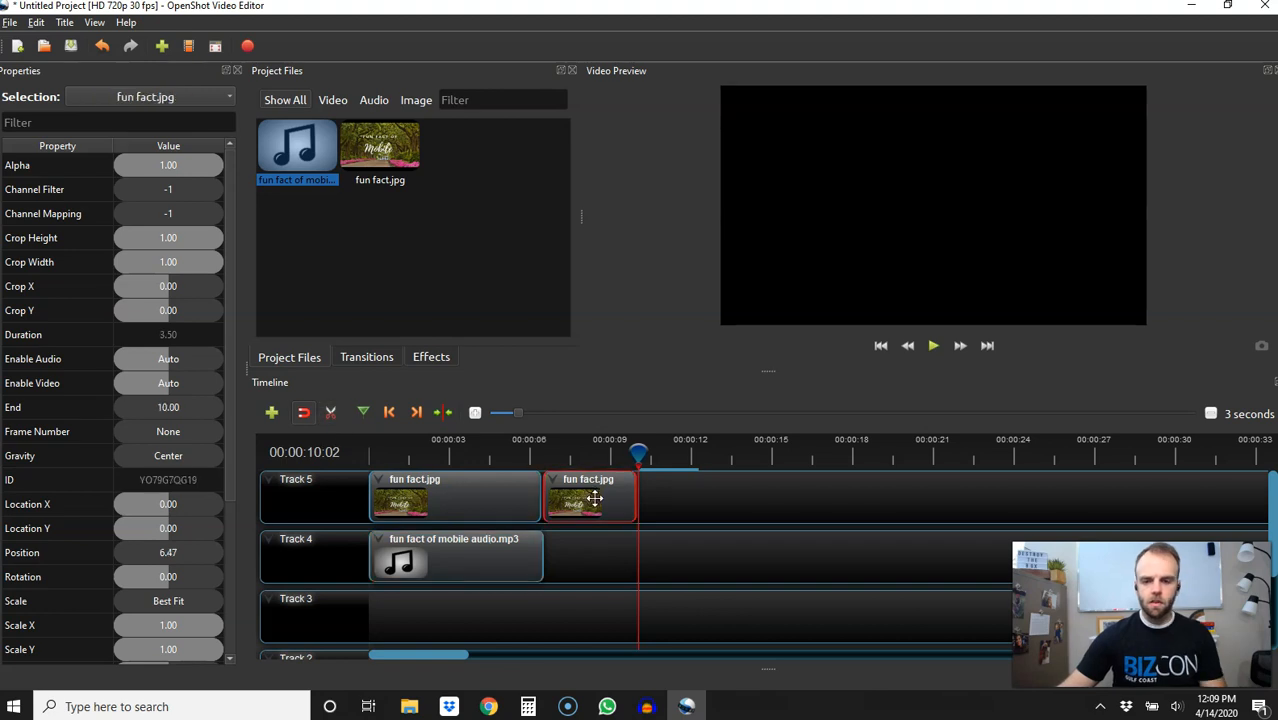
{"action": "key", "text": "Delete"}
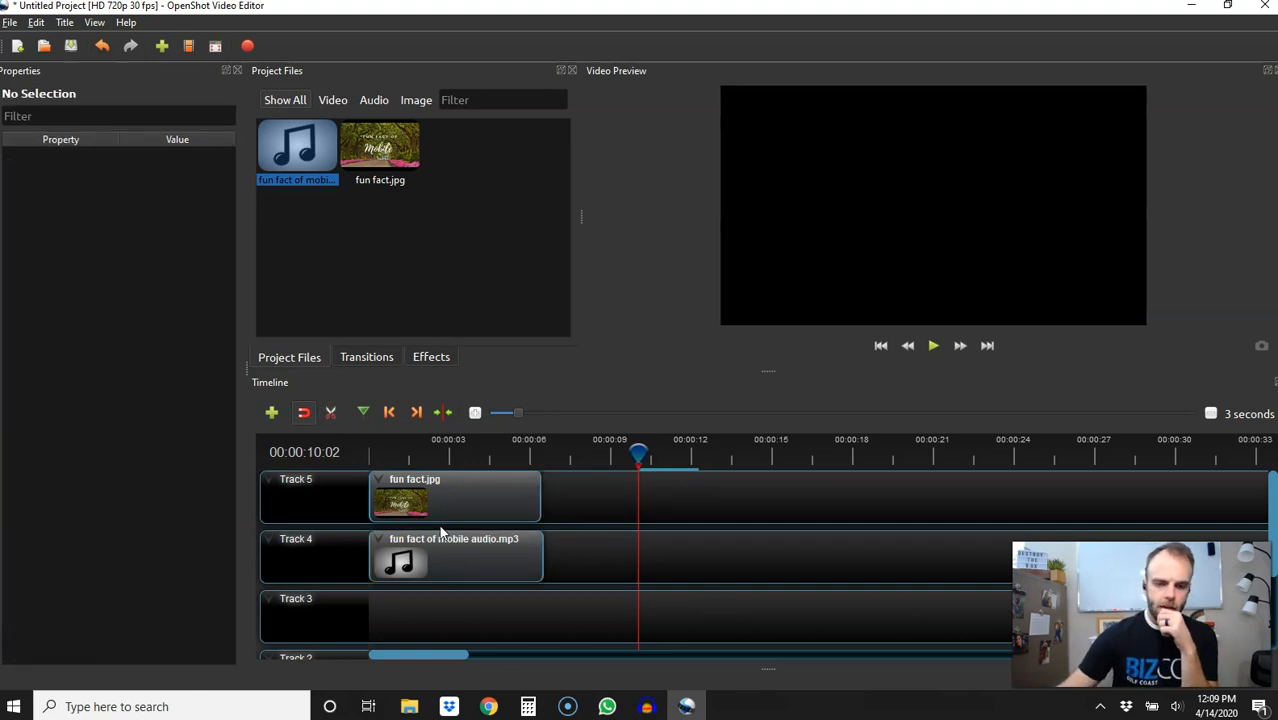
Apply a slow fade-out to the end of the fun fact.jpg clip on Track 5.
{"action": "right_click", "coordinate": [475, 493]}
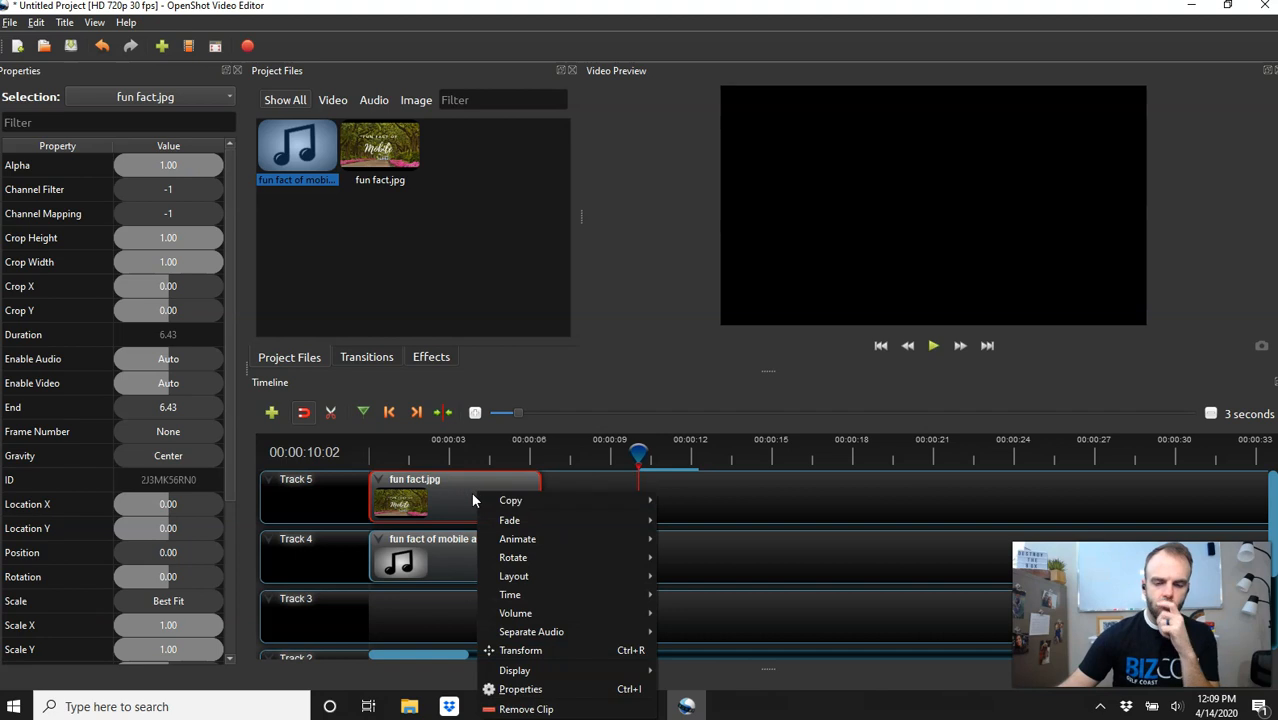
{"action": "mouse_move", "coordinate": [575, 521]}
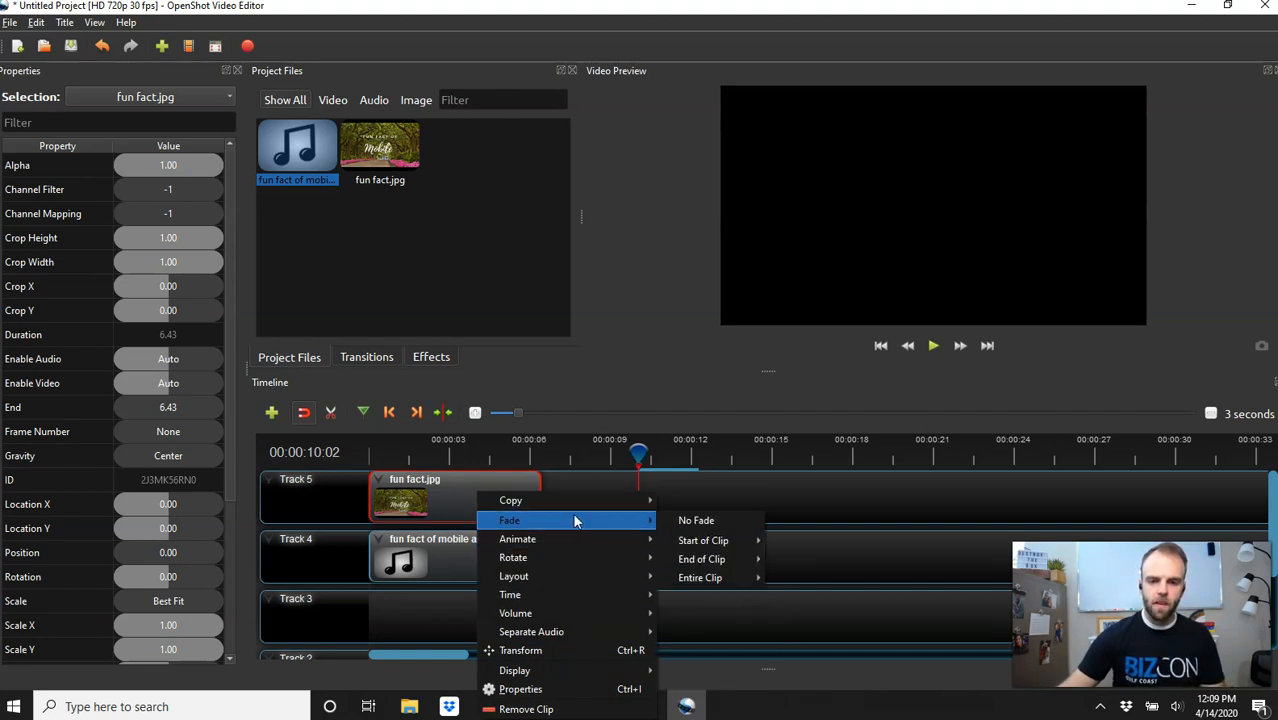
{"action": "mouse_move", "coordinate": [722, 557]}
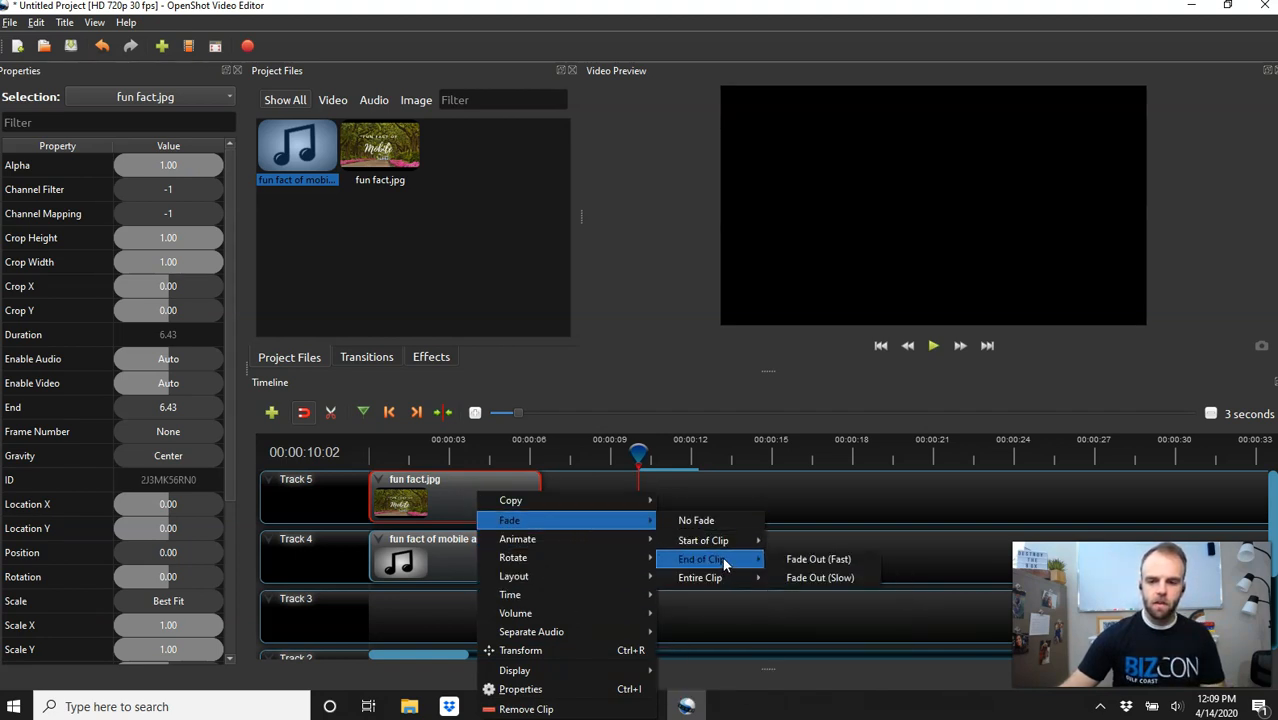
{"action": "left_click", "coordinate": [831, 577]}
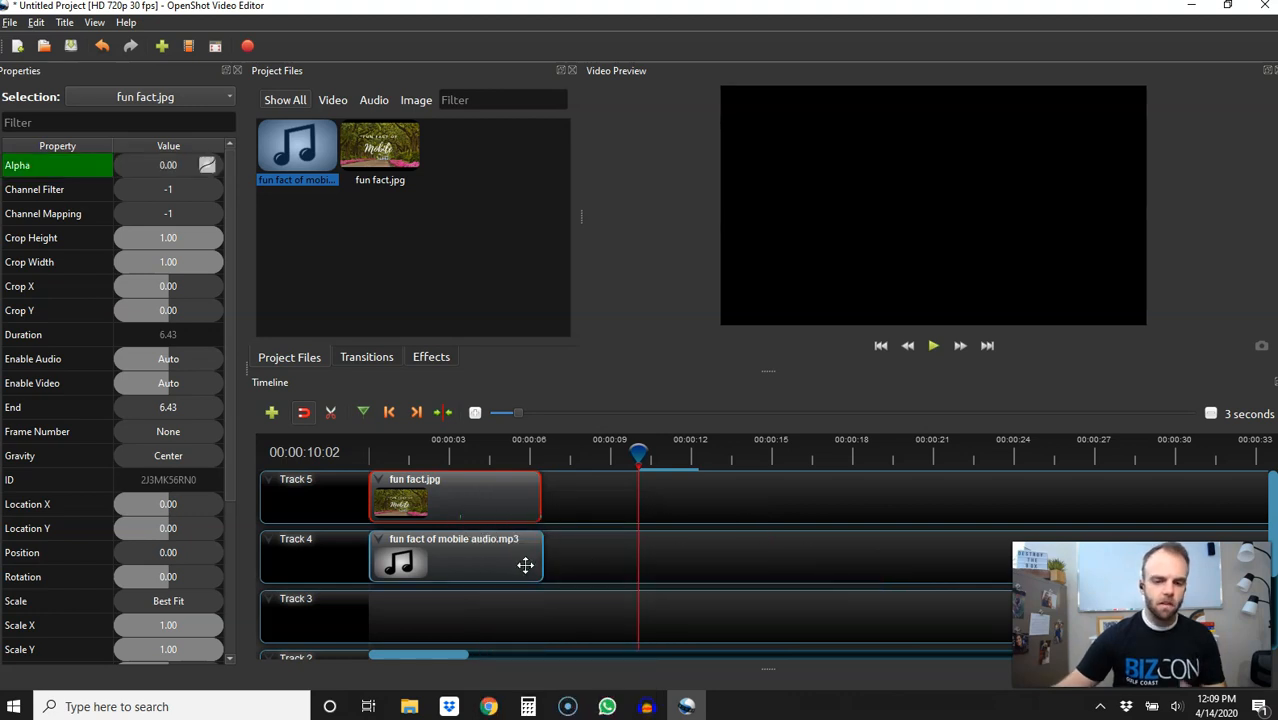
Apply the Fade Out (Slow) fade to the end of the audio clip on Track 4.
{"action": "left_click", "coordinate": [466, 552]}
{"action": "right_click", "coordinate": [468, 551]}
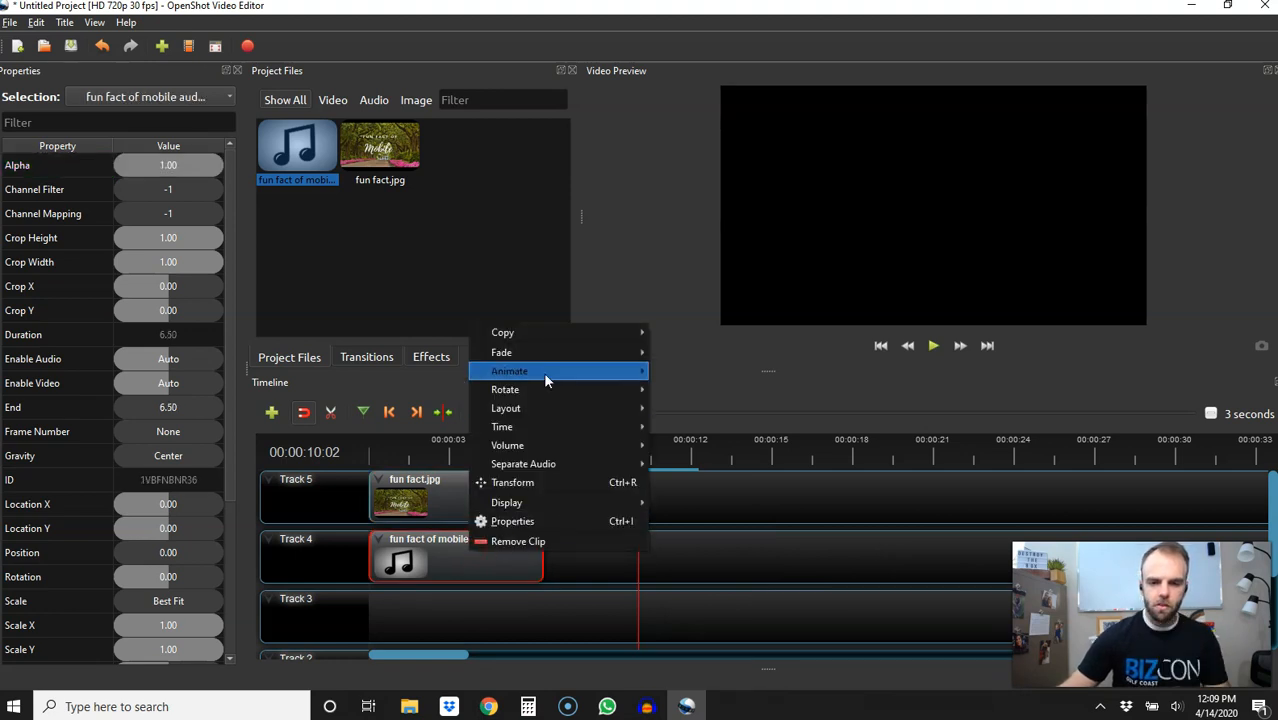
{"action": "mouse_move", "coordinate": [555, 360]}
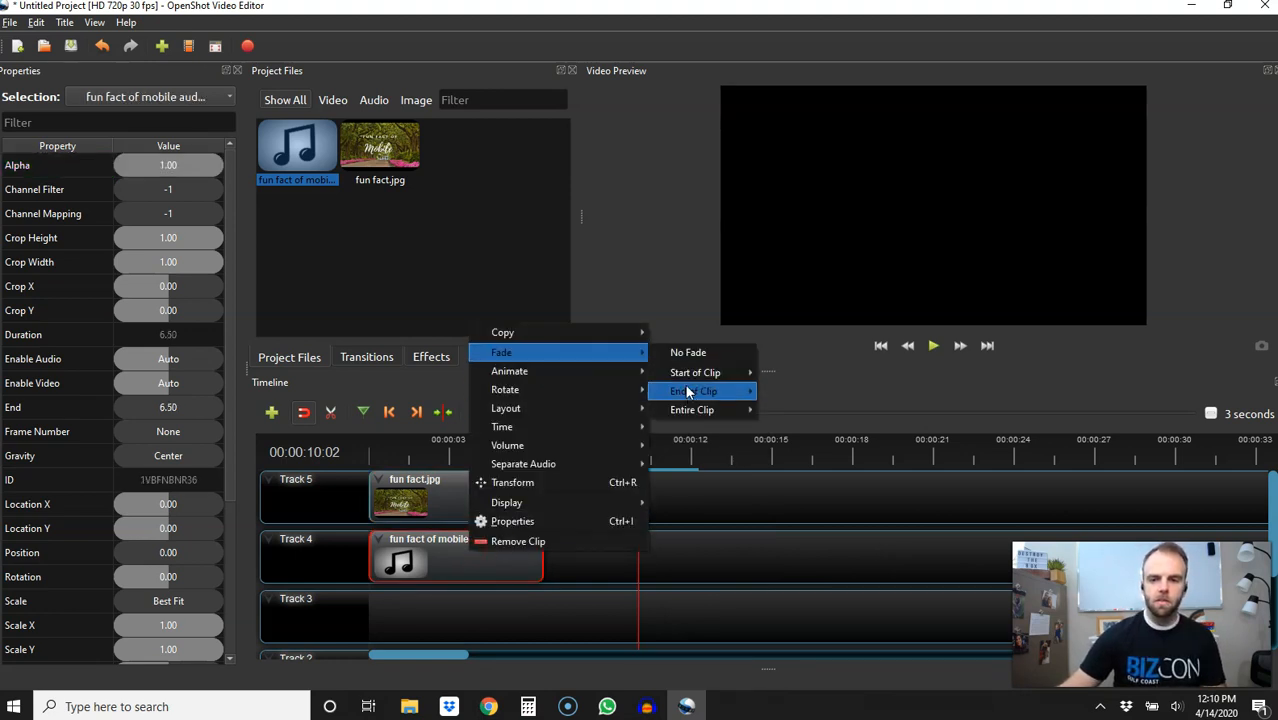
{"action": "mouse_move", "coordinate": [703, 380]}
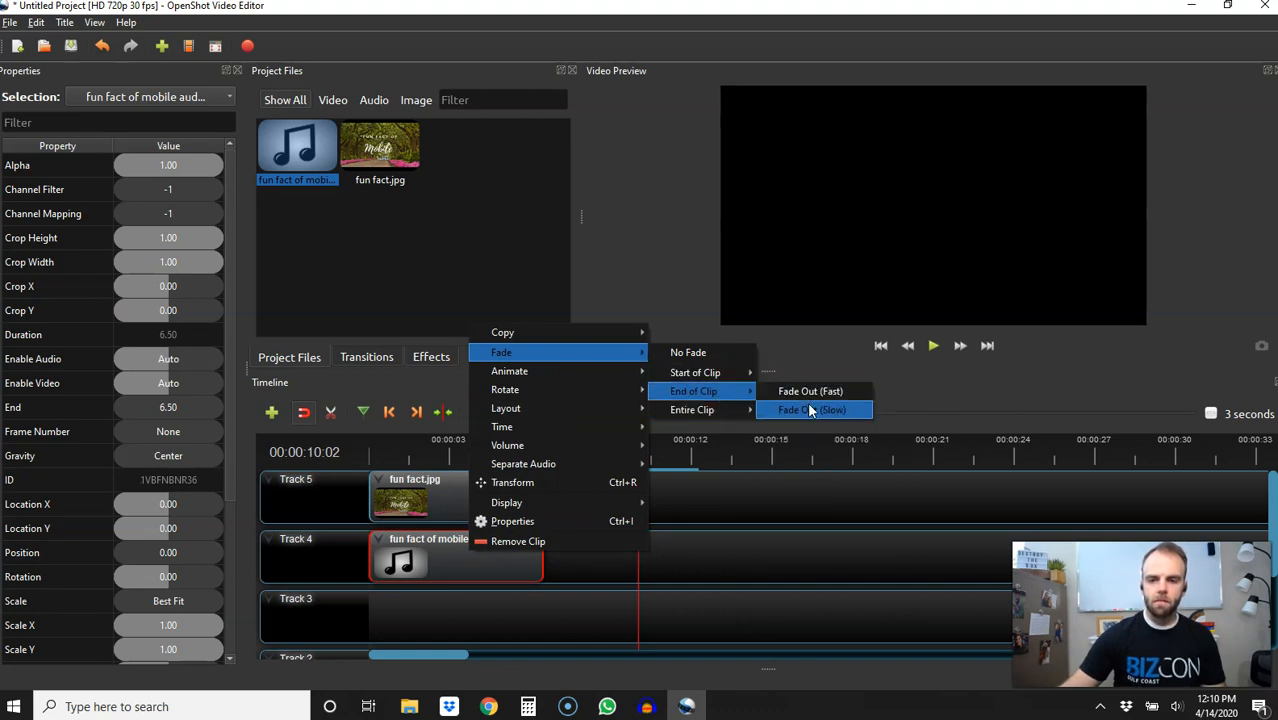
{"action": "left_click", "coordinate": [810, 410]}
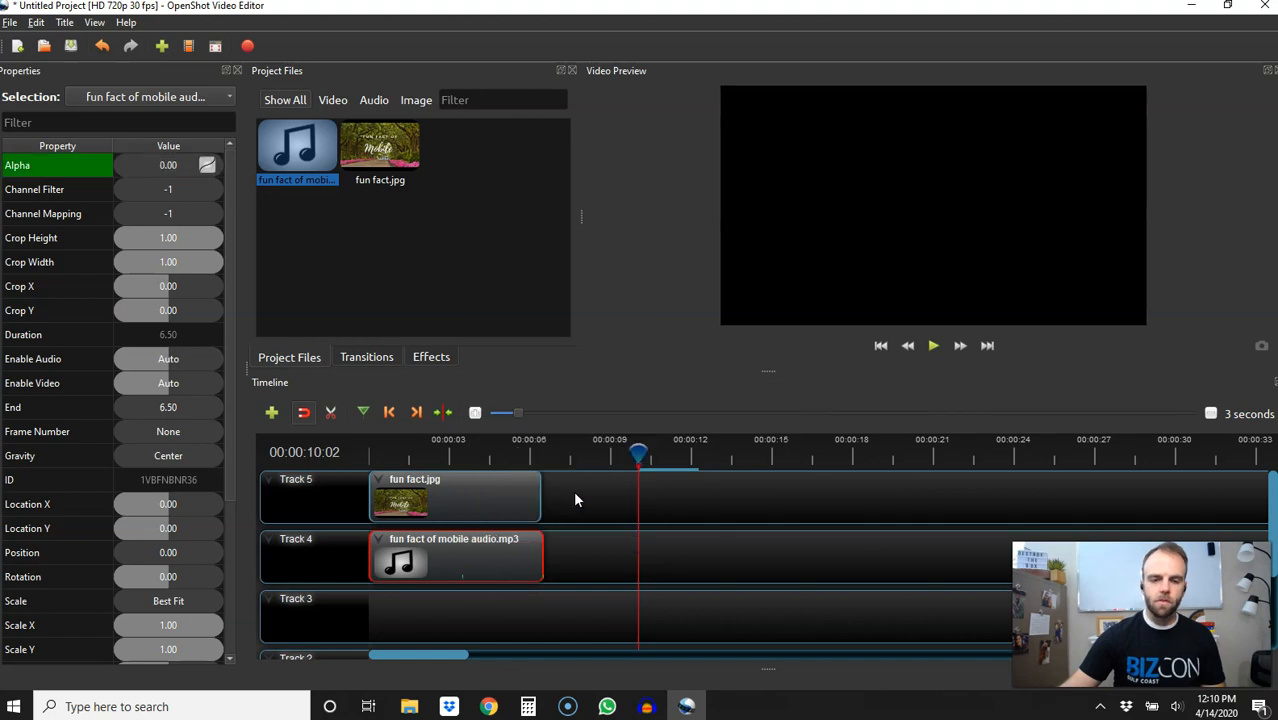
Play the intro from the start to check the fades, raising the system volume during playback.
{"action": "left_click_drag", "start_coordinate": [645, 457], "coordinate": [371, 455]}
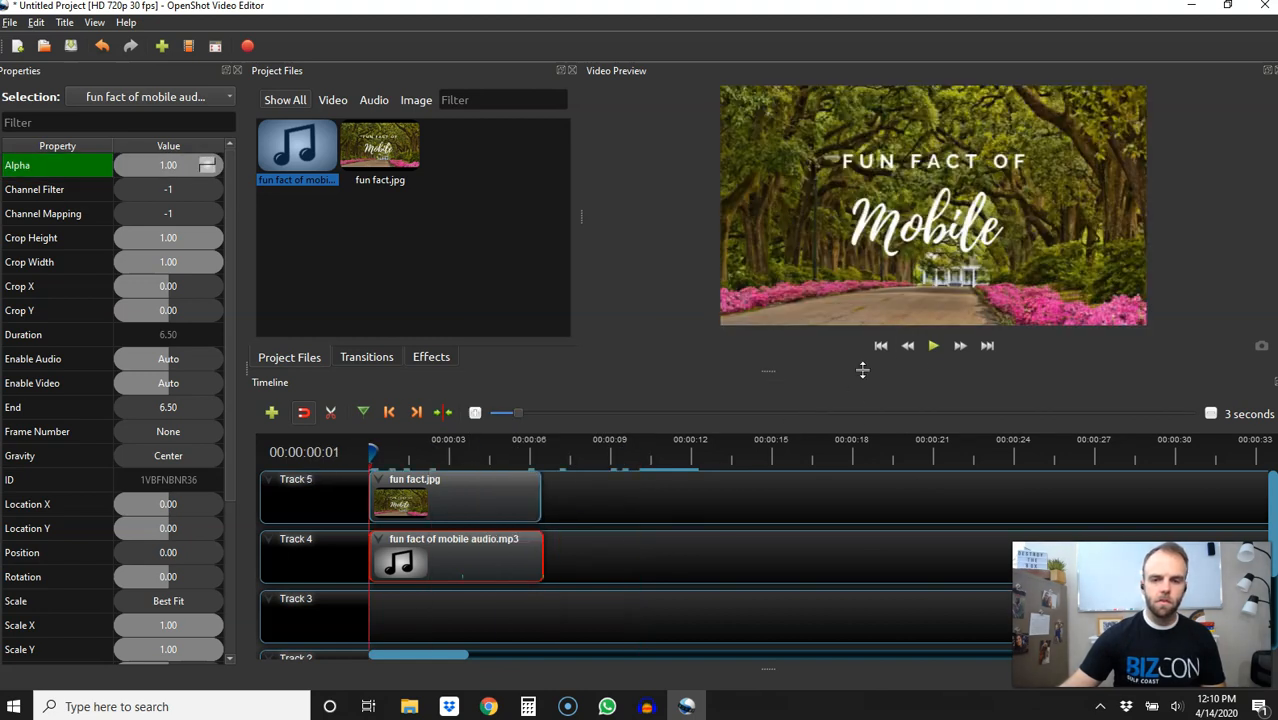
{"action": "left_click", "coordinate": [933, 346]}
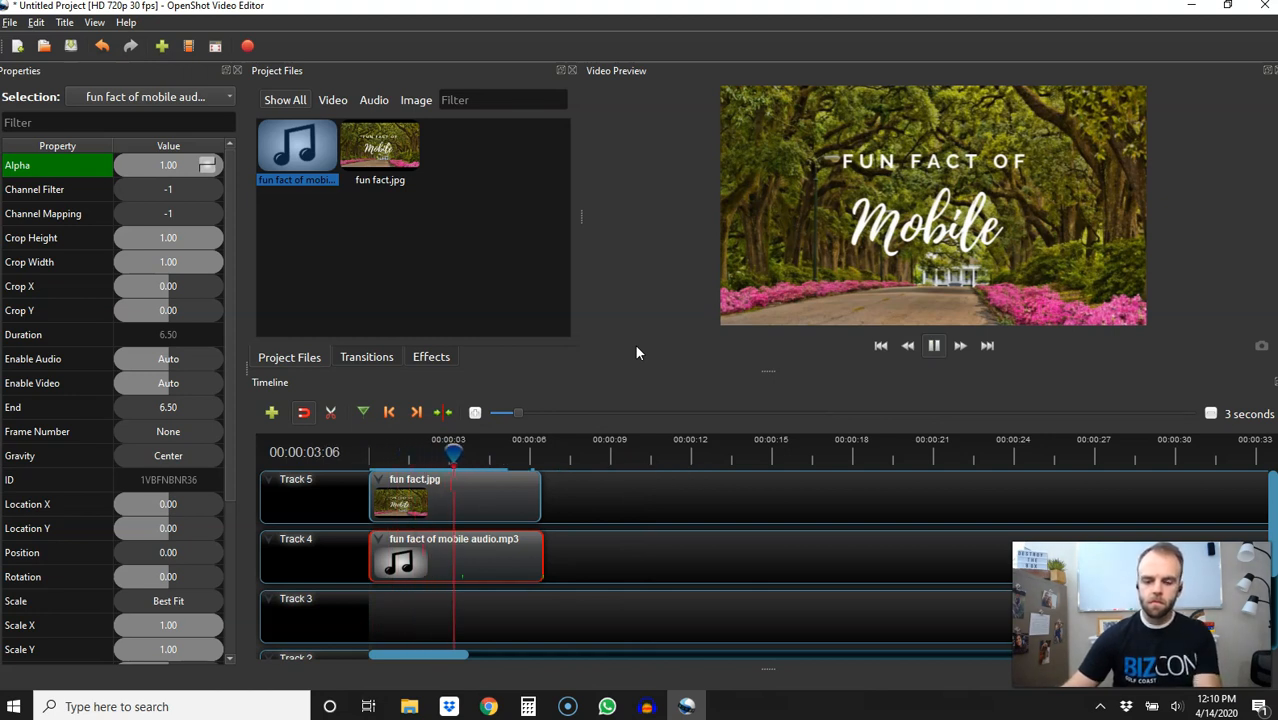
{"action": "key", "text": "XF86AudioRaiseVolume"}
{"action": "key", "text": "XF86AudioRaiseVolume"}
{"action": "key", "text": "XF86AudioRaiseVolume"}
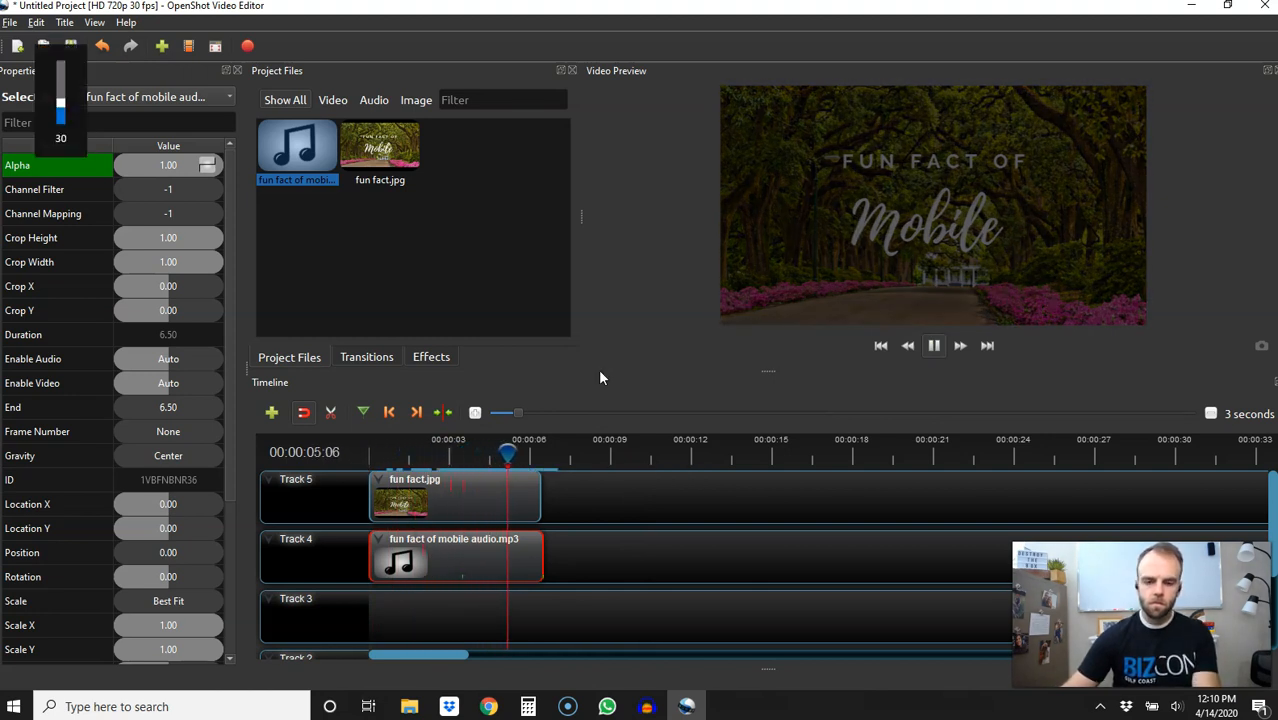
{"action": "key", "text": "XF86AudioRaiseVolume"}
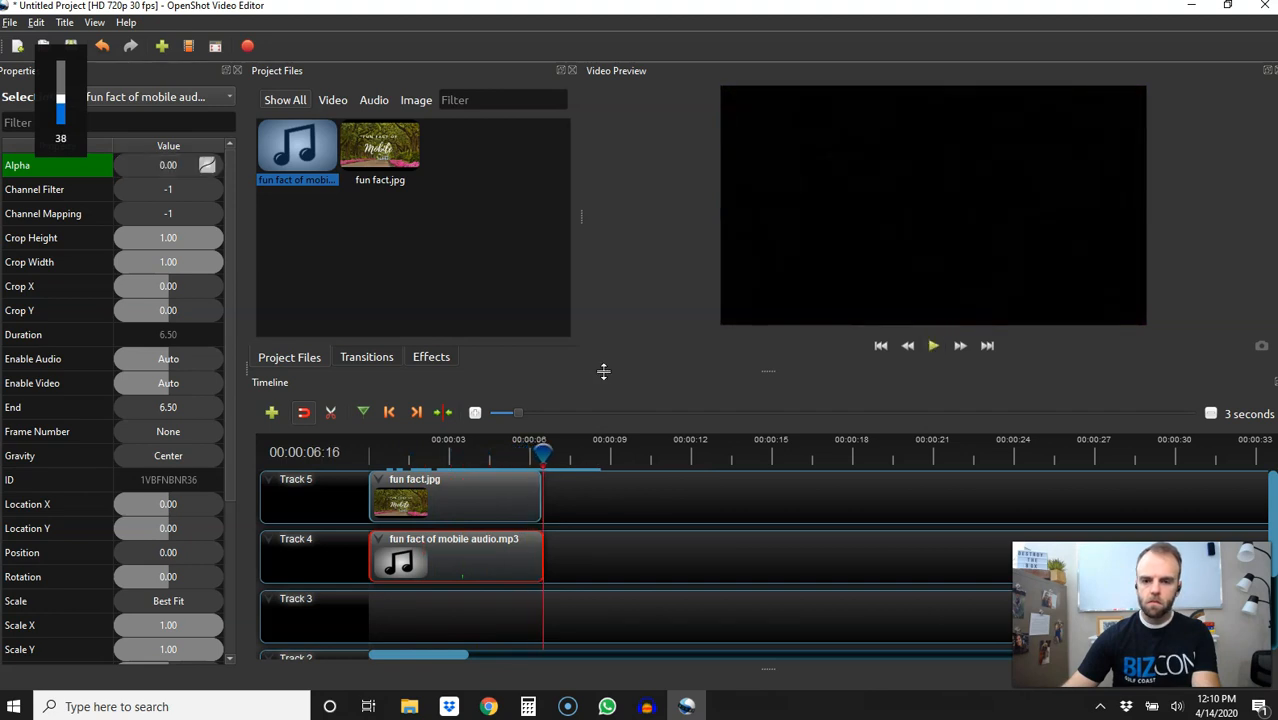
Apply a slow volume fade-out to the end of the audio clip and return the playhead to the start of the timeline.
{"action": "right_click", "coordinate": [496, 567]}
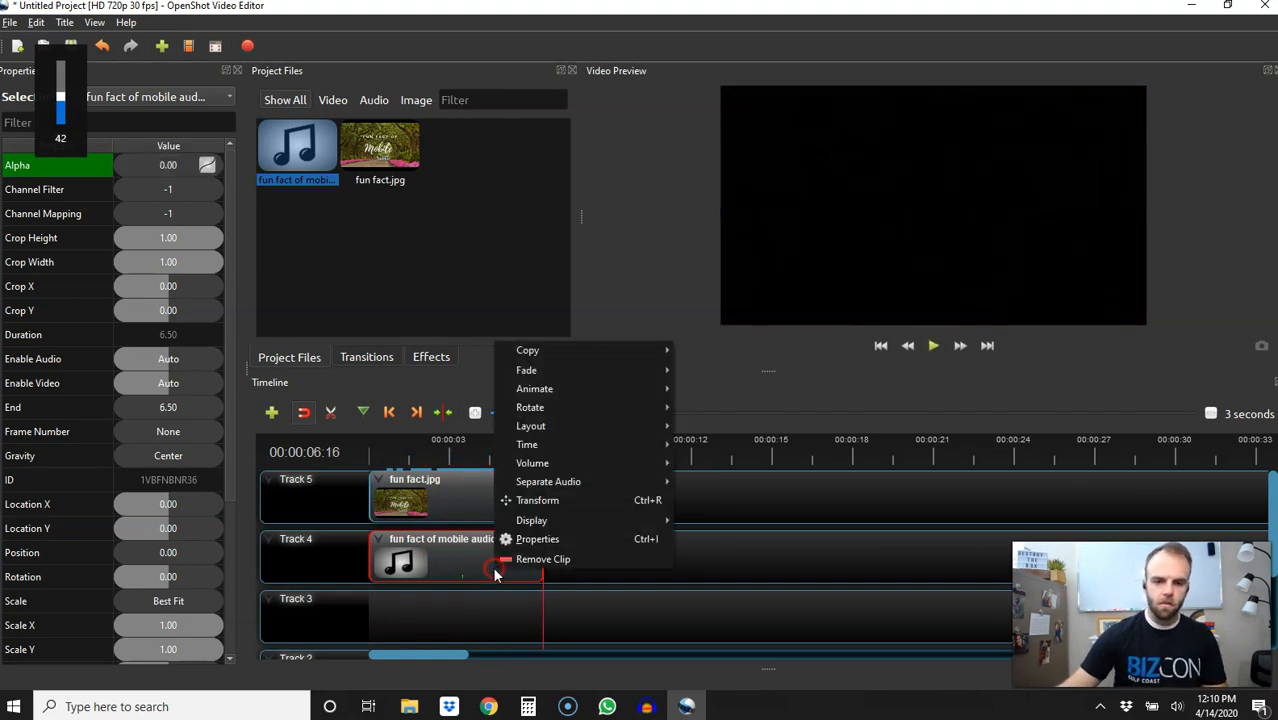
{"action": "mouse_move", "coordinate": [604, 386]}
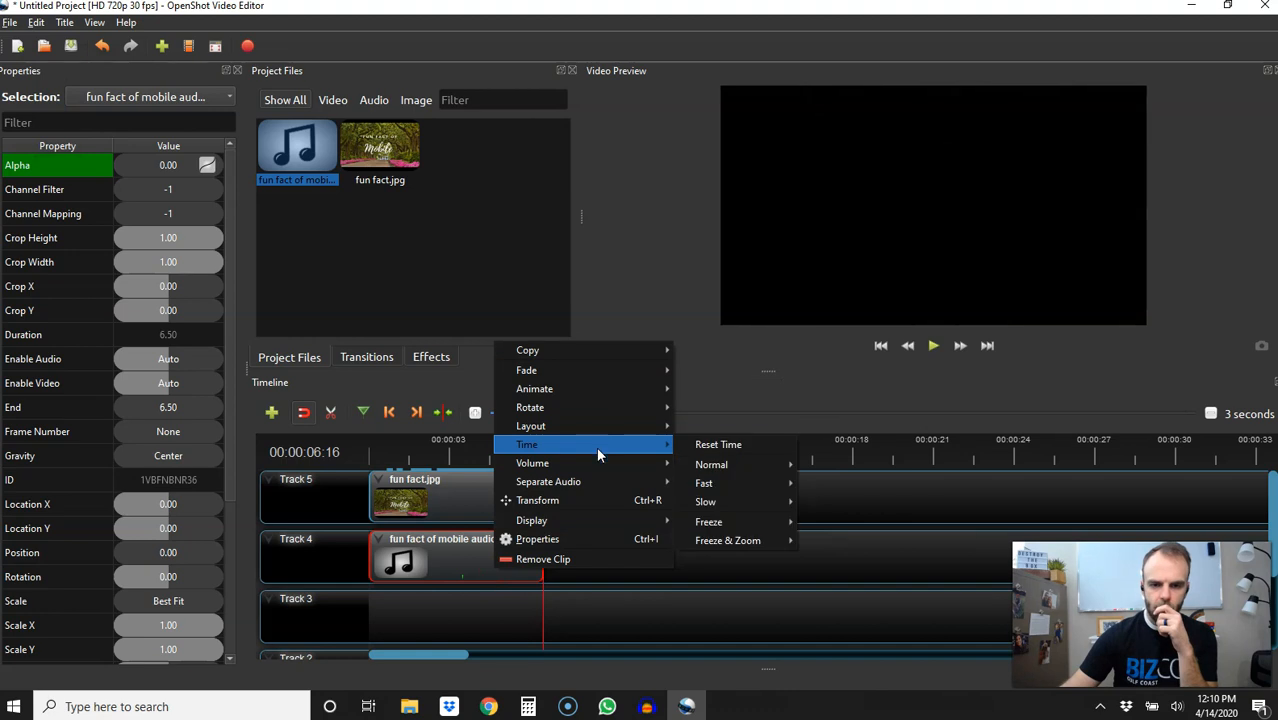
{"action": "mouse_move", "coordinate": [600, 463]}
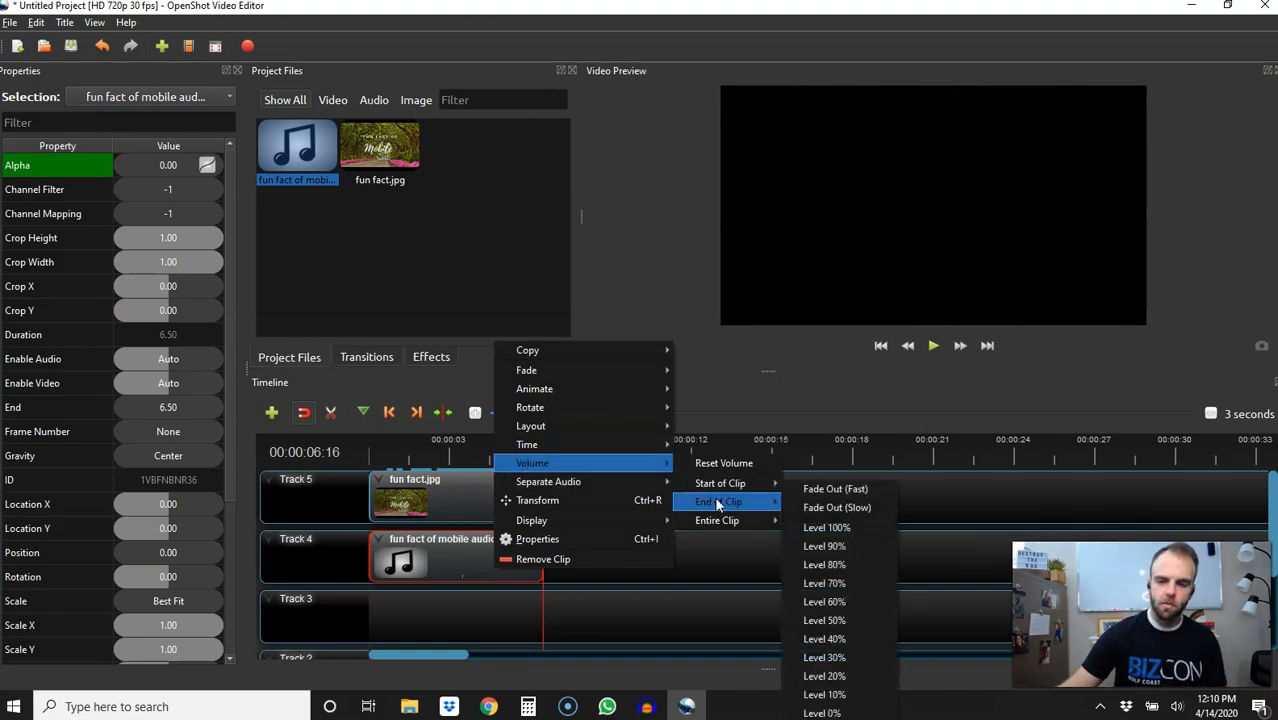
{"action": "mouse_move", "coordinate": [728, 511]}
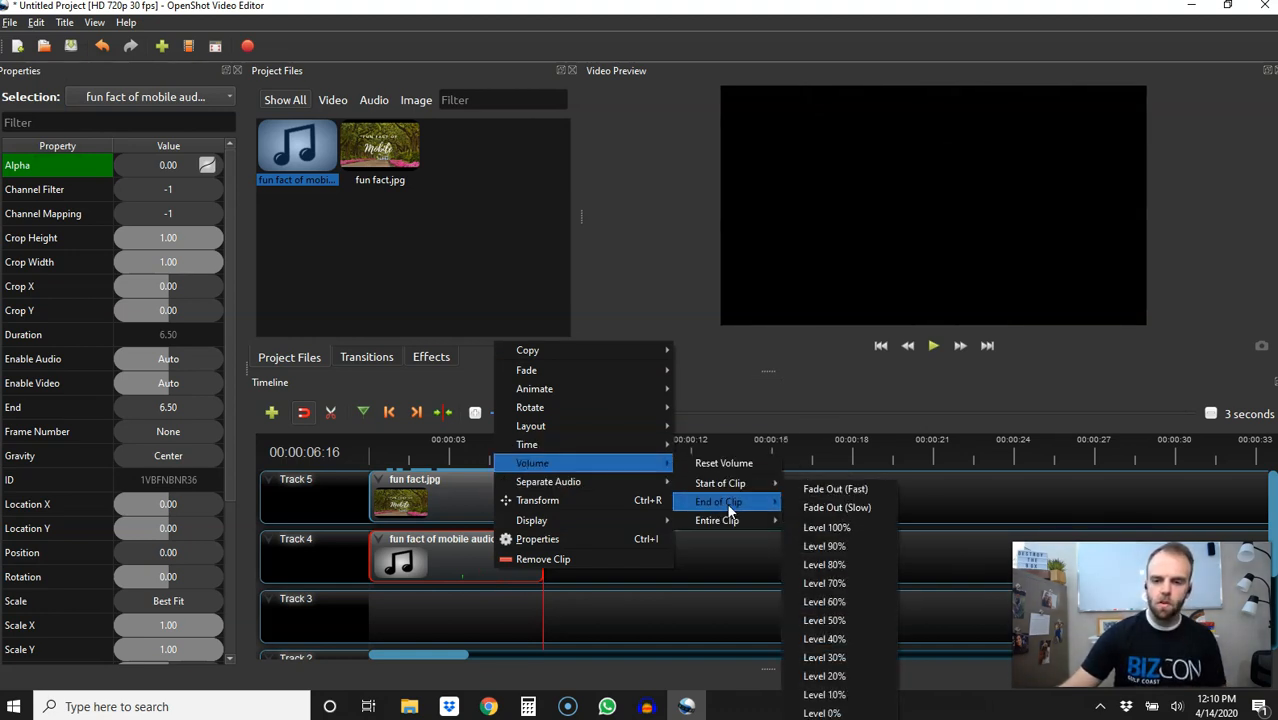
{"action": "left_click", "coordinate": [841, 509]}
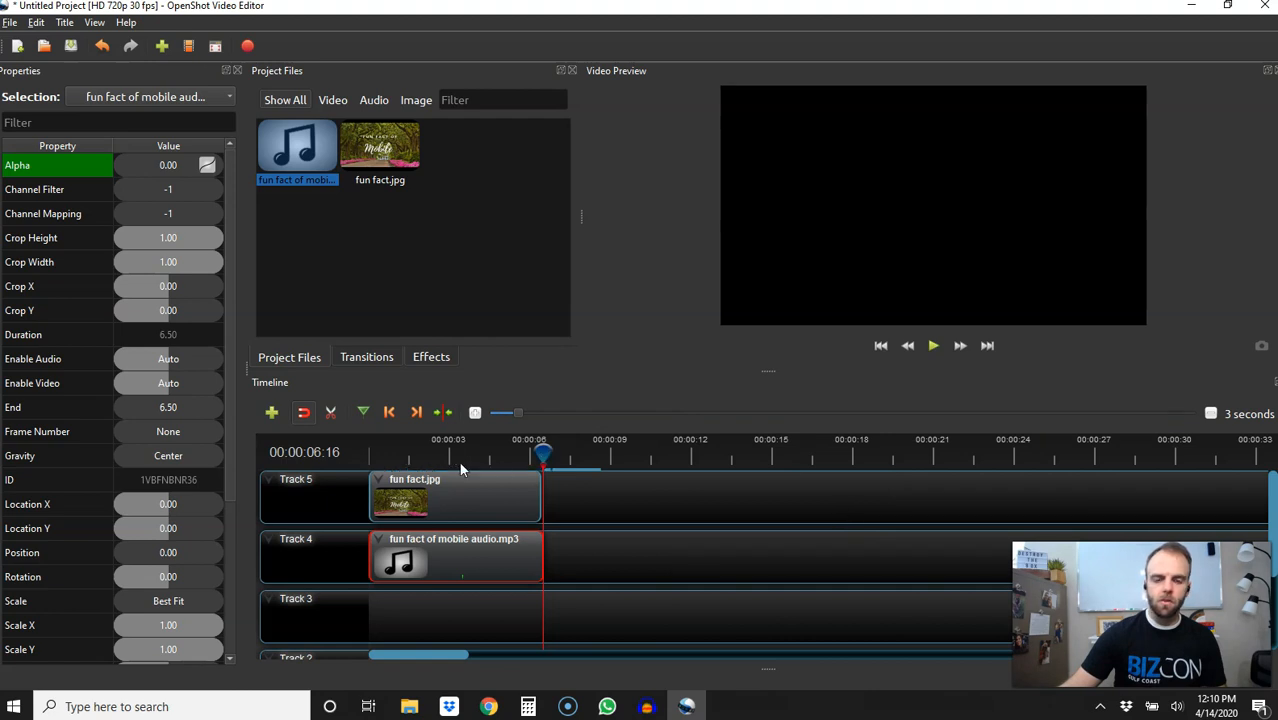
{"action": "left_click", "coordinate": [366, 455]}
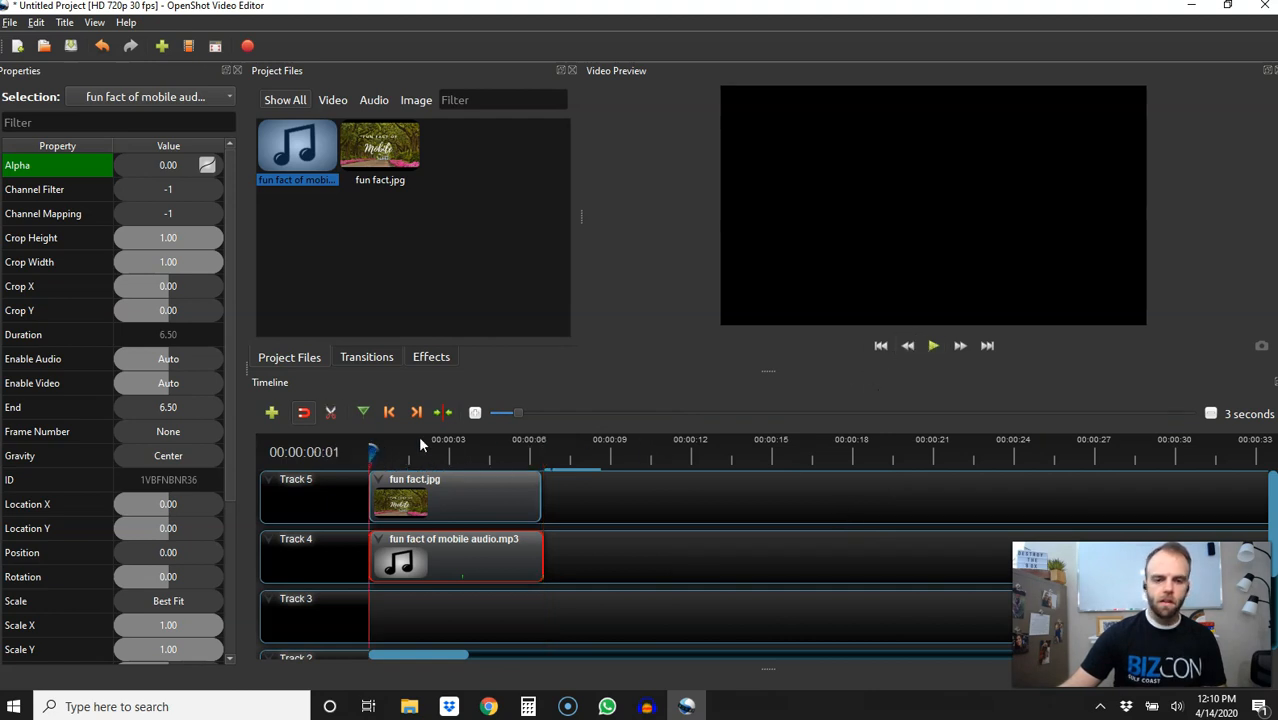
Play the intro repeatedly from the start of the timeline to check the image and audio fades.
{"action": "left_click", "coordinate": [933, 345]}
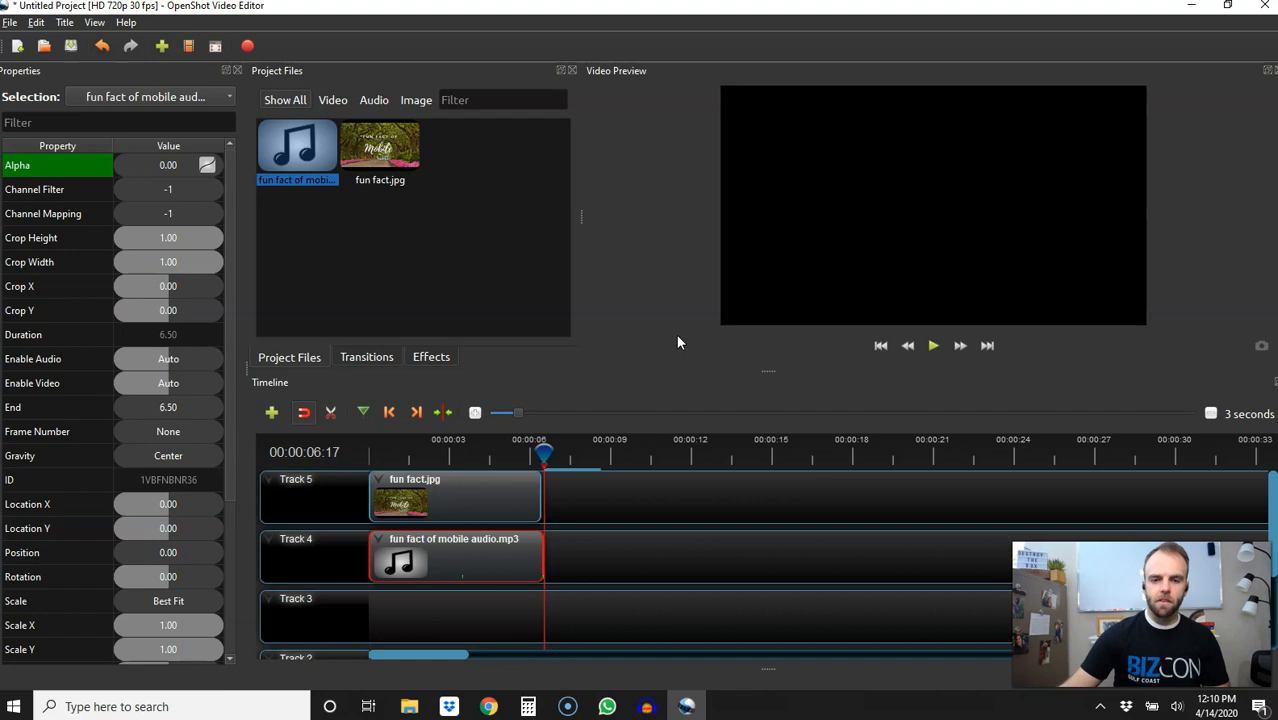
{"action": "left_click", "coordinate": [376, 455]}
{"action": "left_click", "coordinate": [933, 345]}
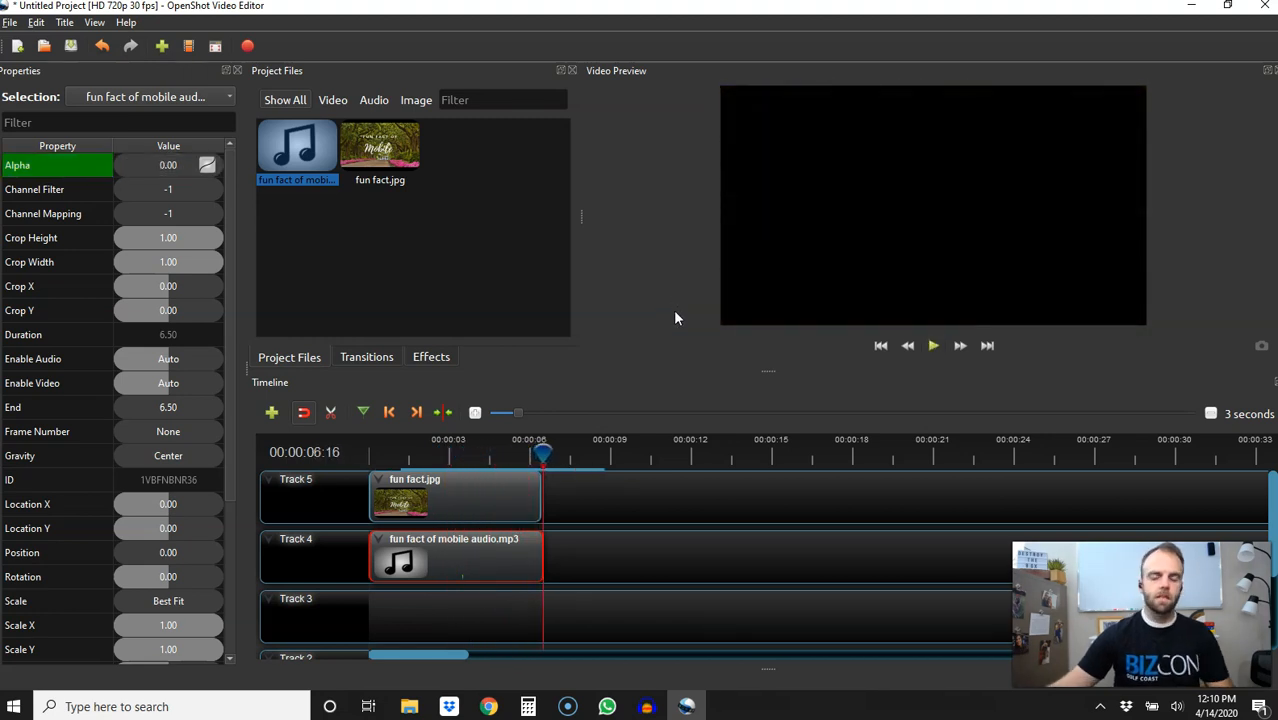
{"action": "left_click", "coordinate": [372, 457]}
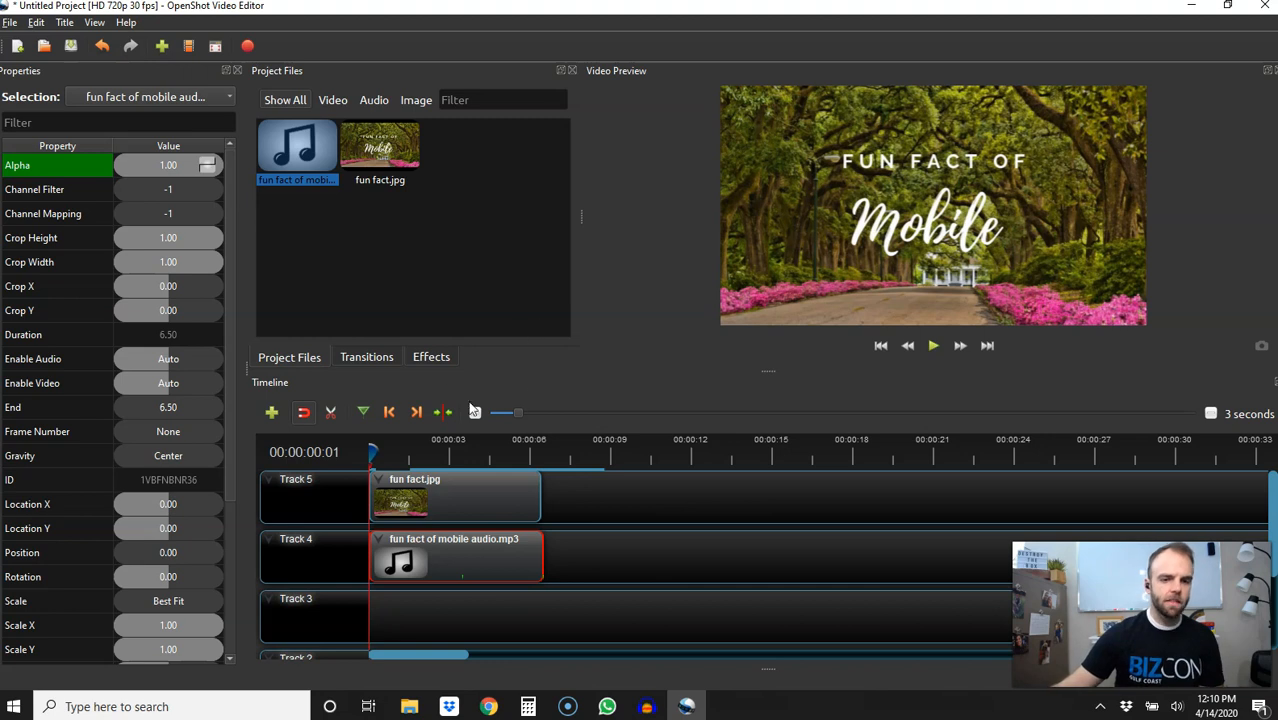
{"action": "left_click", "coordinate": [933, 345]}
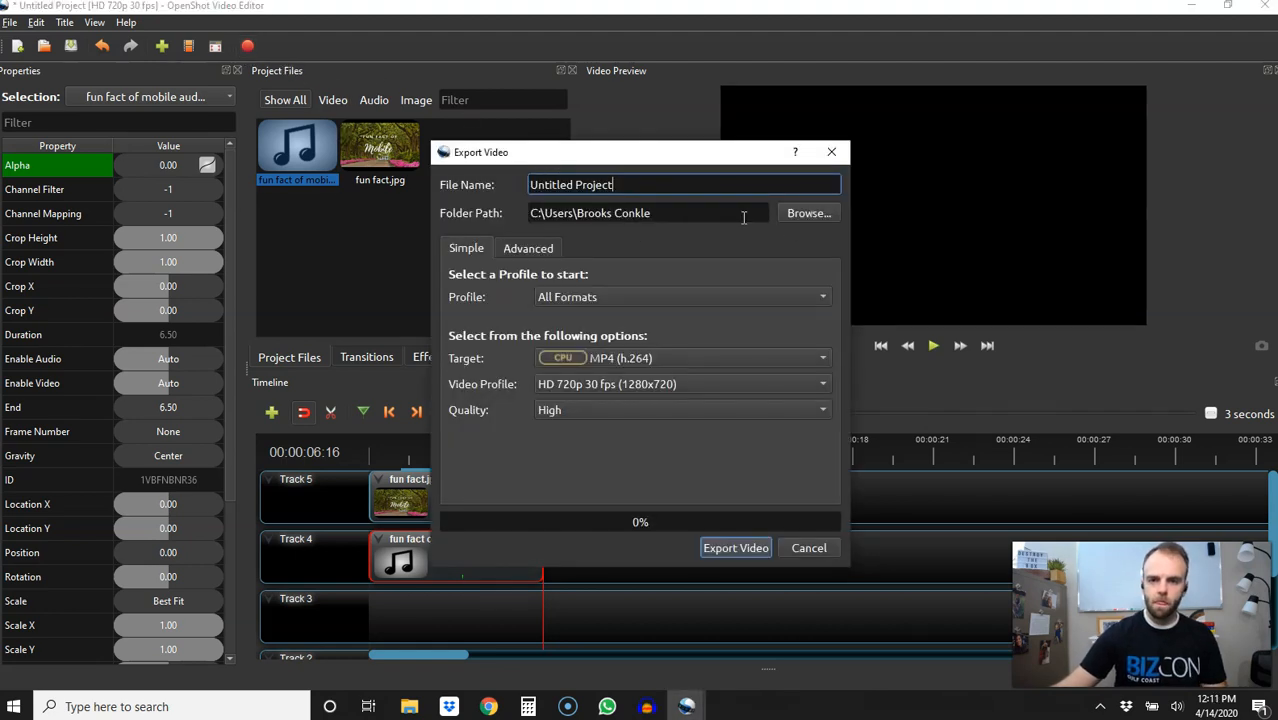
Set the video export folder to Desktop > Rundown Live Daily > fun fact of mobile intro.
{"action": "left_click", "coordinate": [790, 213]}
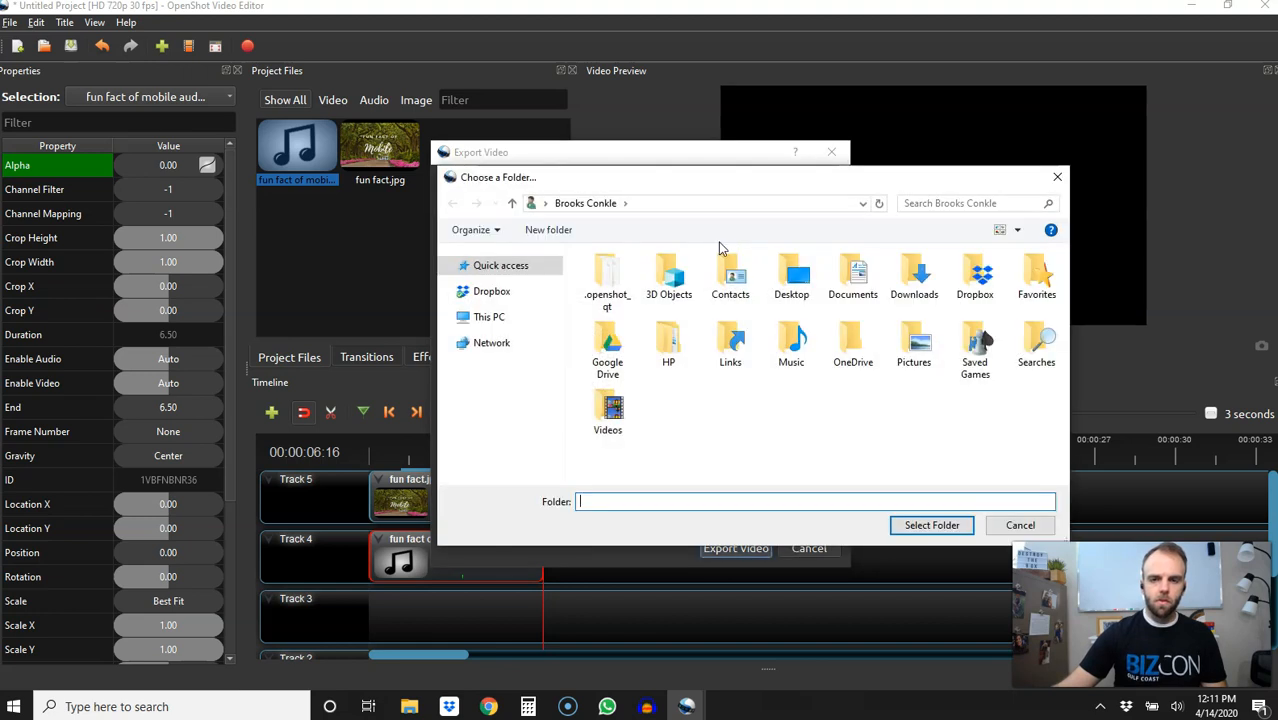
{"action": "left_click", "coordinate": [497, 285]}
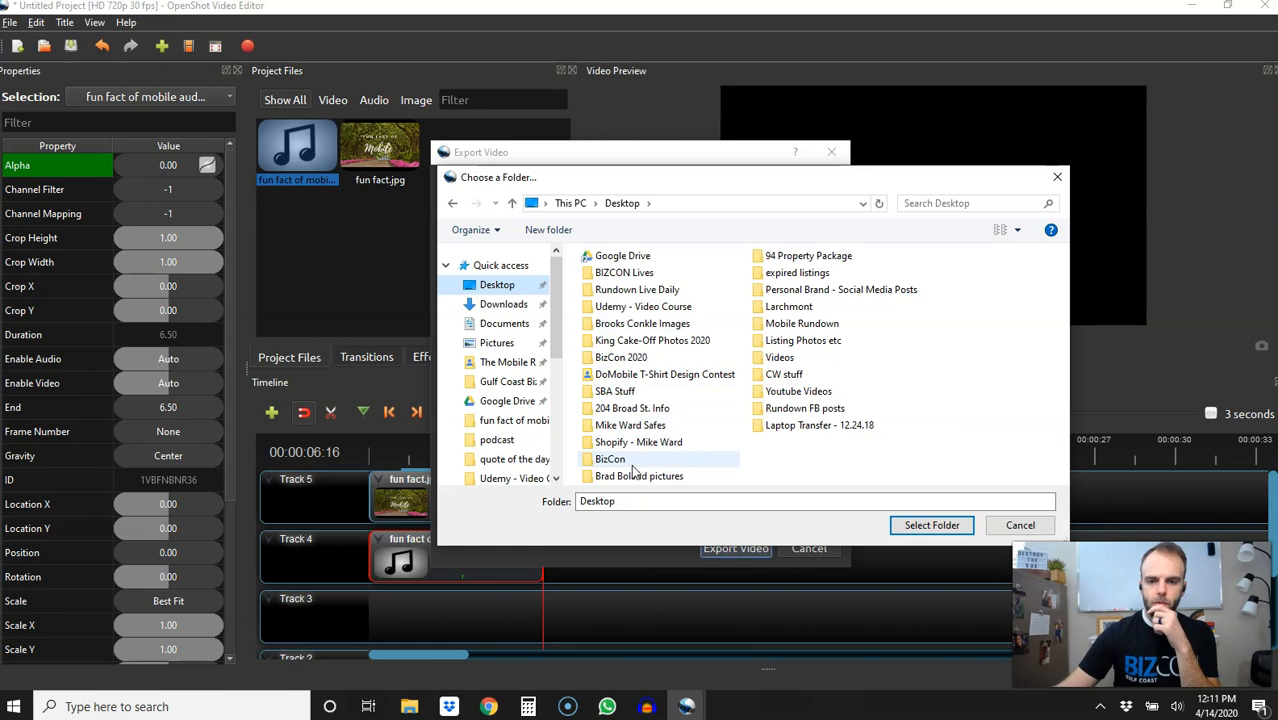
{"action": "double_click", "coordinate": [643, 290]}
{"action": "double_click", "coordinate": [612, 300]}
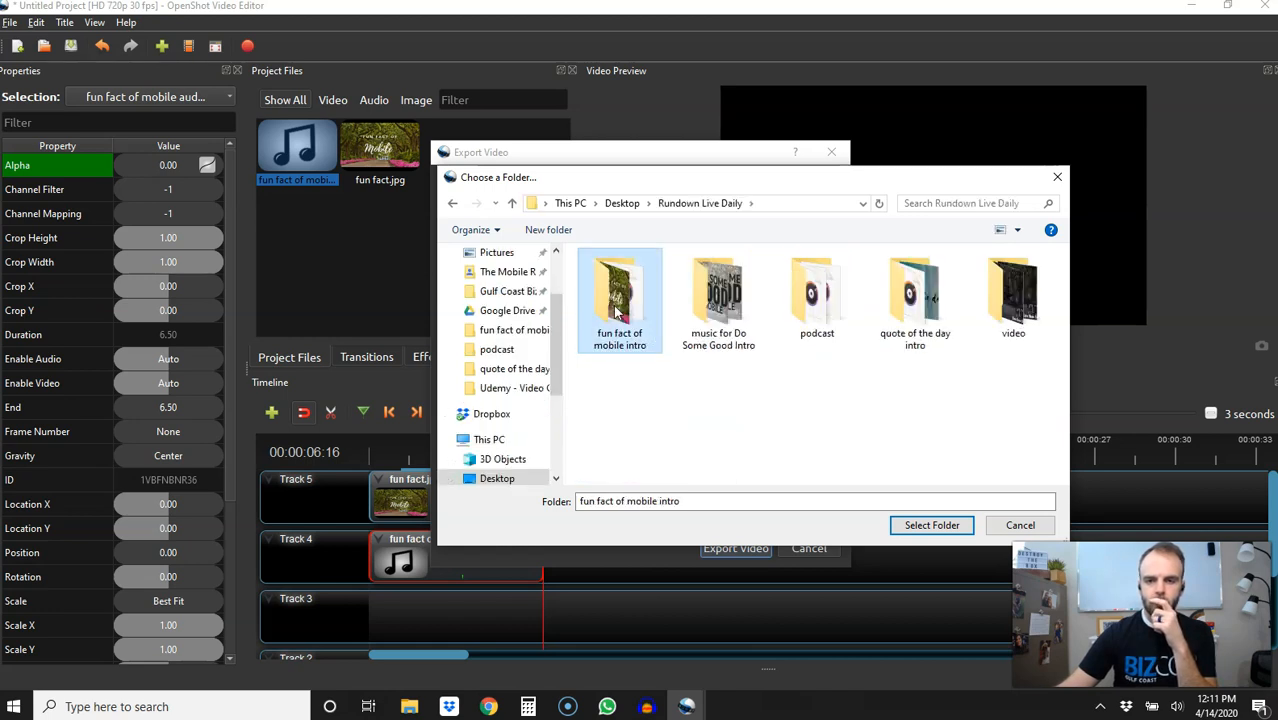
{"action": "left_click", "coordinate": [705, 500]}
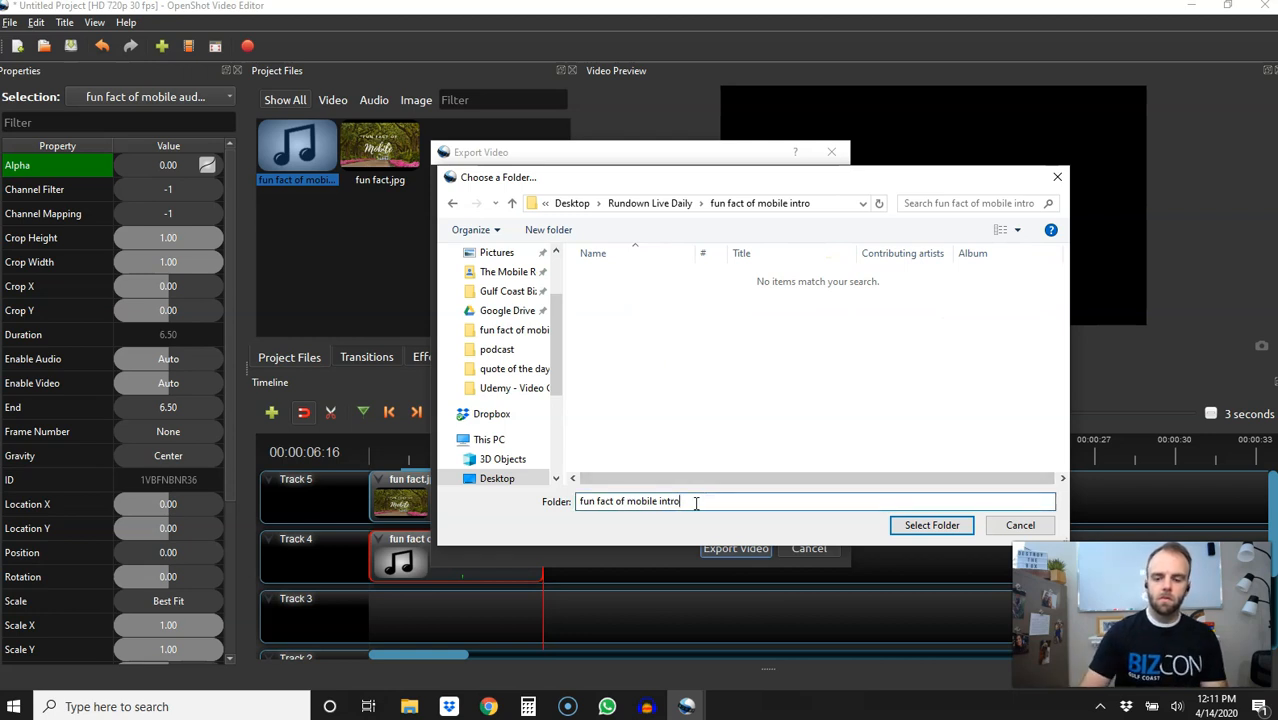
{"action": "left_click", "coordinate": [934, 524]}
Name the export "Fun Fact - Final Video File", export it as a video, and close the finished export dialog.
{"action": "left_click_drag", "start_coordinate": [633, 184], "coordinate": [474, 189]}
{"action": "type", "text": "F"}
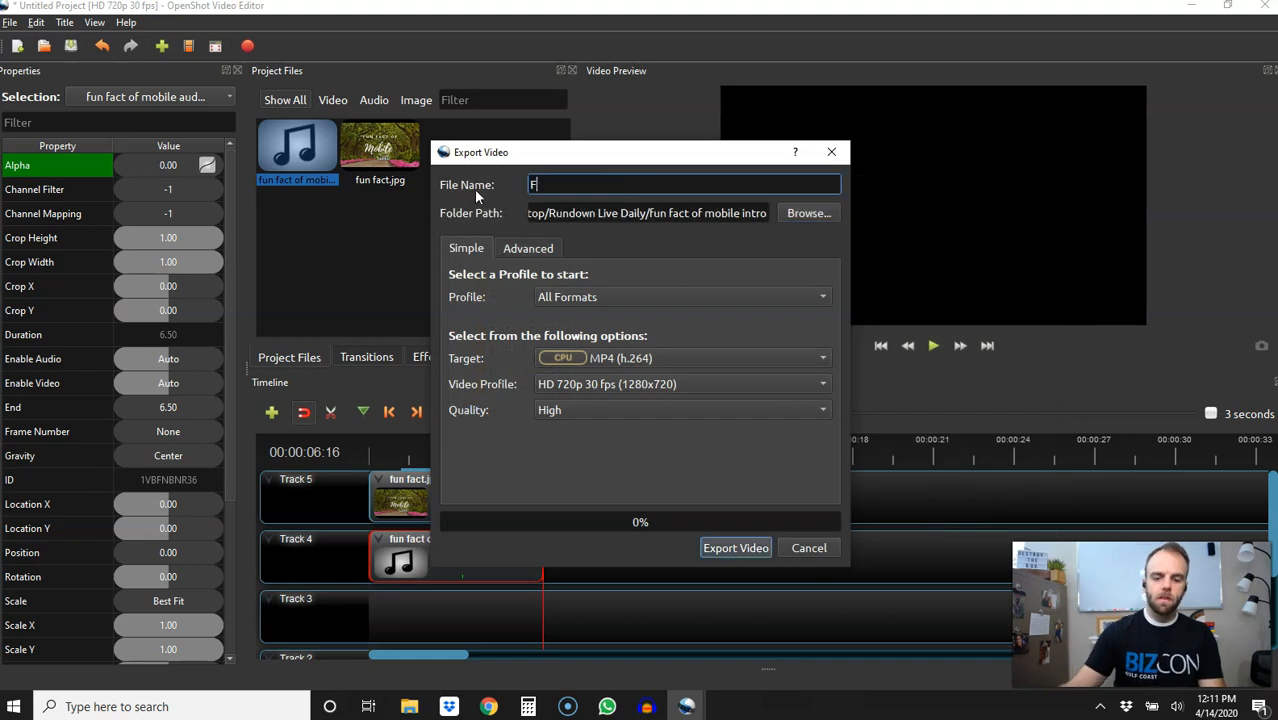
{"action": "type", "text": "un Fact - F"}
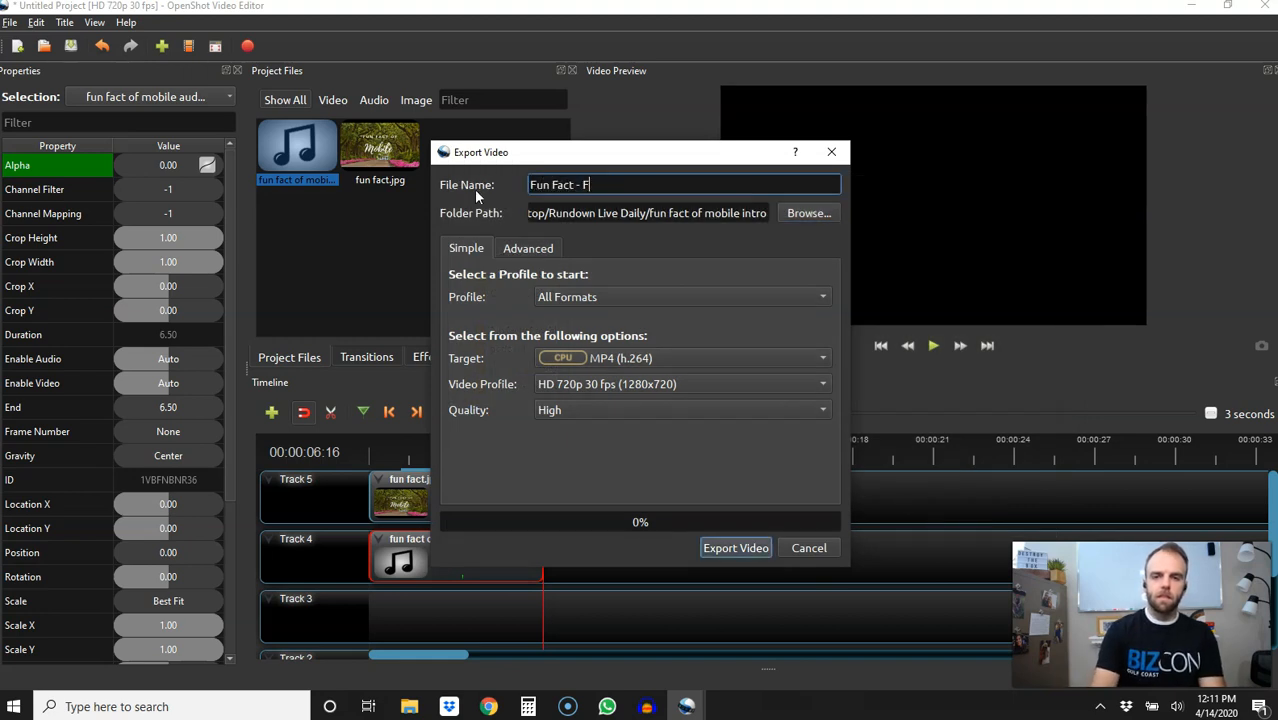
{"action": "type", "text": "inal Video"}
{"action": "key", "text": "BackSpace"}
{"action": "key", "text": "BackSpace"}
{"action": "key", "text": "BackSpace"}
{"action": "key", "text": "BackSpace"}
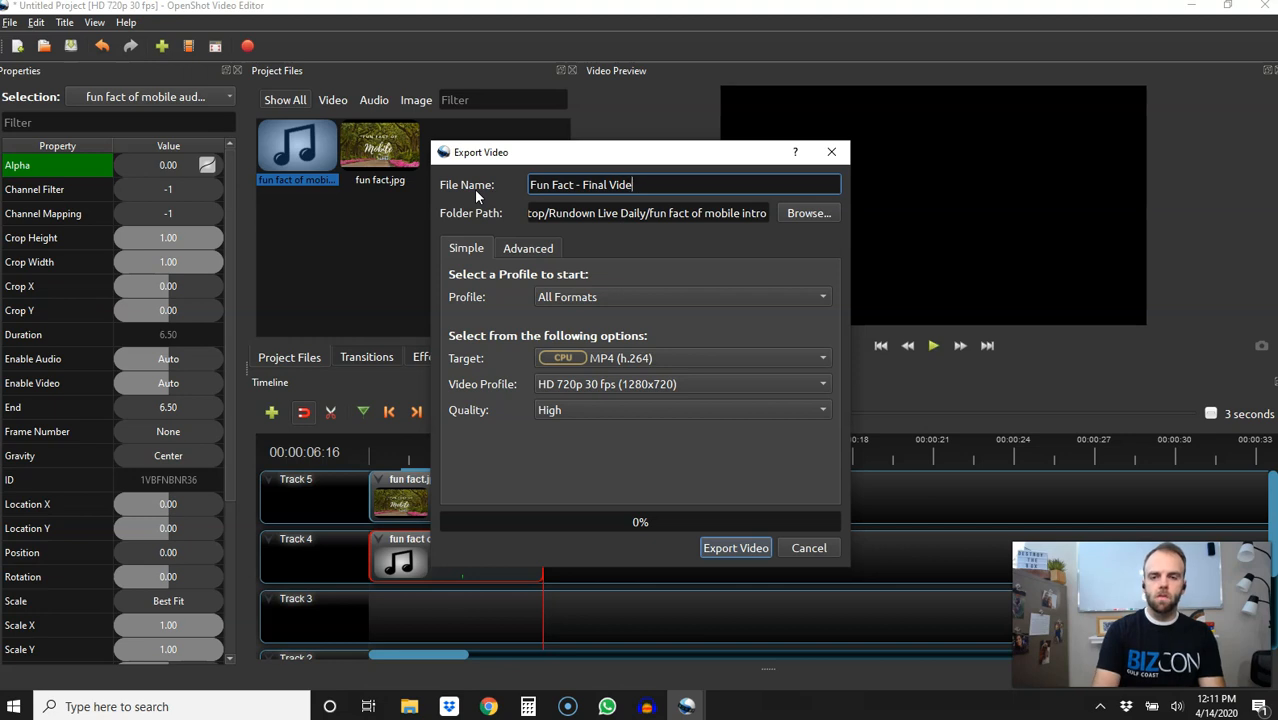
{"action": "key", "text": "BackSpace"}
{"action": "type", "text": "Video File"}
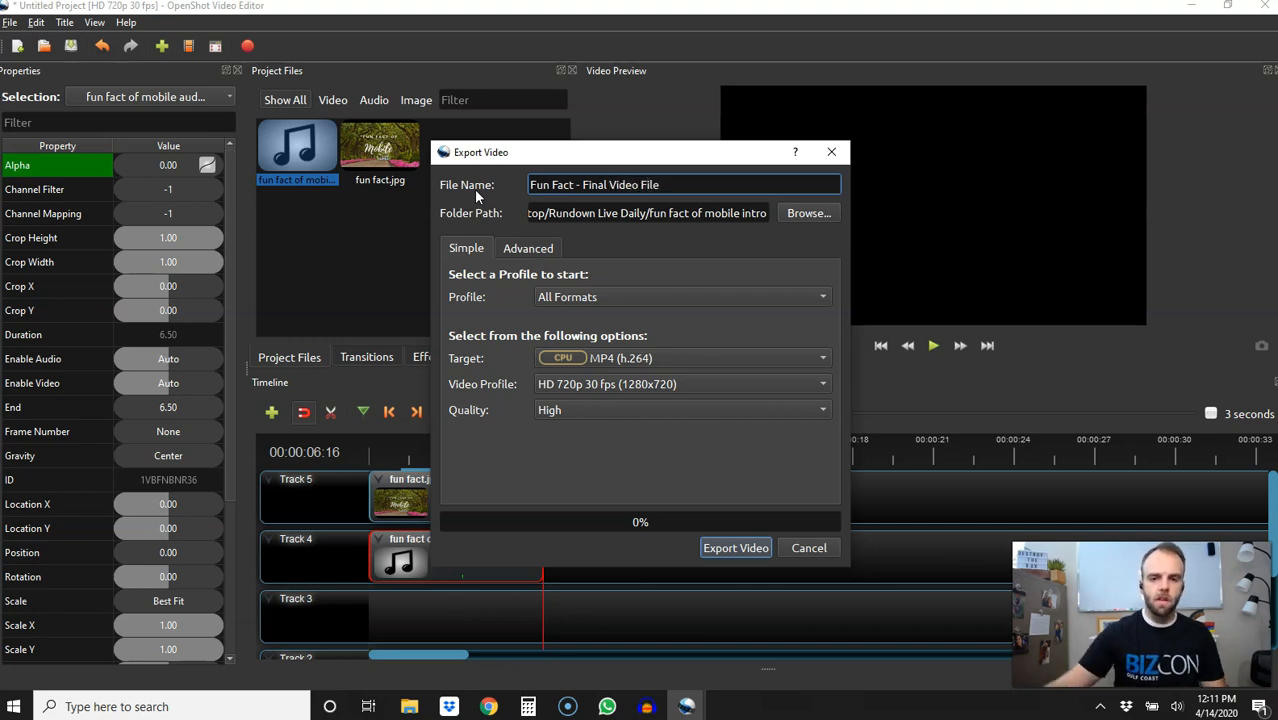
{"action": "left_click", "coordinate": [745, 548]}
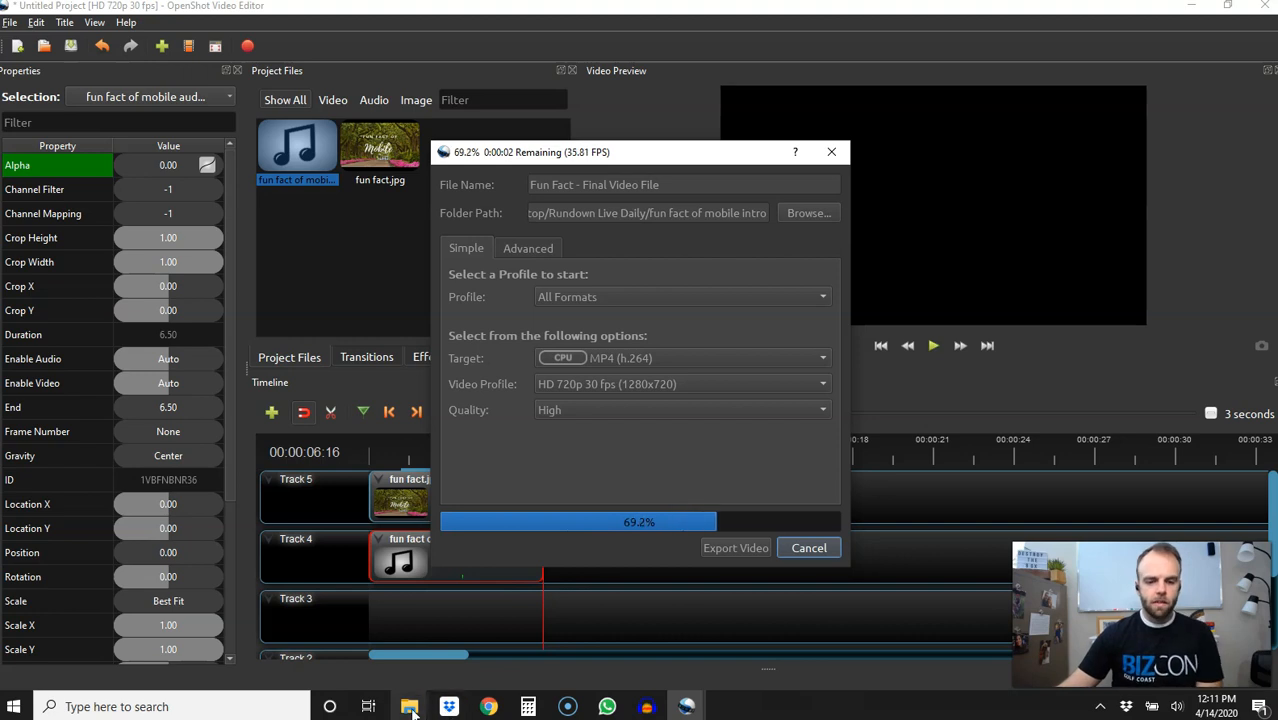
{"action": "mouse_move", "coordinate": [411, 709]}
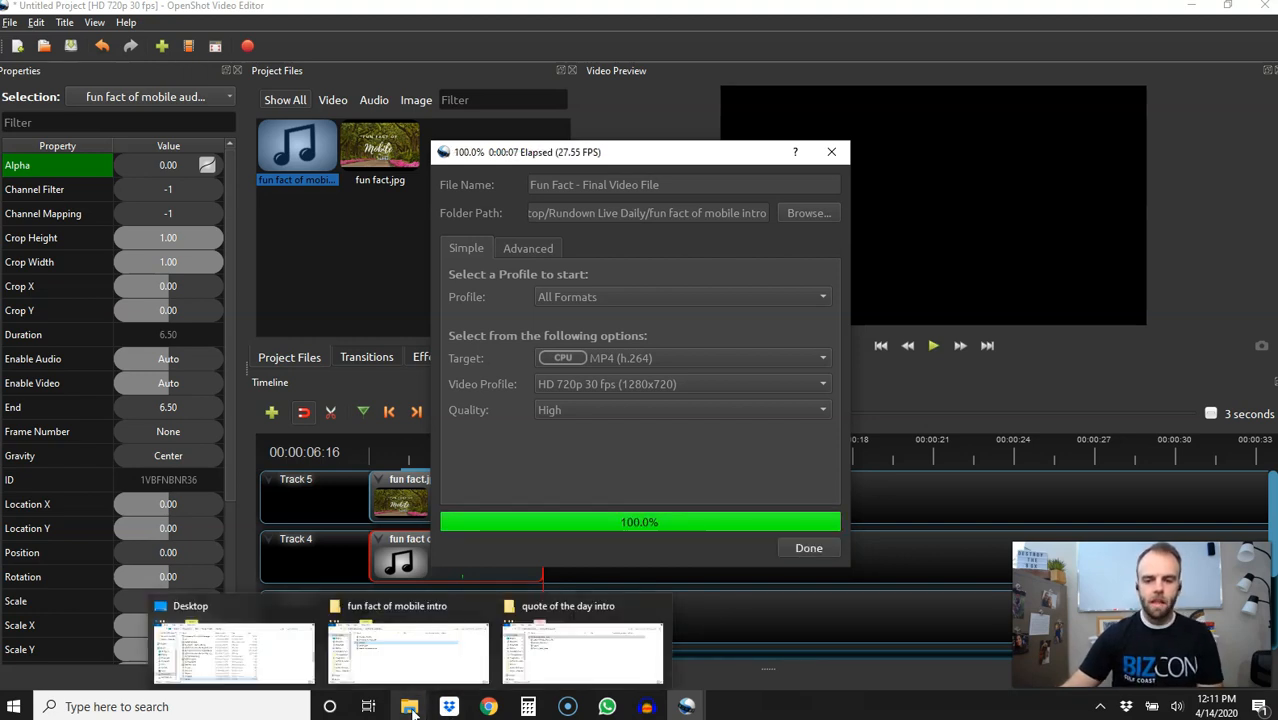
{"action": "left_click", "coordinate": [809, 548]}
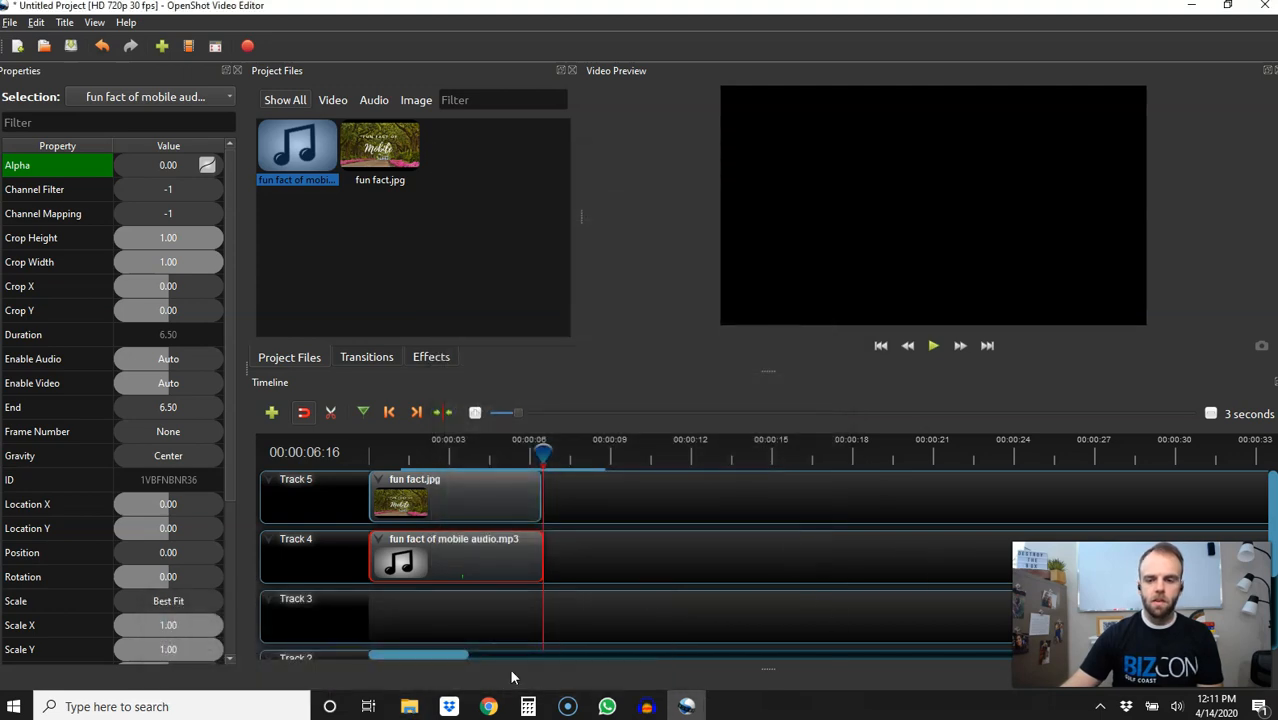
Switch to File Explorer, open Fun Fact - Final Video File from the fun fact of mobile intro folder, and replay it.
{"action": "mouse_move", "coordinate": [409, 706]}
{"action": "mouse_move", "coordinate": [524, 627]}
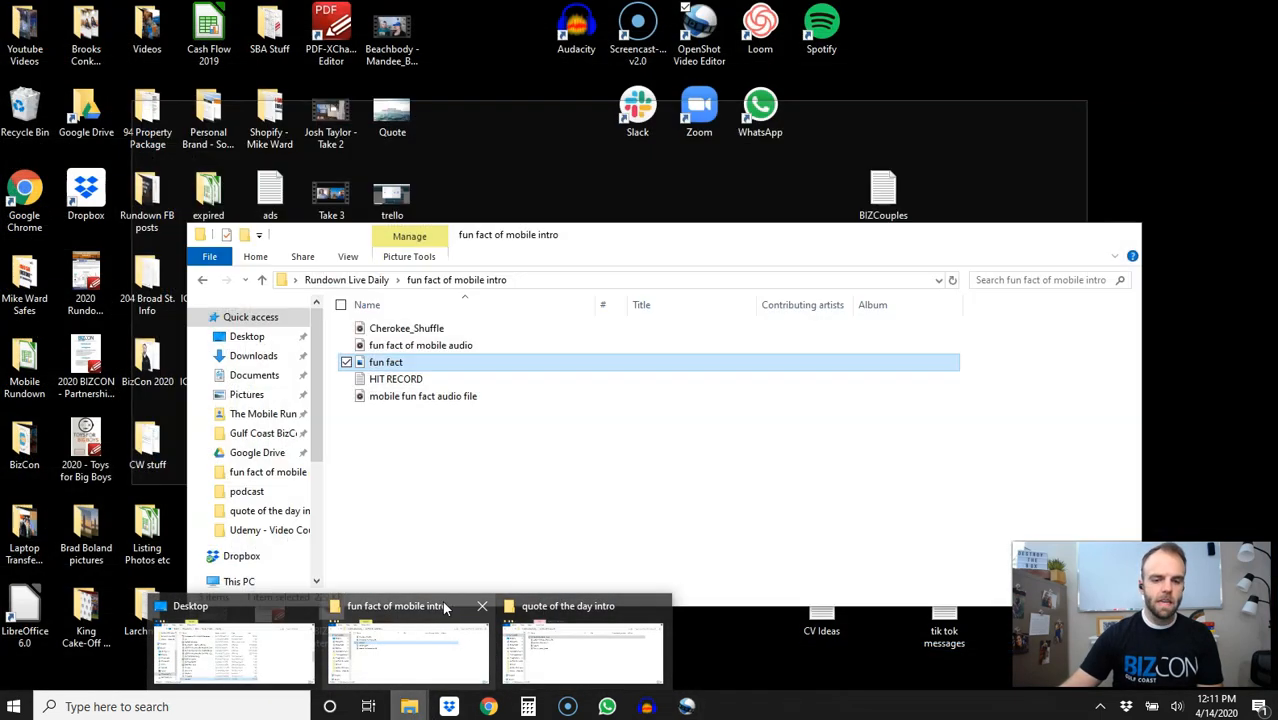
{"action": "left_click", "coordinate": [408, 645]}
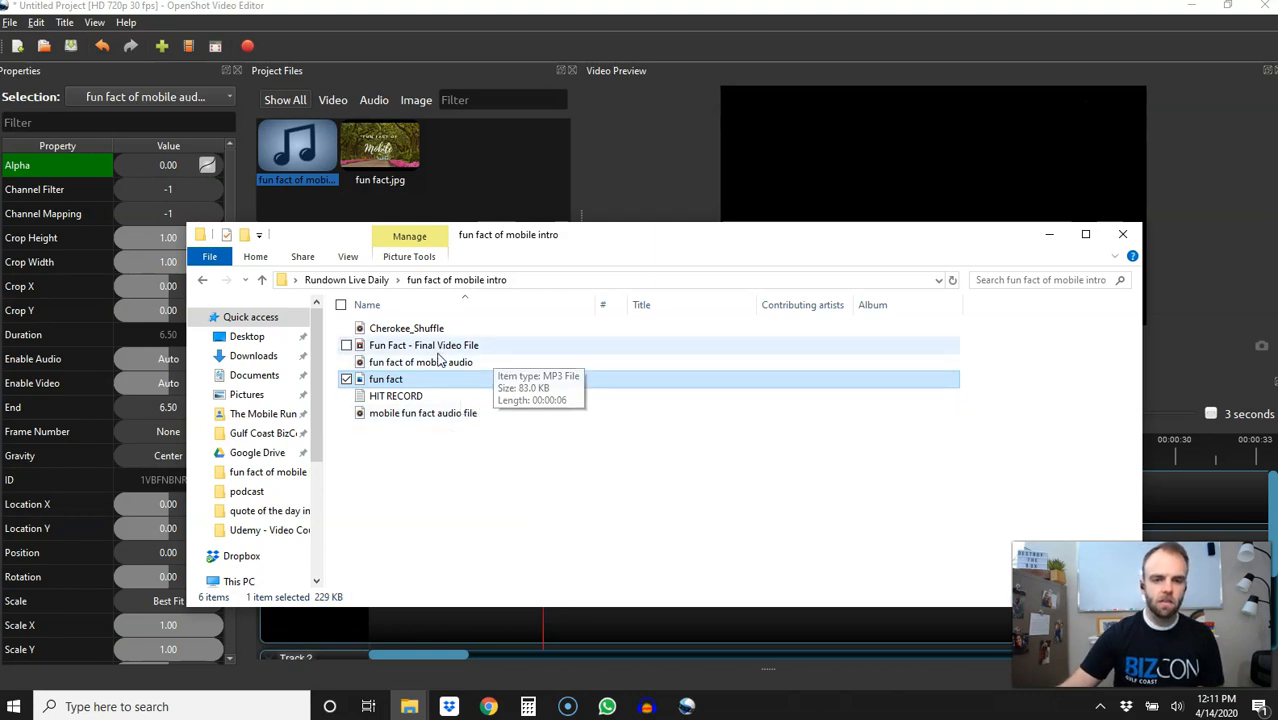
{"action": "double_click", "coordinate": [518, 344]}
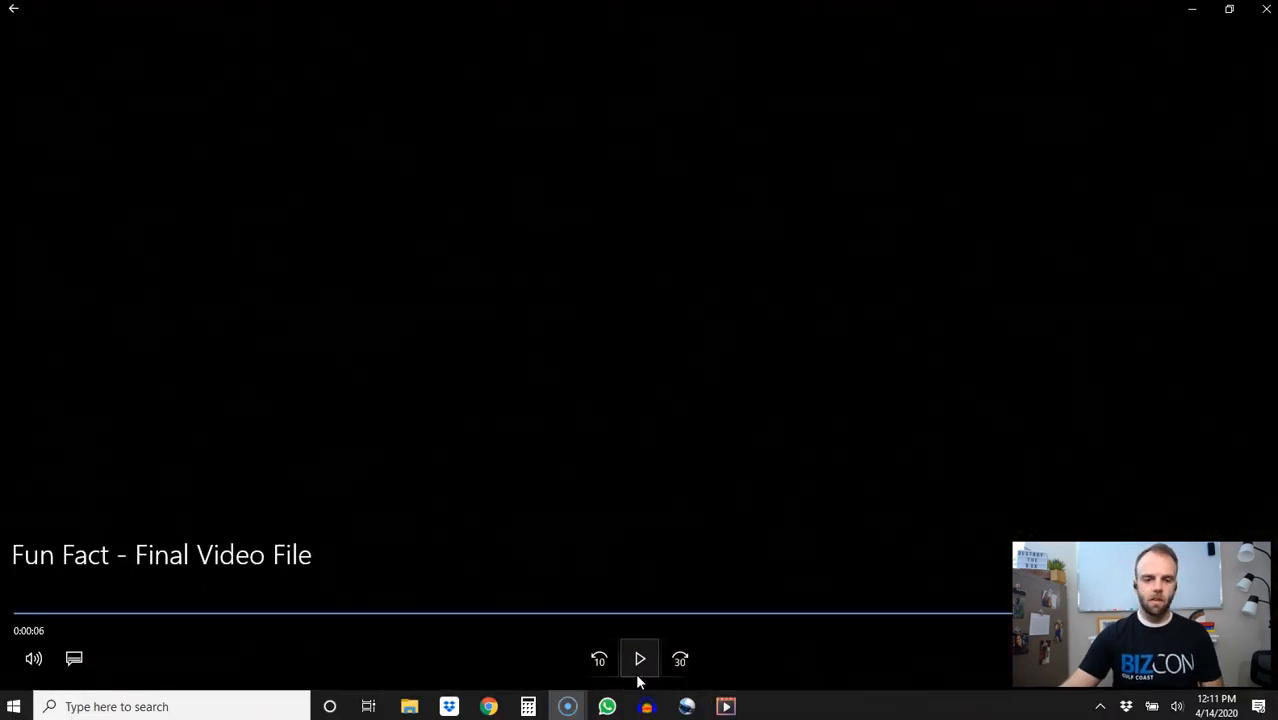
{"action": "left_click", "coordinate": [639, 672]}
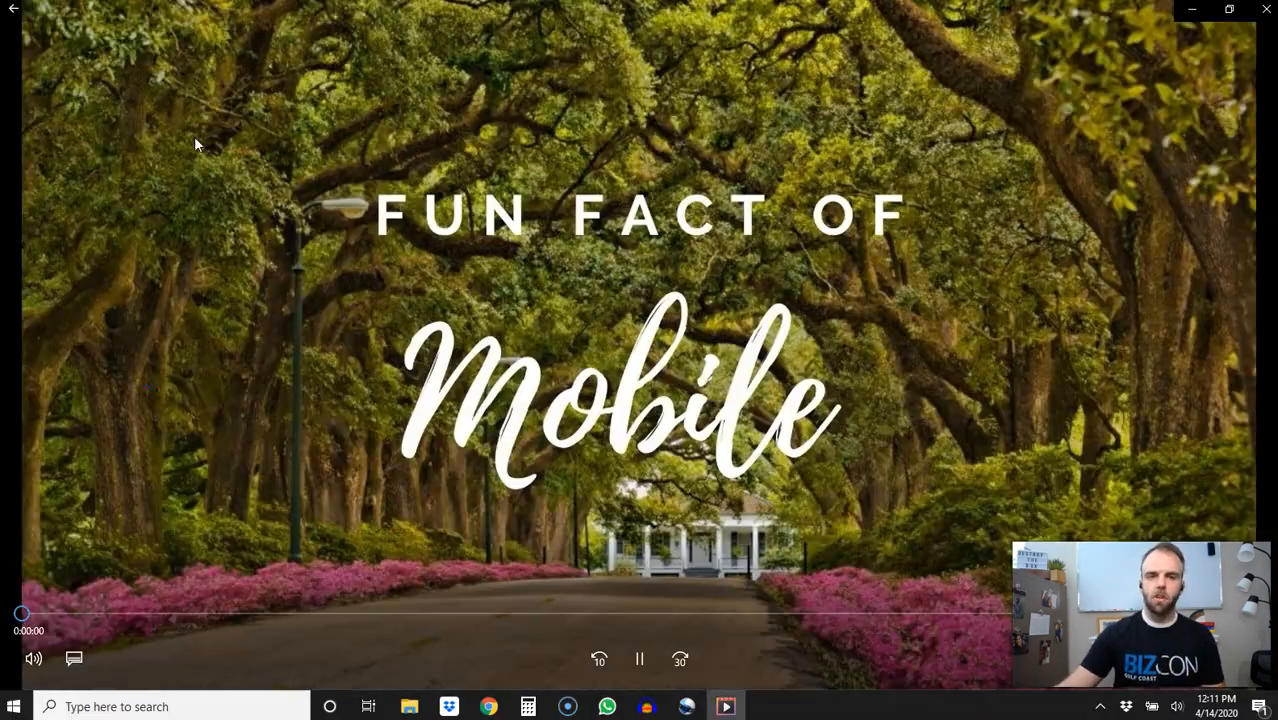